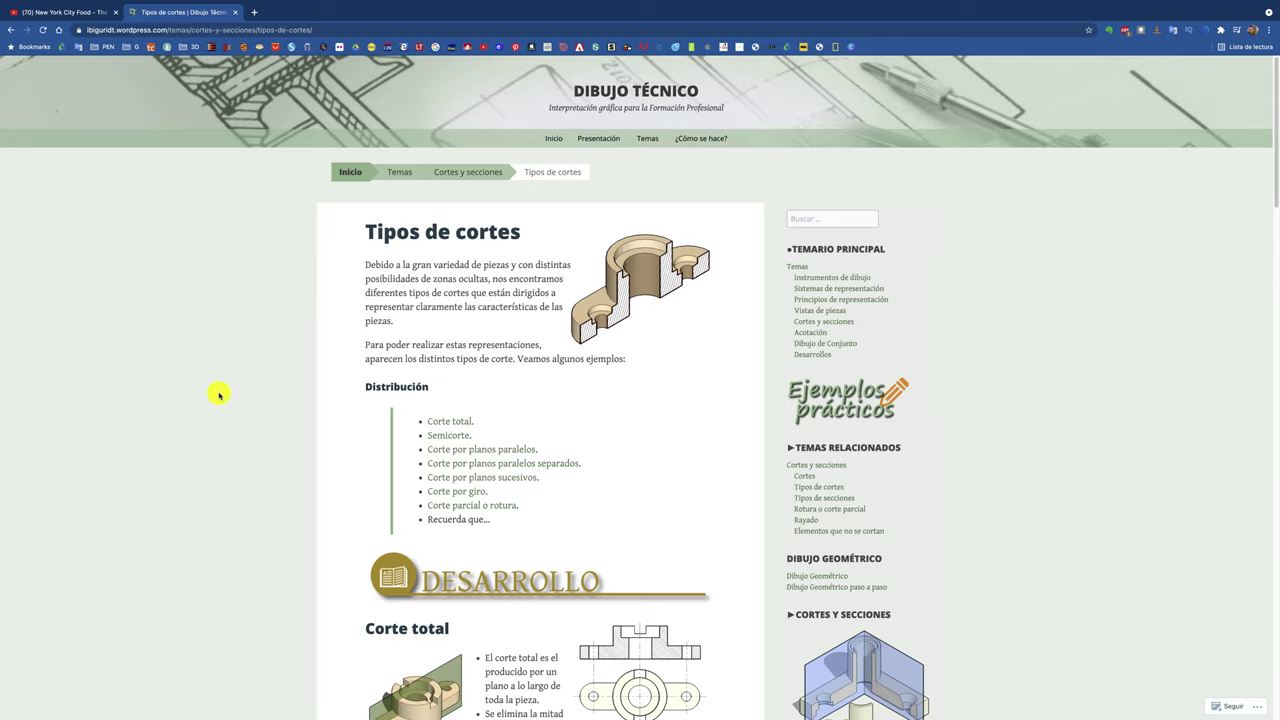
scroll(219, 395, "down", 1)
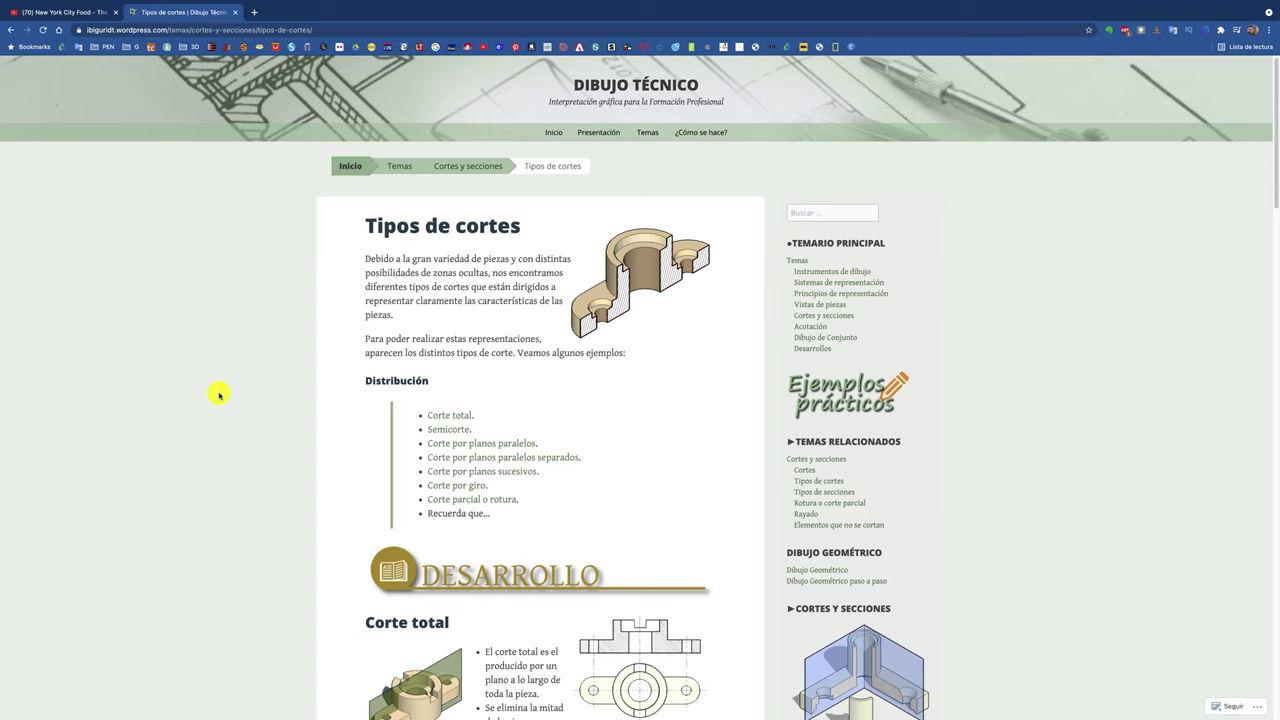
scroll(506, 397, "down", 3)
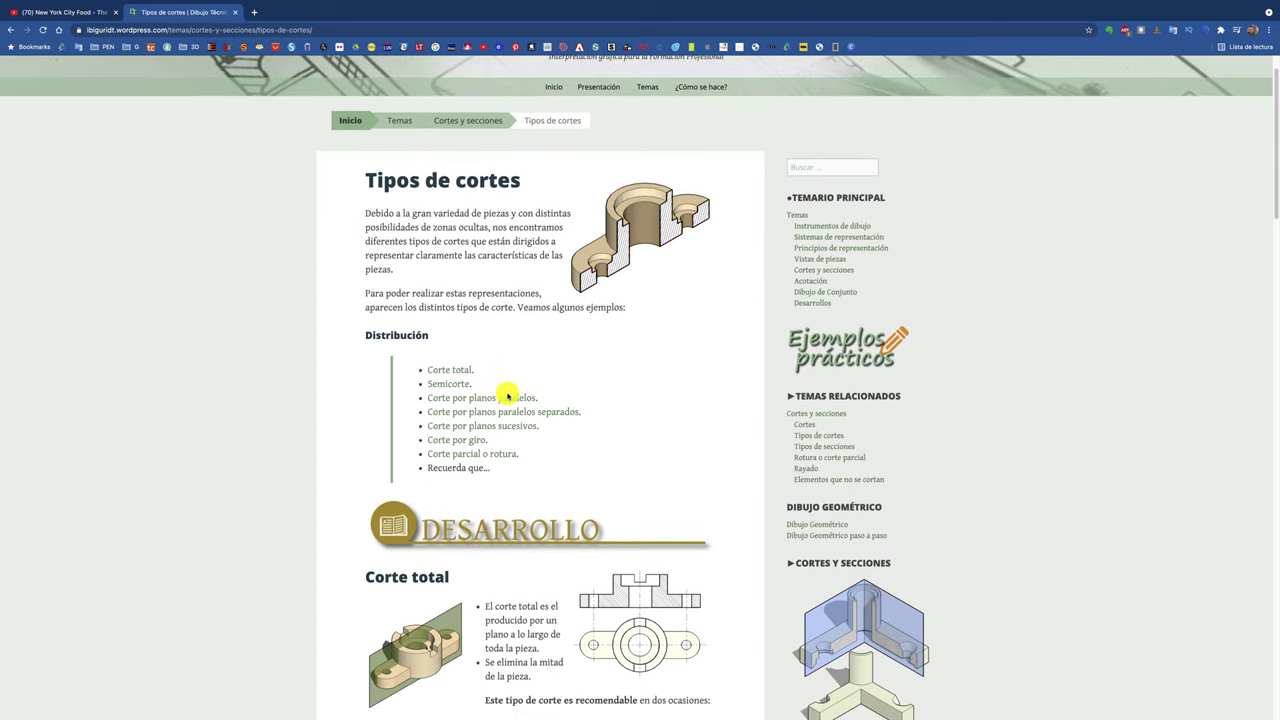
scroll(507, 396, "up", 3)
scroll(507, 396, "down", 2)
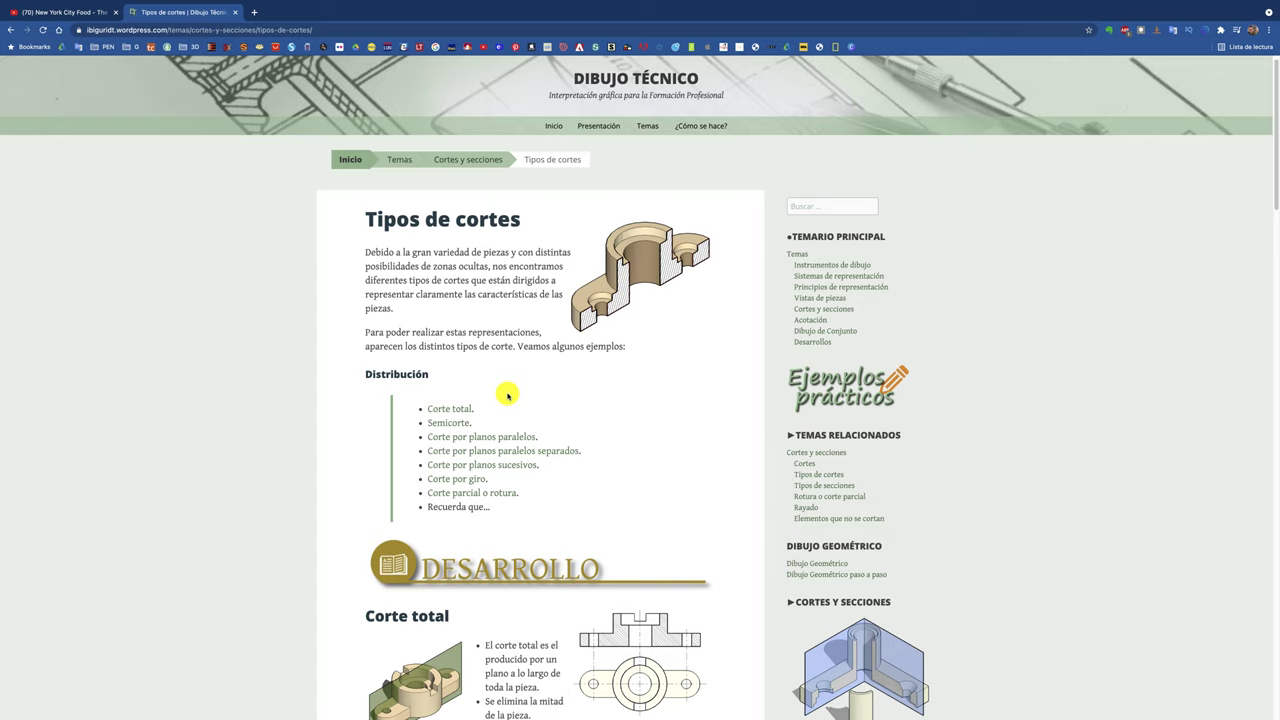
scroll(507, 396, "down", 1)
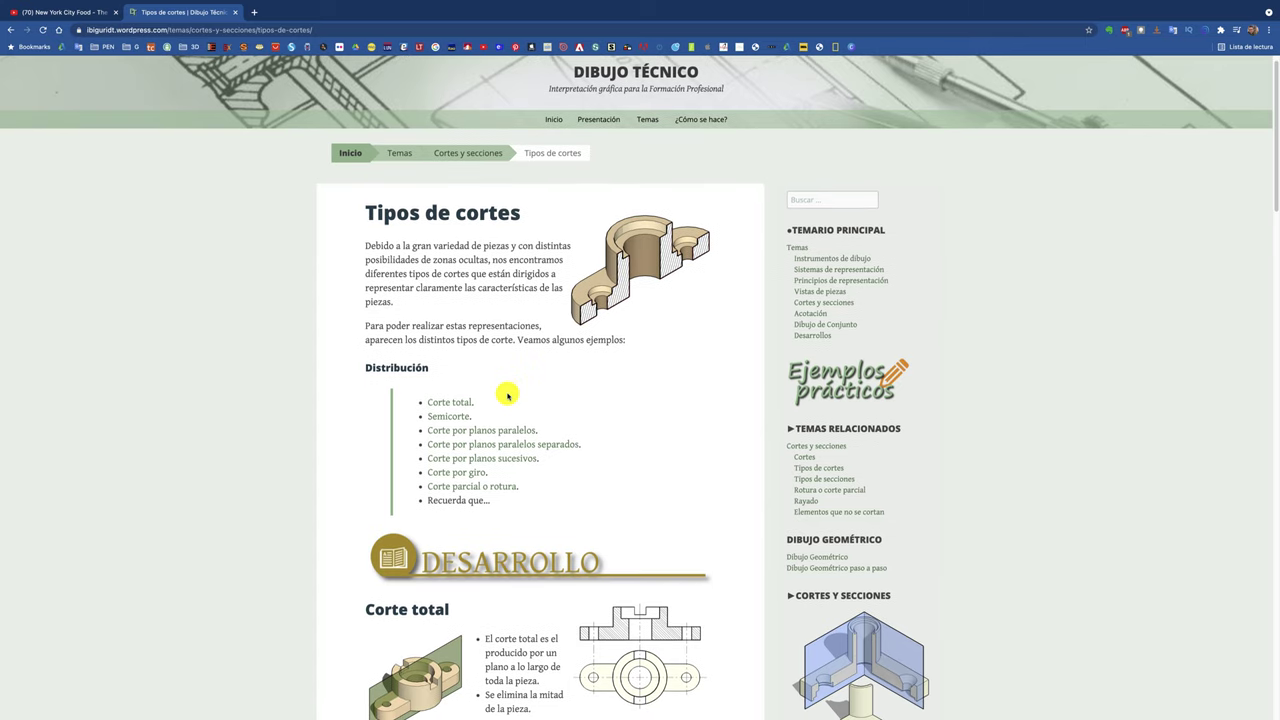
scroll(647, 417, "down", 3)
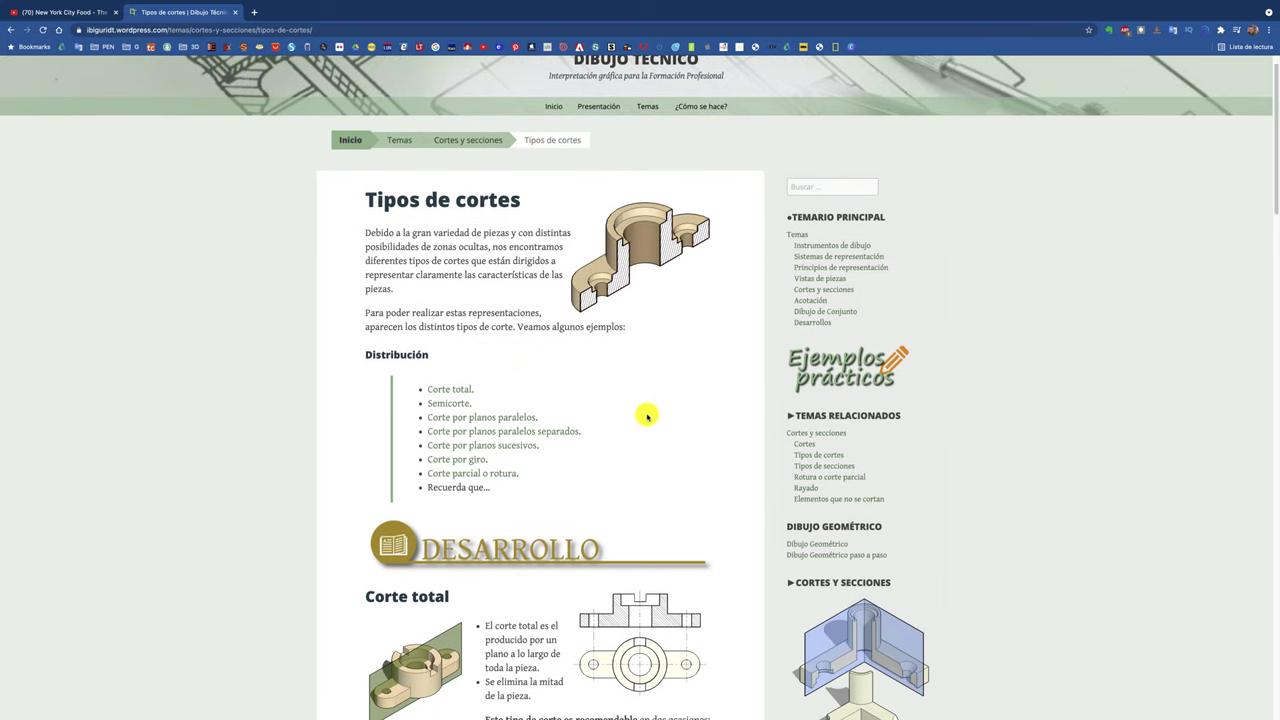
scroll(647, 417, "up", 2)
scroll(647, 417, "down", 5)
scroll(647, 417, "down", 3)
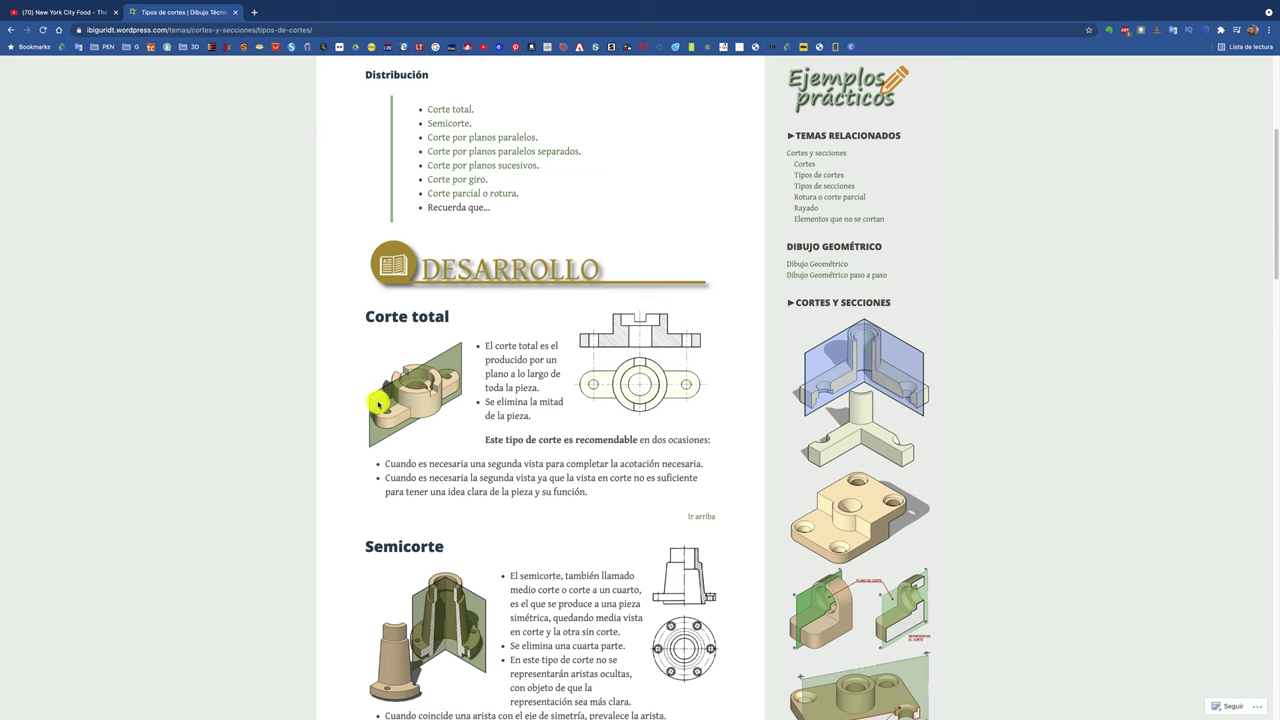
scroll(378, 403, "down", 1)
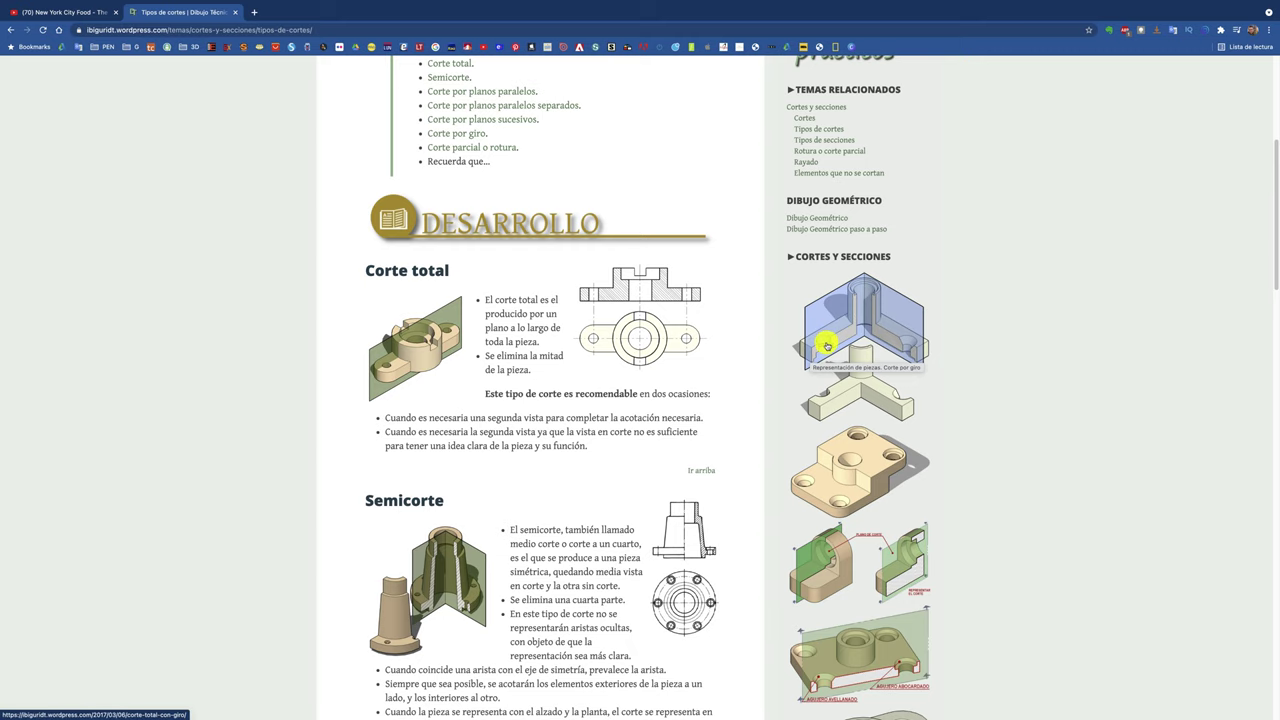
scroll(975, 390, "down", 2)
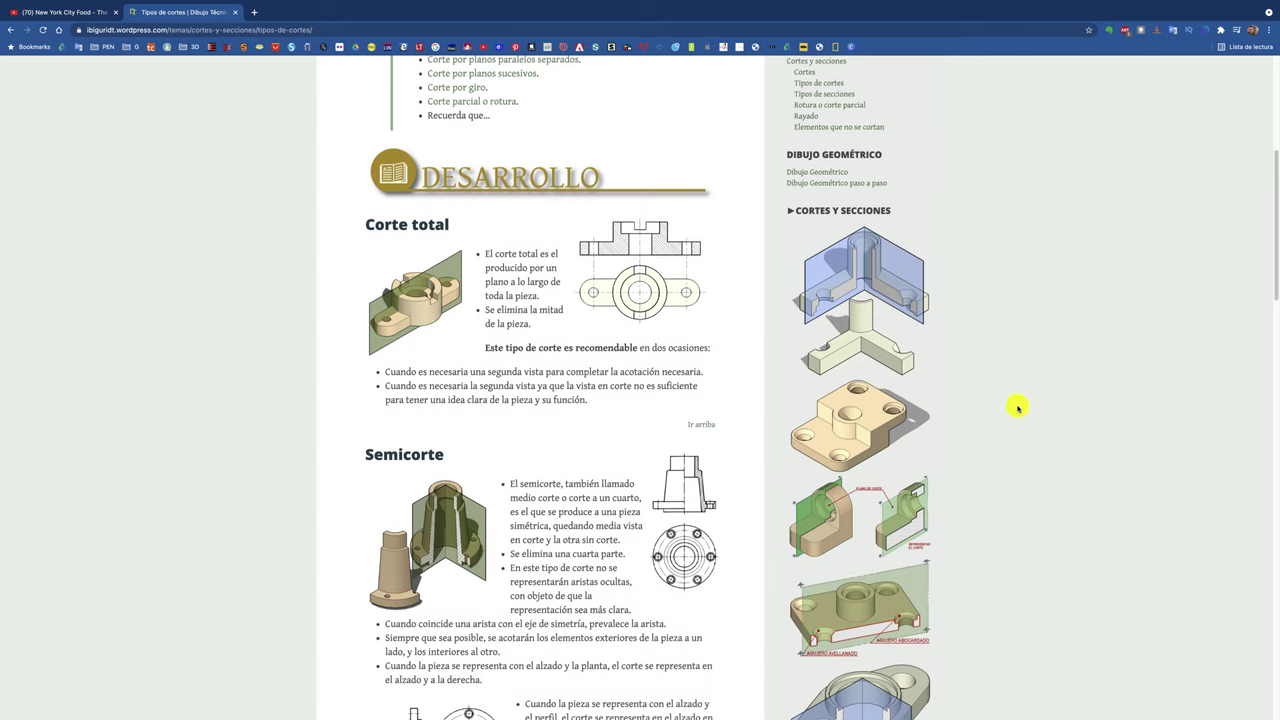
scroll(430, 515, "down", 1)
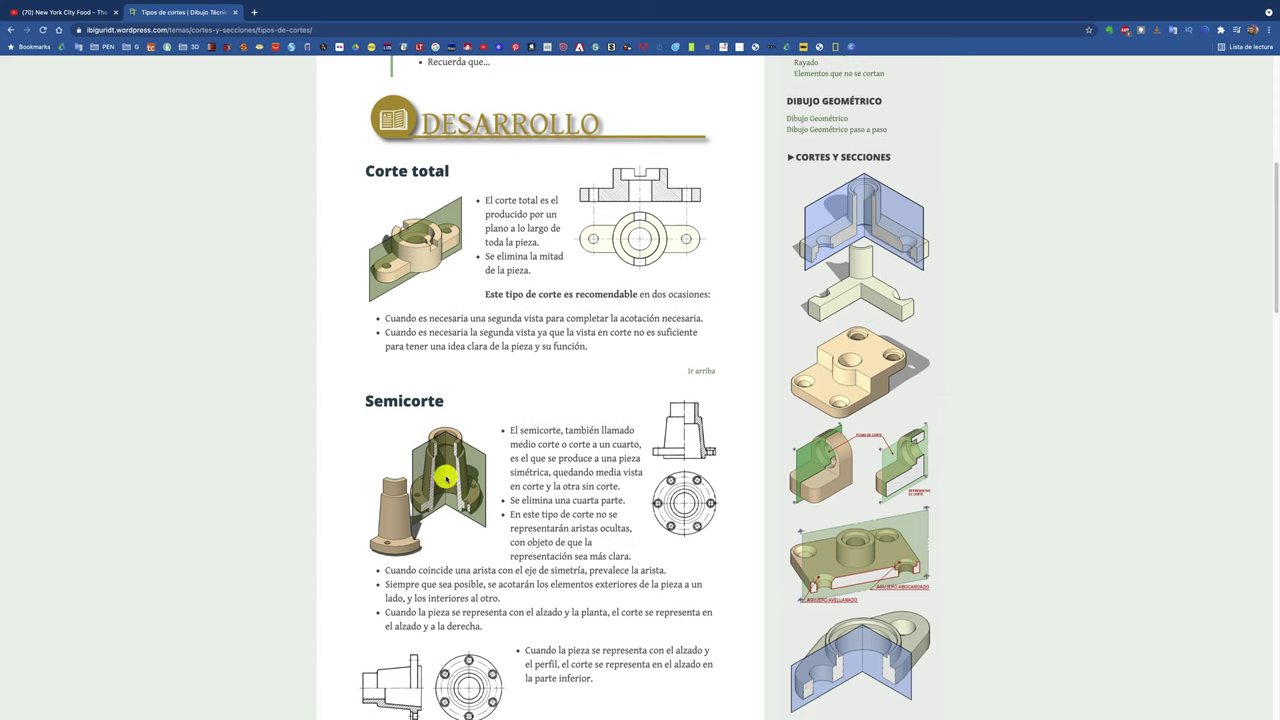
scroll(452, 483, "down", 1)
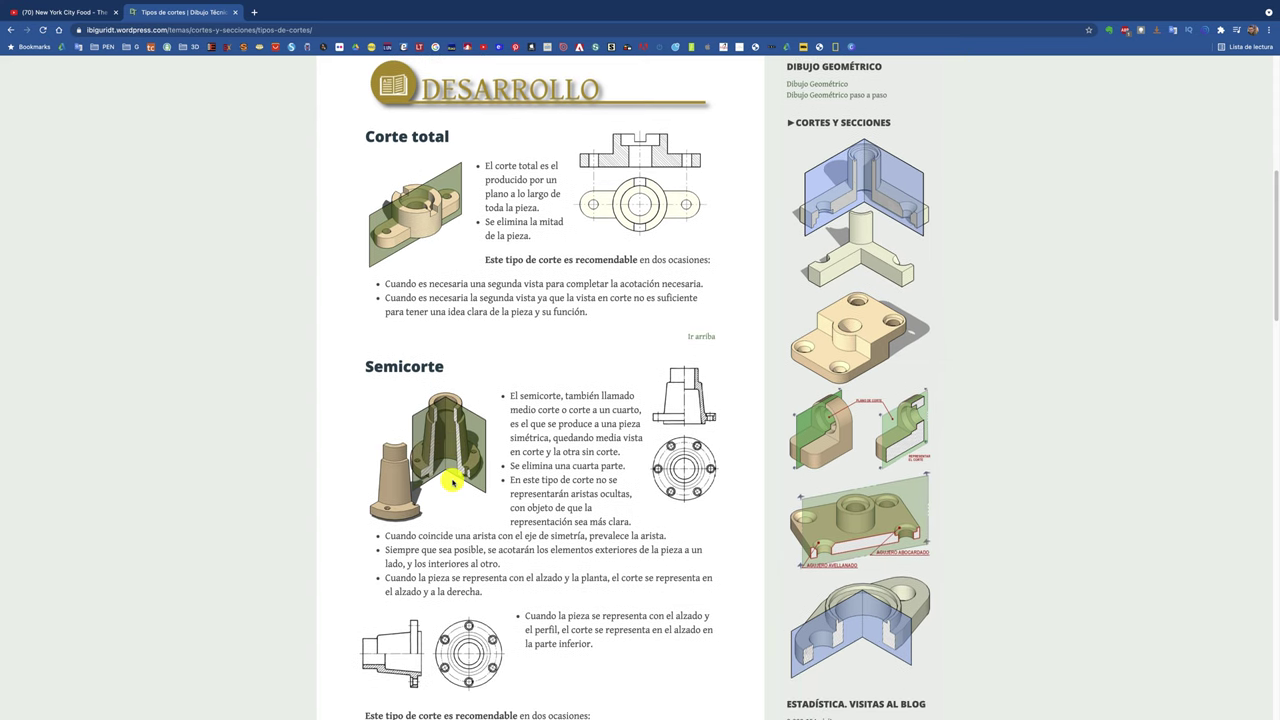
scroll(452, 483, "down", 1)
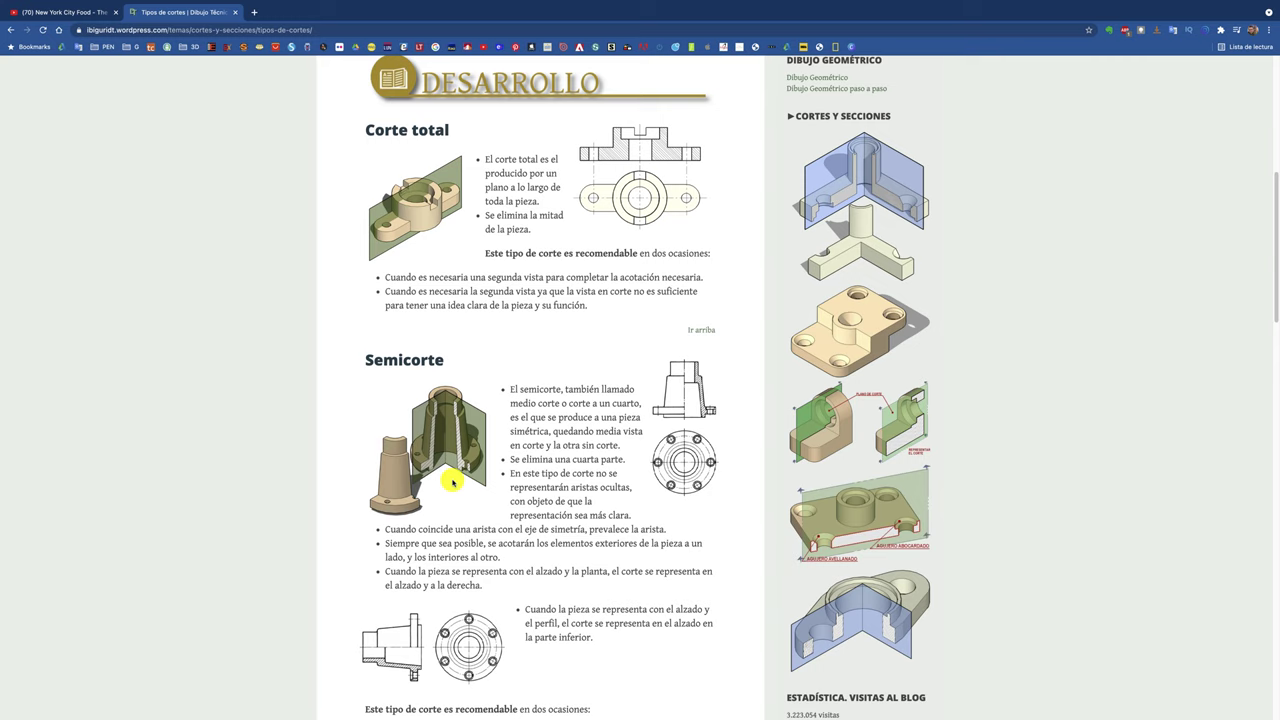
scroll(452, 483, "down", 1)
scroll(452, 483, "down", 1)
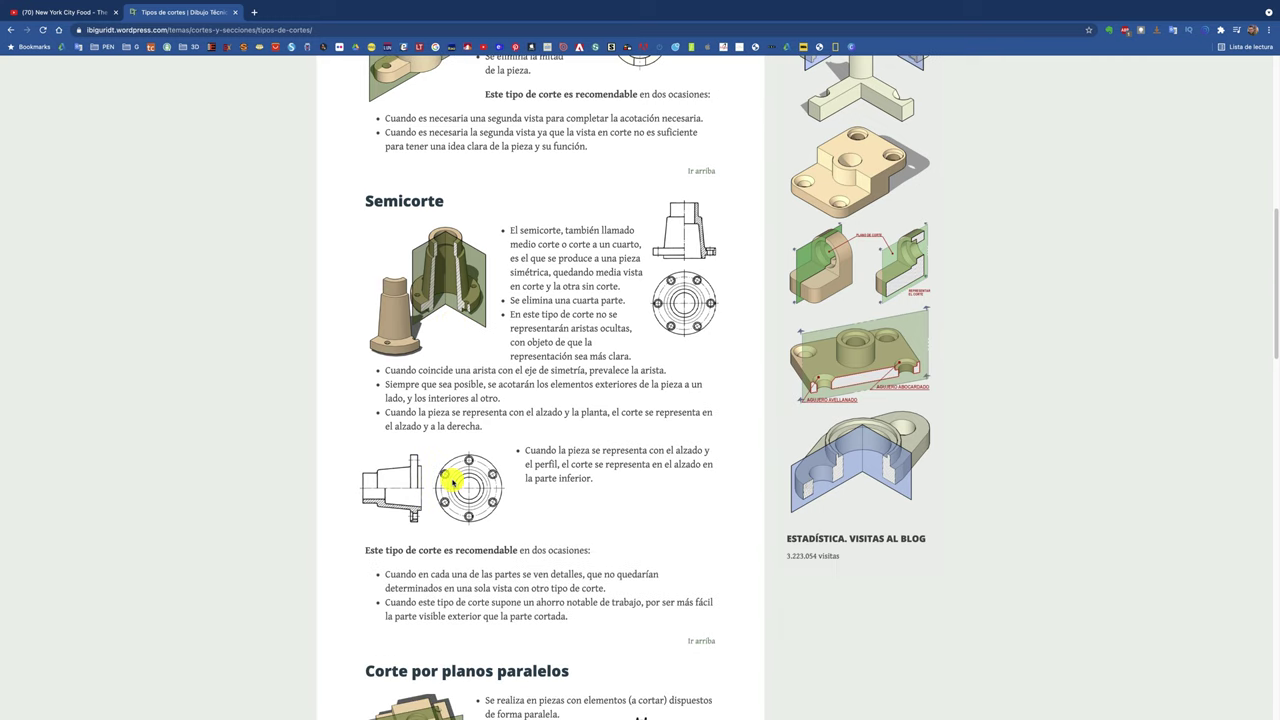
scroll(452, 483, "down", 3)
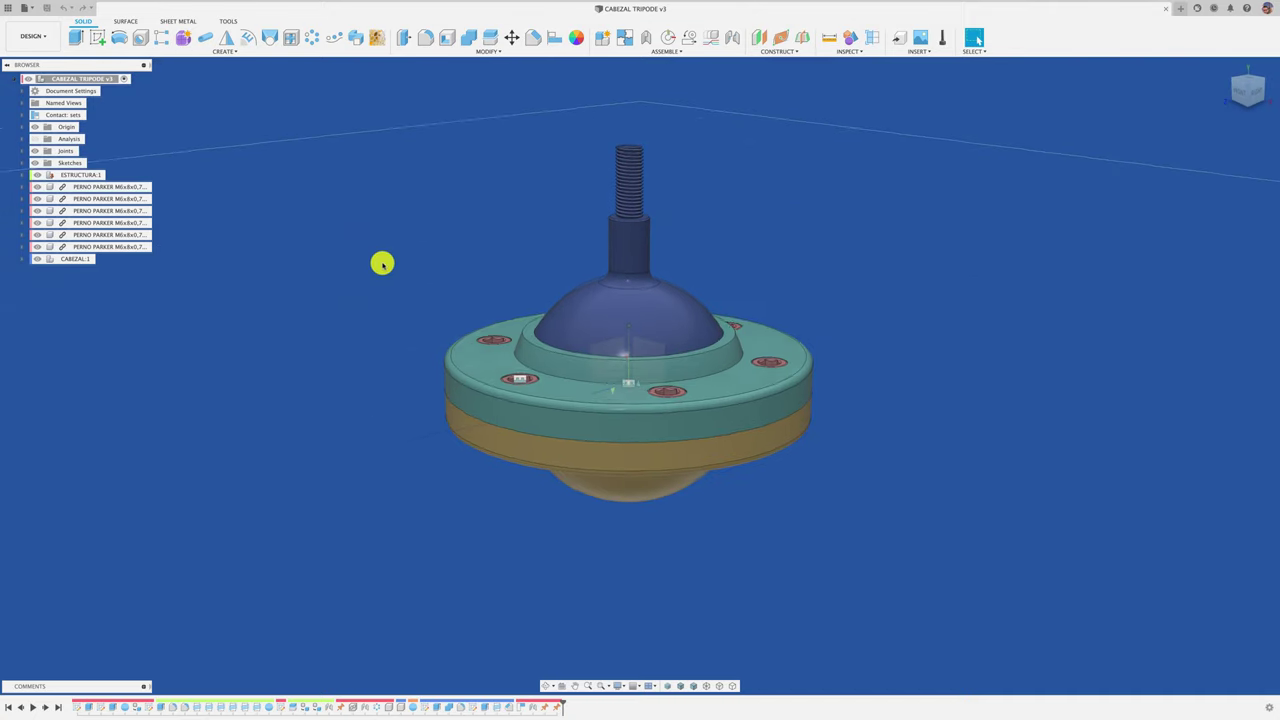
Orbit the CABEZAL TRIPODE model to view it from above and start a new drawing from it.
mouse_move(631, 314)
left_mouse_down()
mouse_move(684, 316)
mouse_move(509, 257)
mouse_move(800, 354)
mouse_move(677, 271)
mouse_move(577, 302)
mouse_move(826, 266)
left_mouse_up()
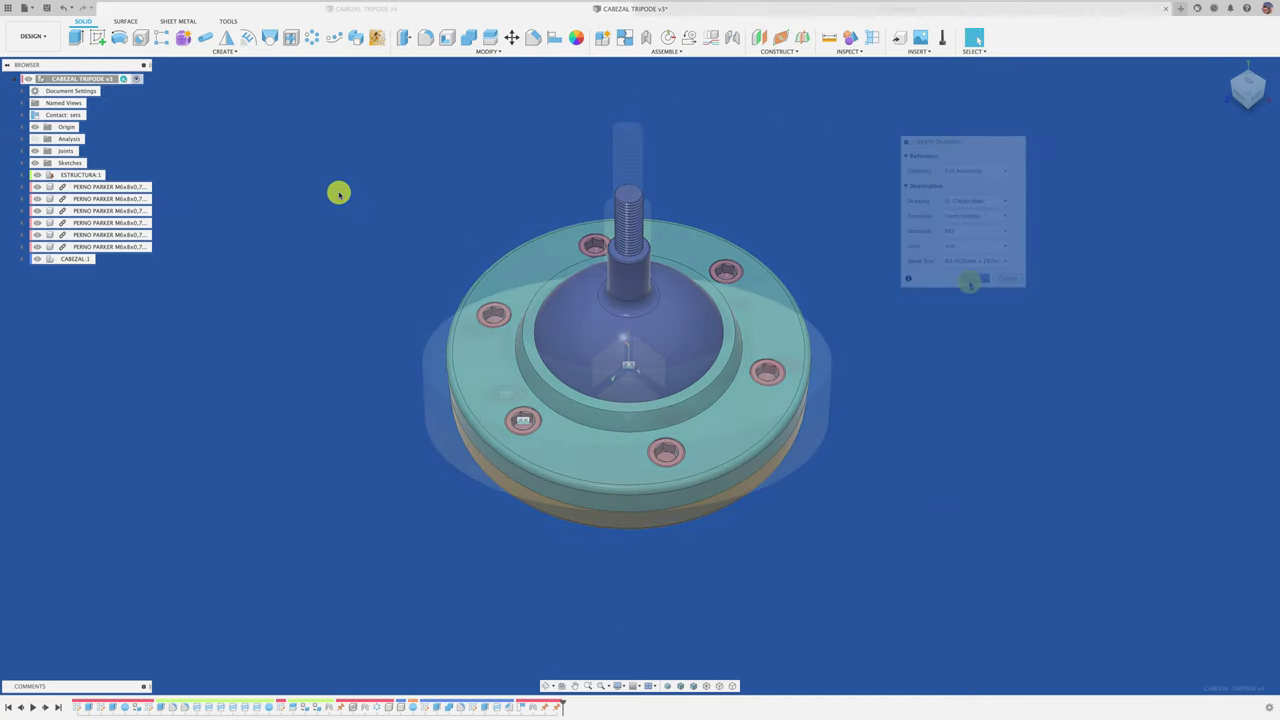
left_click(968, 278)
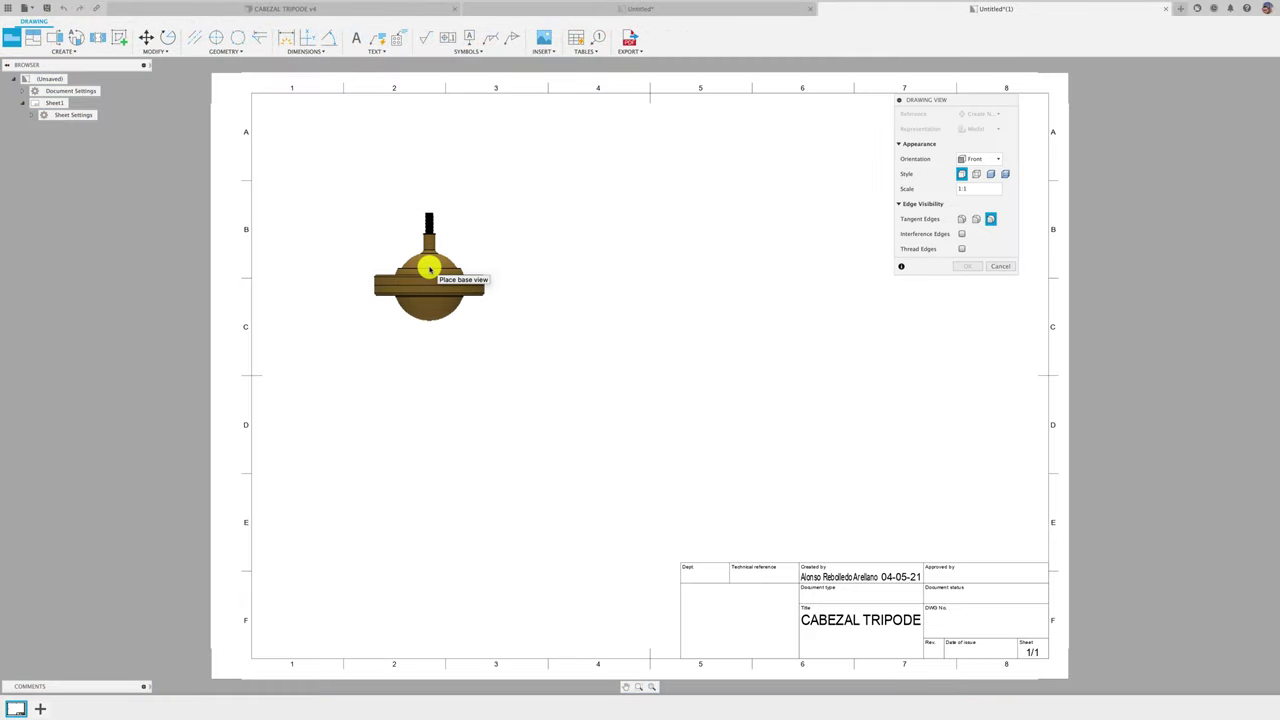
Place the front base view at 2:1 scale with adjusted tangent edges, then select it.
left_click(1006, 189)
left_click(980, 203)
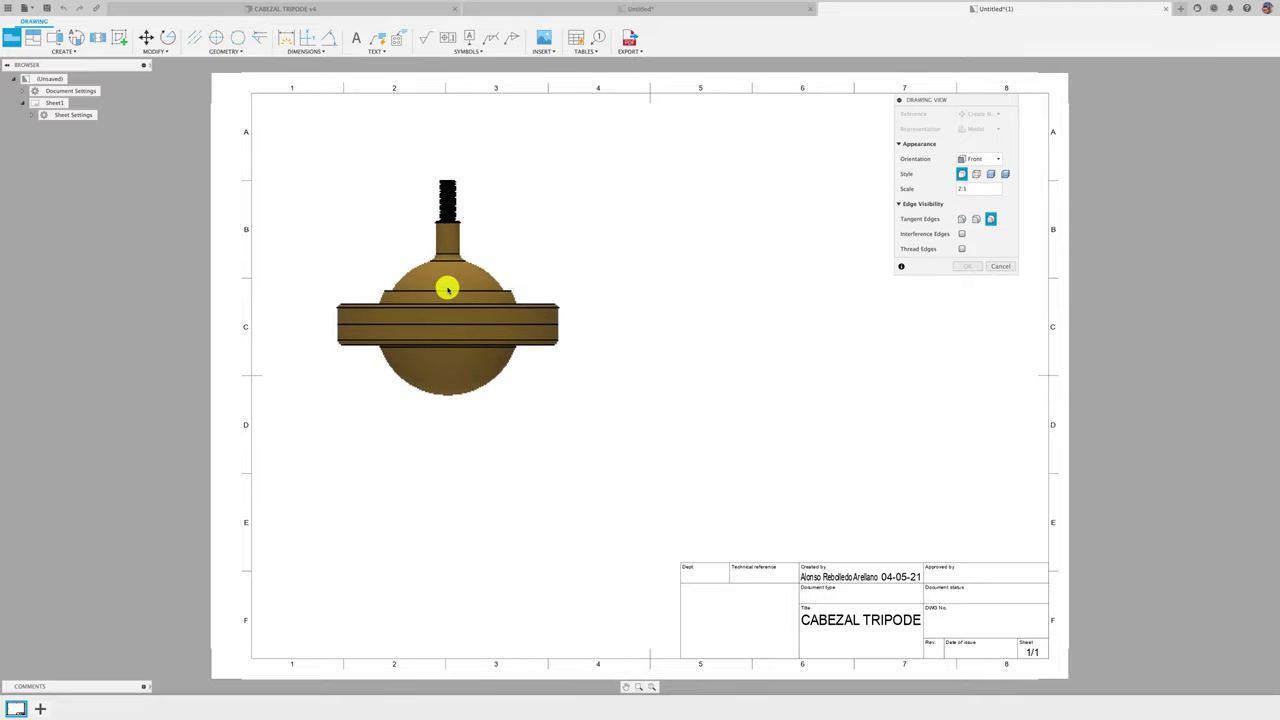
left_click(442, 287)
left_click(961, 219)
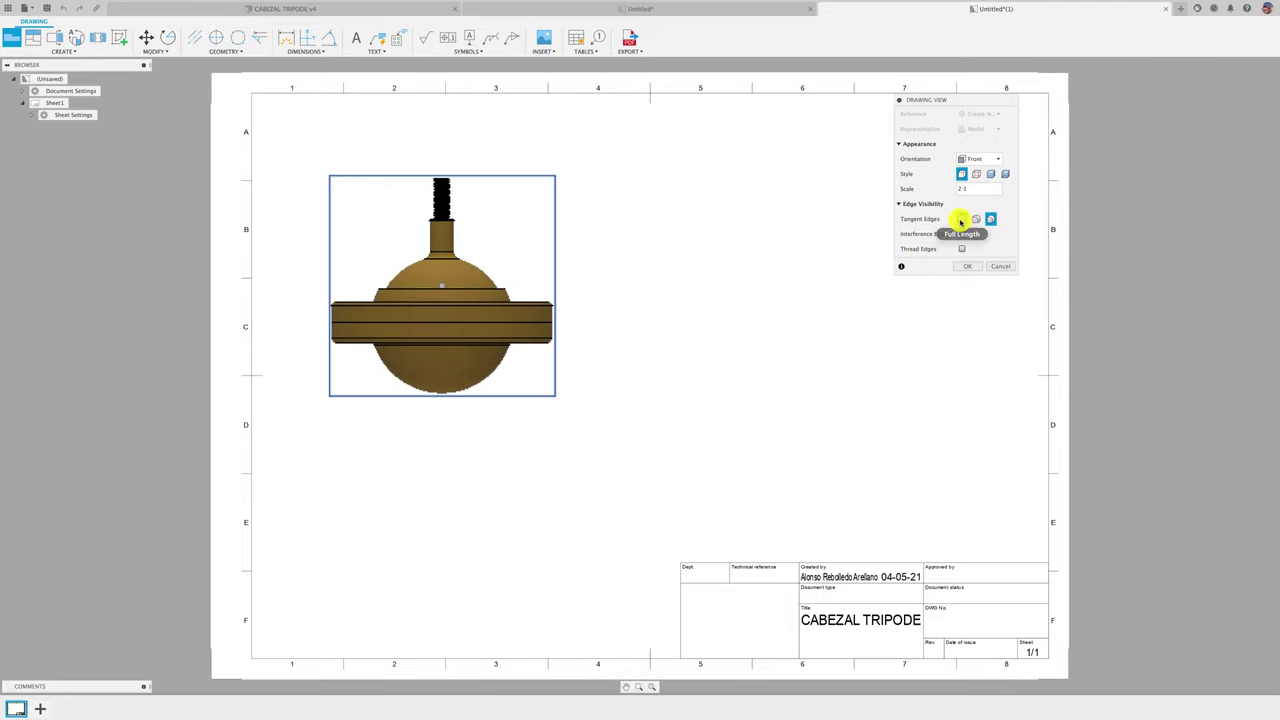
left_click(967, 266)
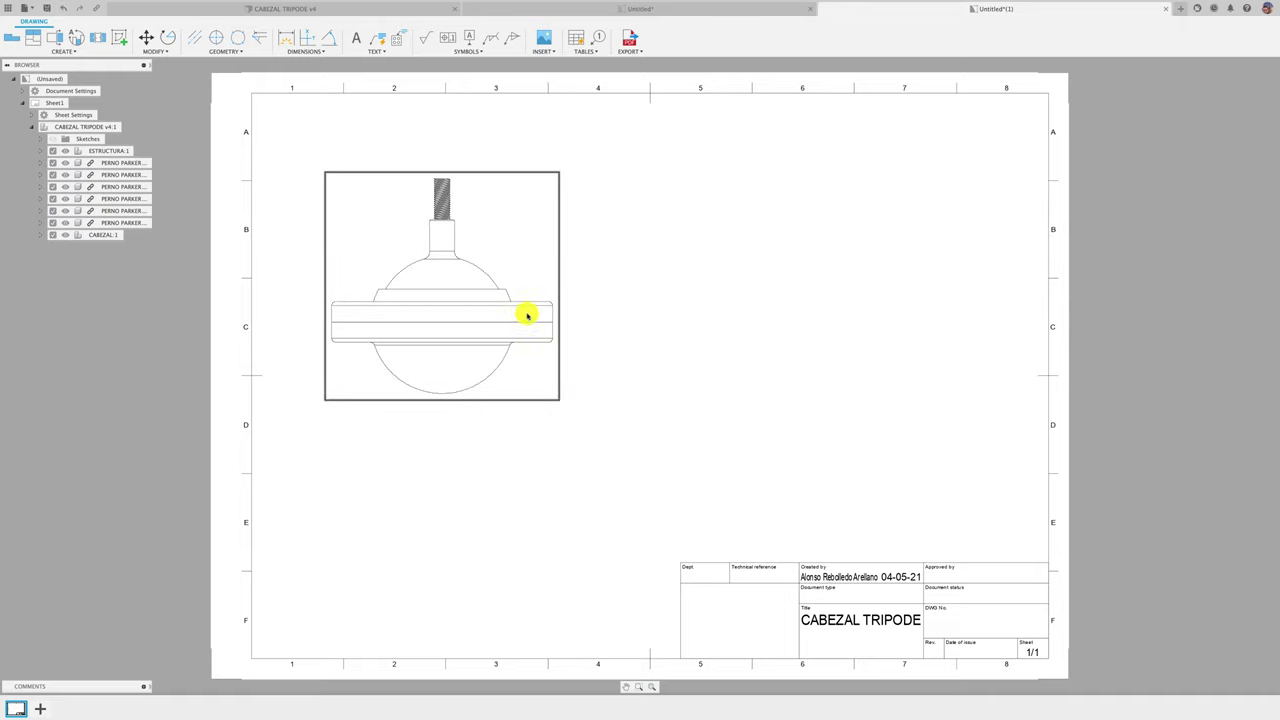
scroll(426, 178, "up", 2)
left_click(486, 171)
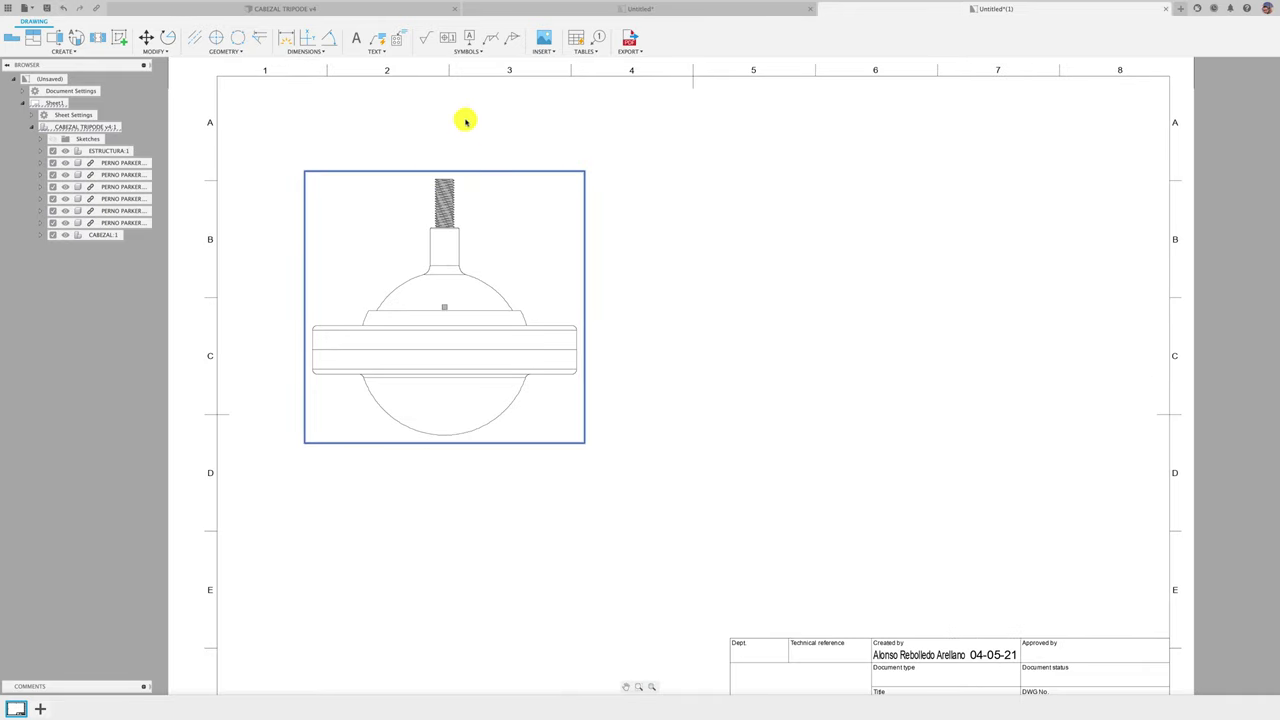
Cut section A-A with a vertical line through the front view's centre and place it to the right.
left_click(57, 40)
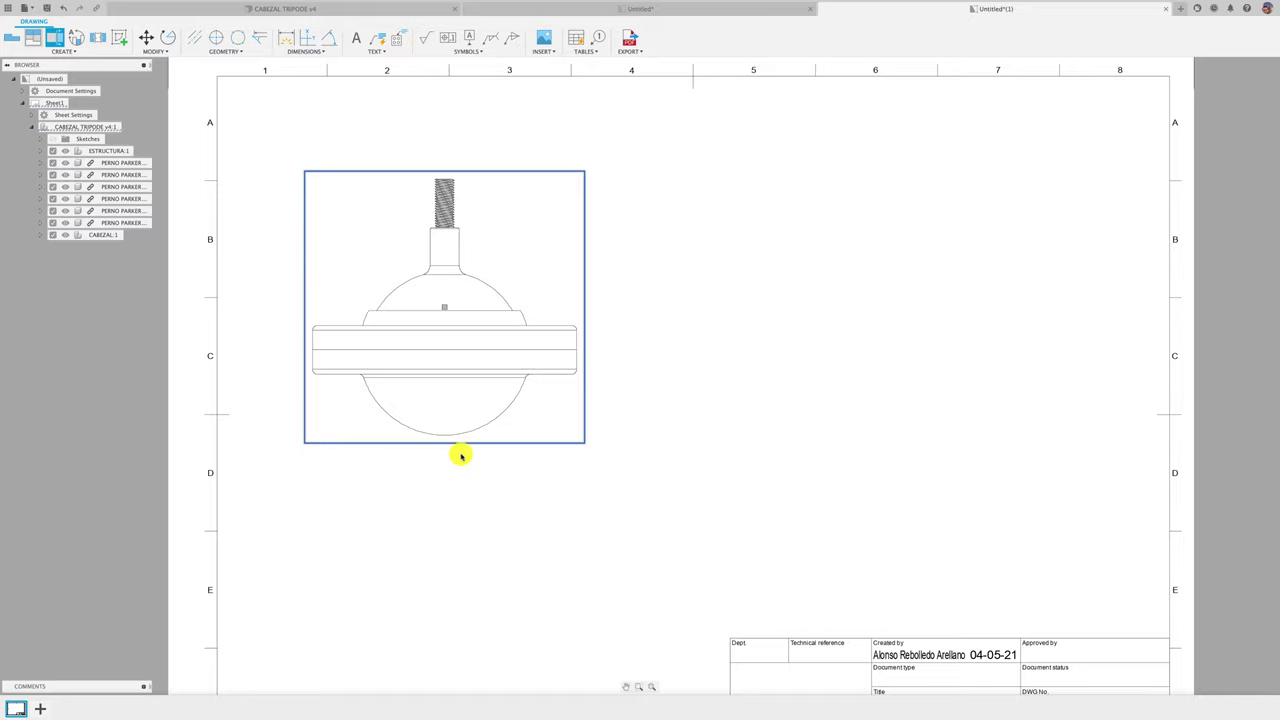
left_click(438, 440)
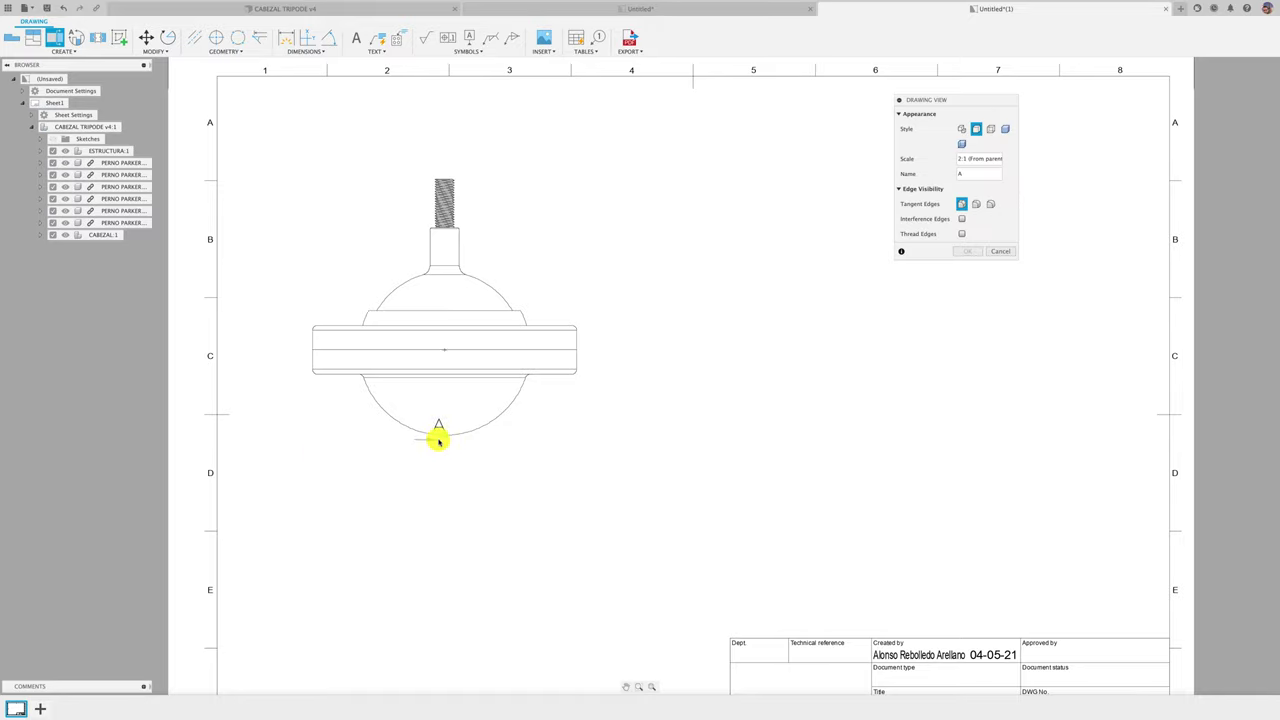
left_click(444, 438)
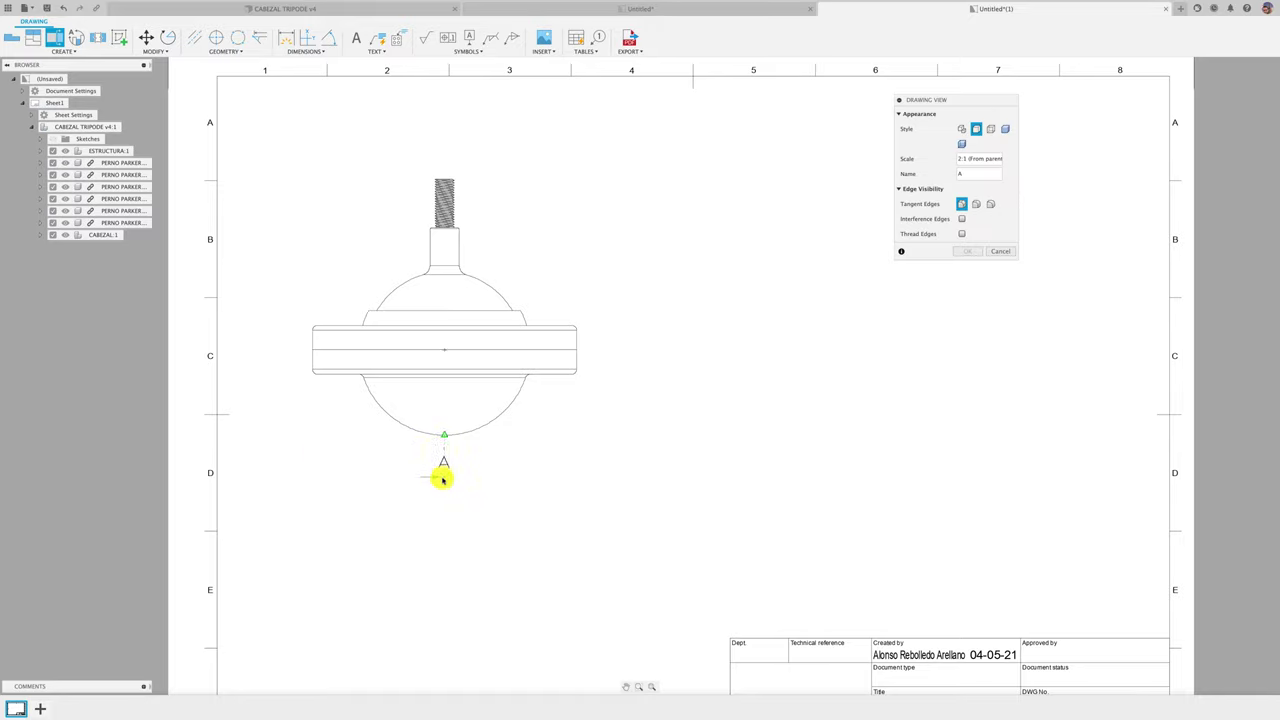
left_click(441, 488)
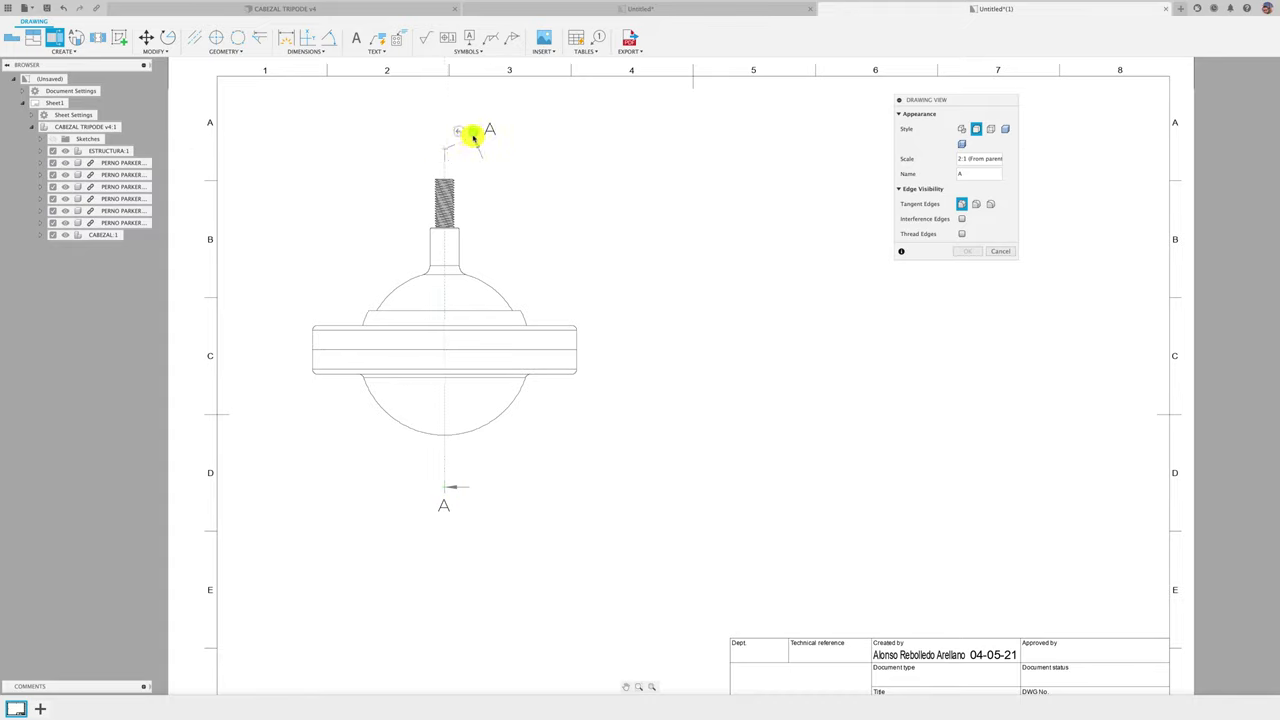
key("Return")
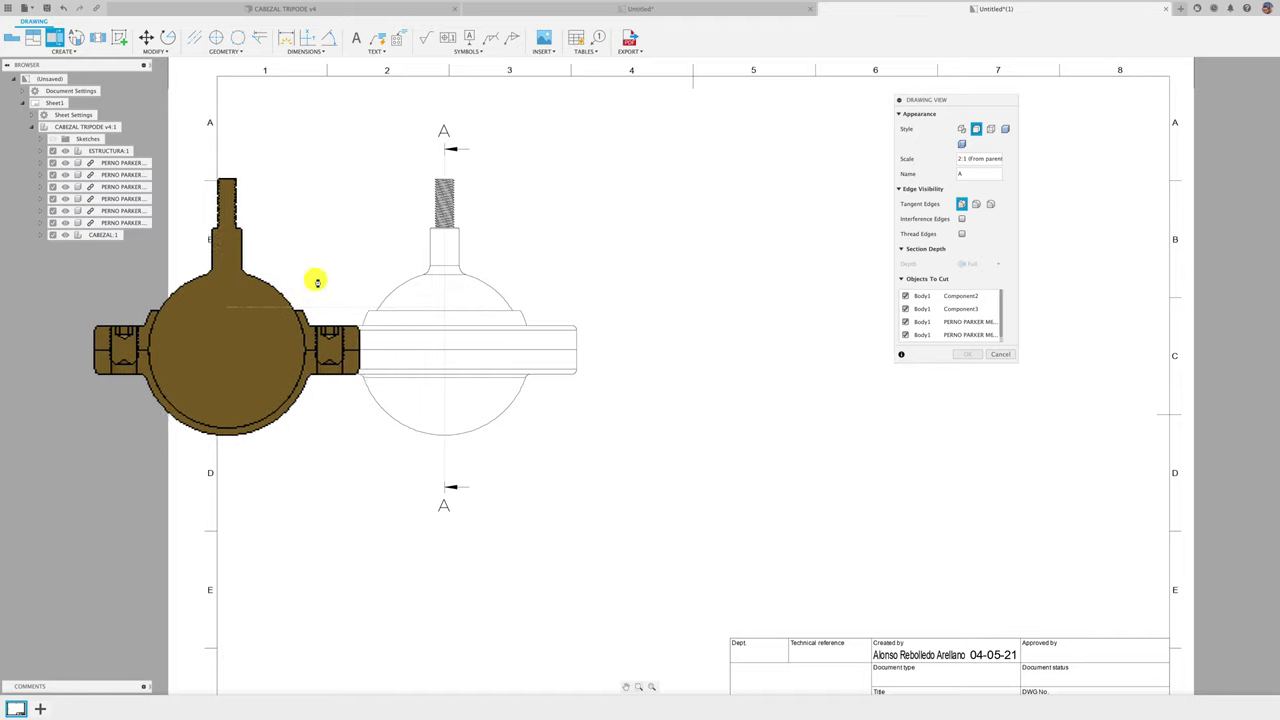
left_click(761, 309)
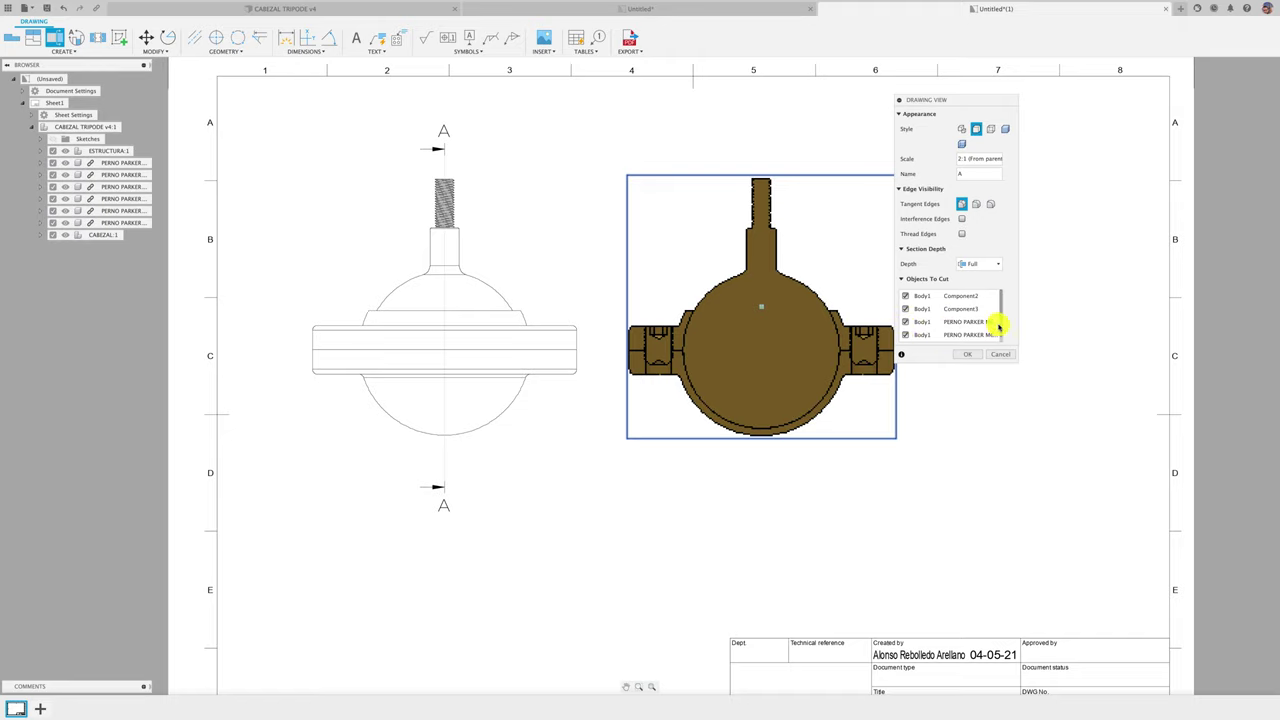
scroll(1000, 326, "down", 1)
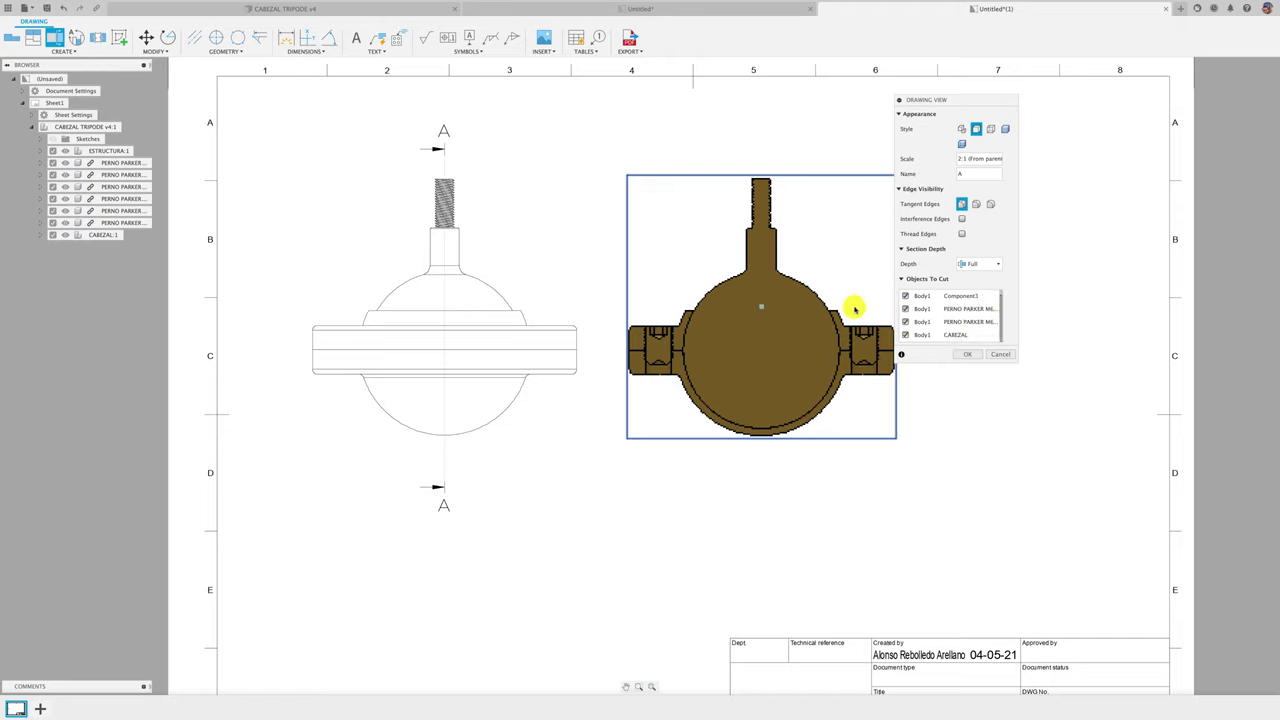
left_click(977, 355)
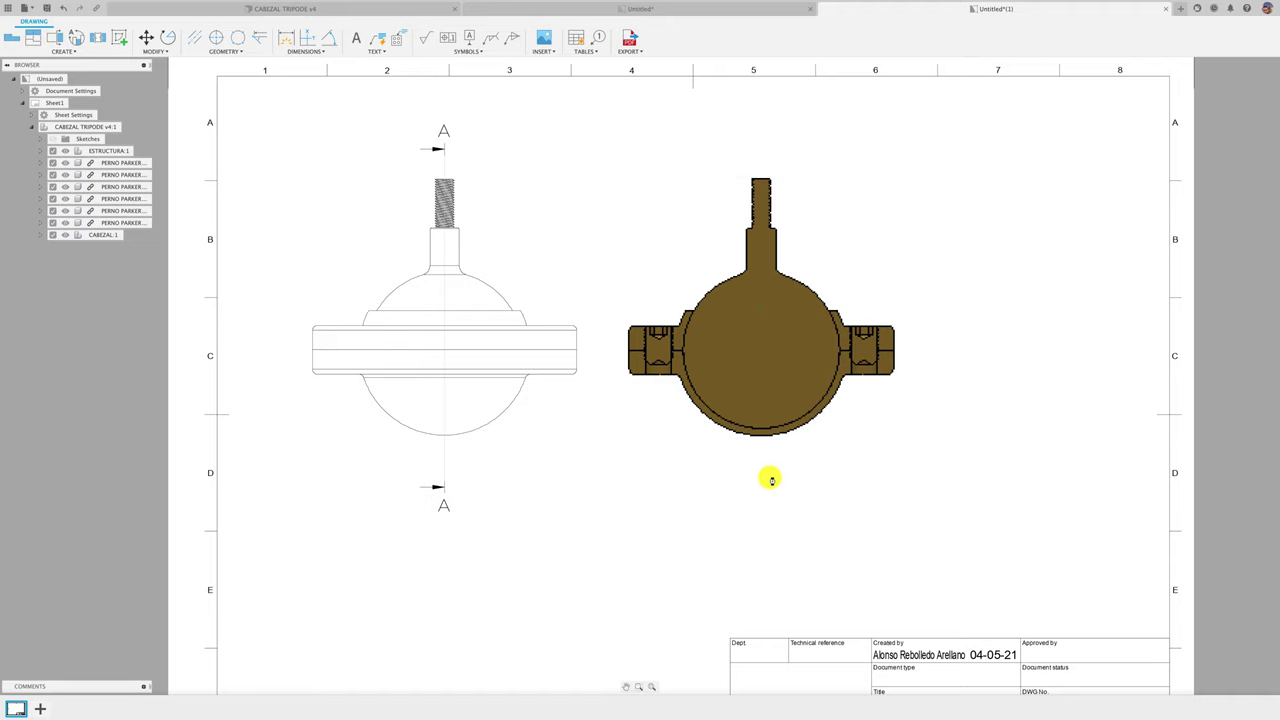
Increase the hatch scale factor on the lower housing region of section A-A.
scroll(829, 449, "up", 1)
scroll(829, 449, "up", 1)
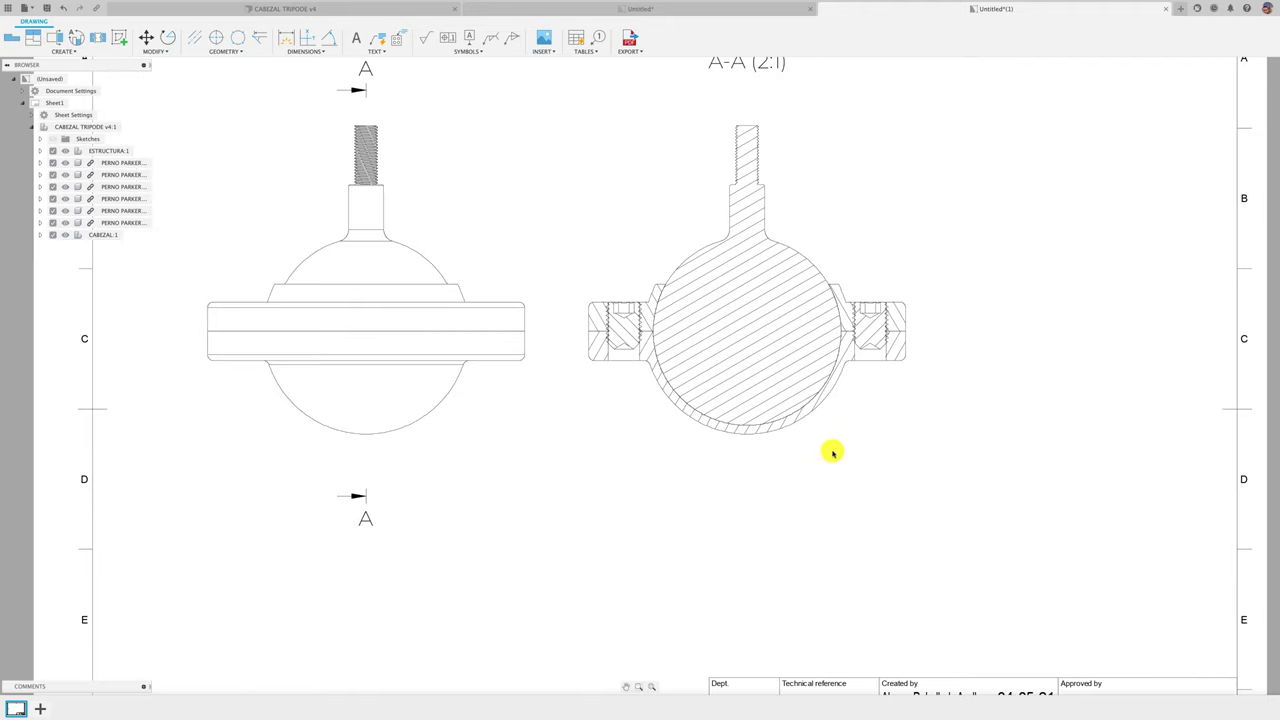
scroll(829, 449, "down", 1)
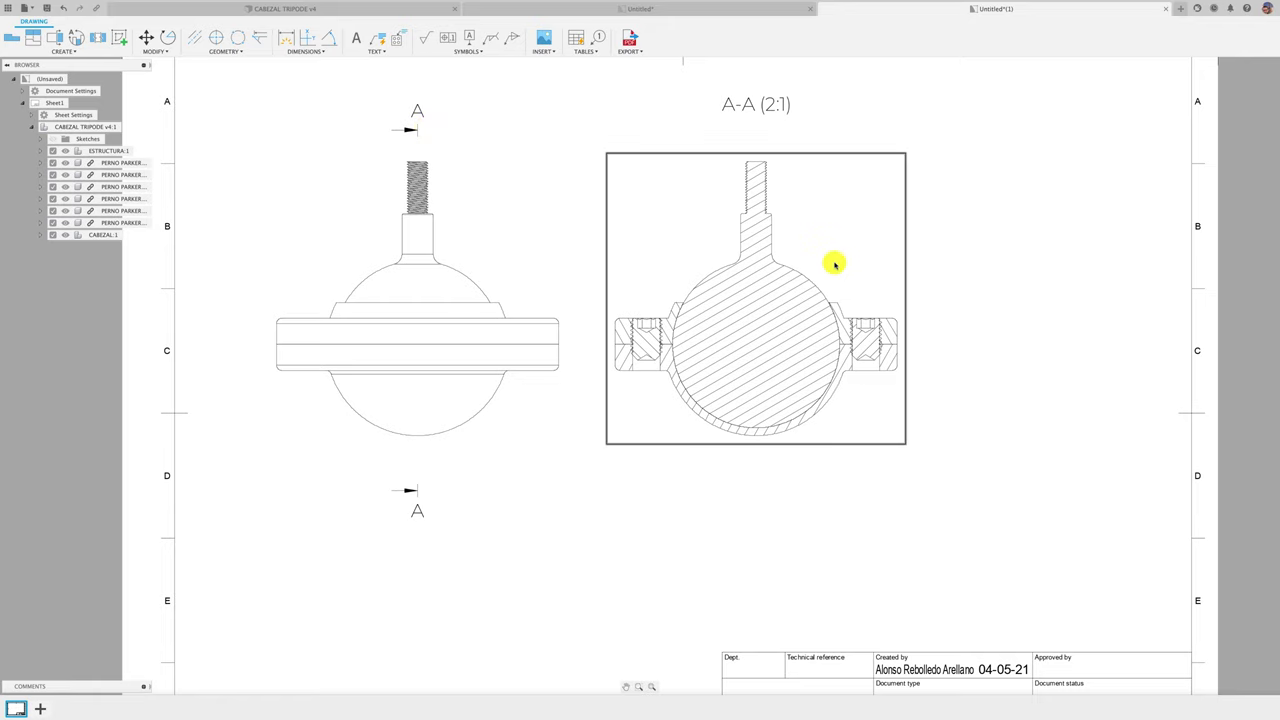
scroll(834, 263, "up", 2)
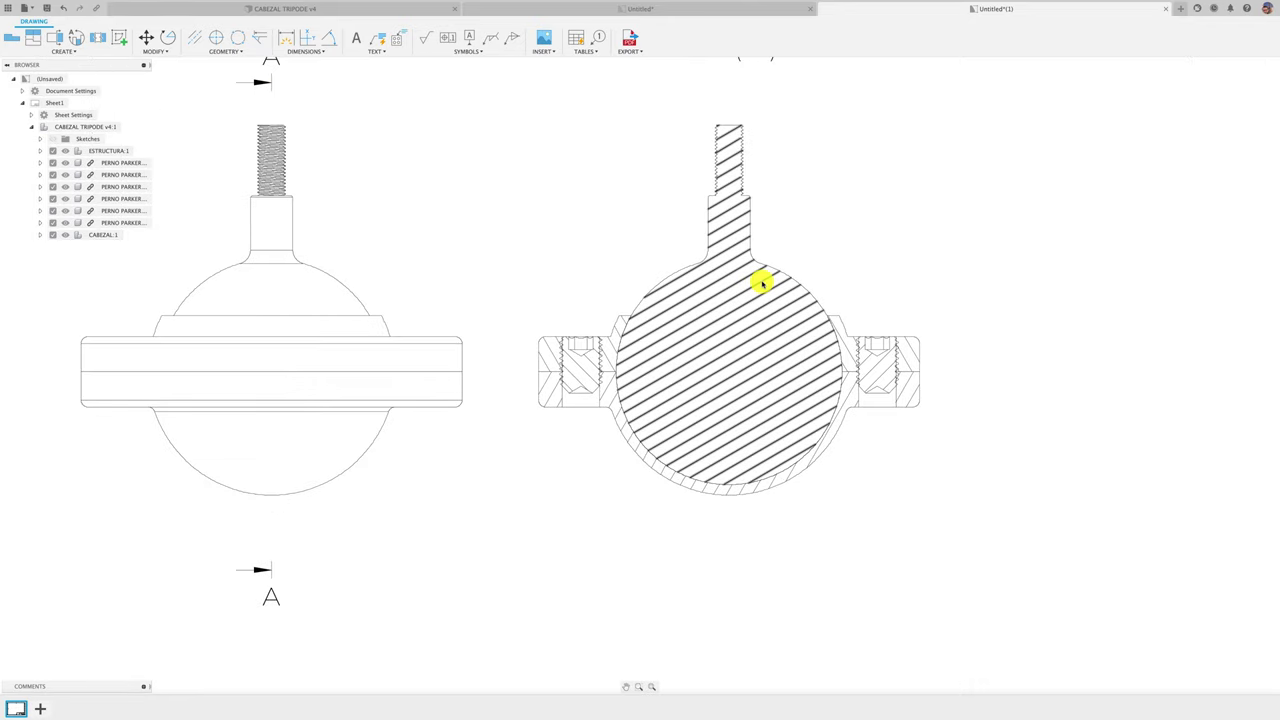
scroll(686, 486, "up", 1)
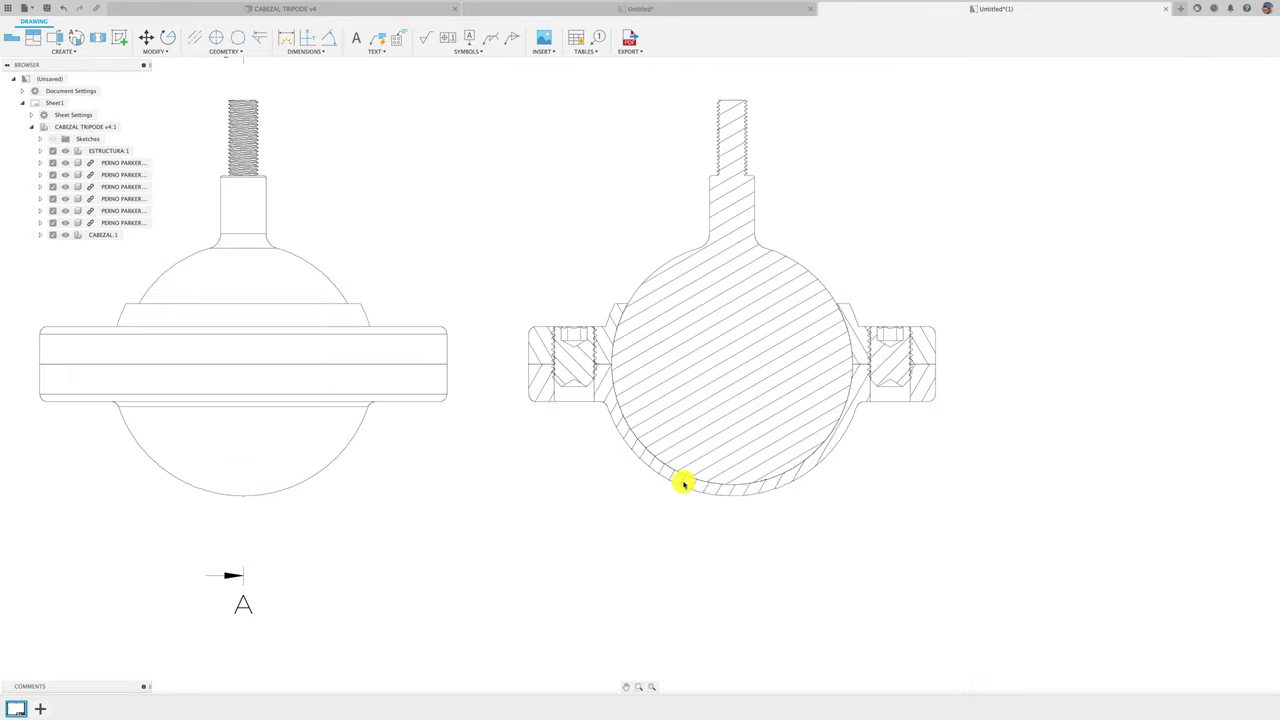
double_click(683, 483)
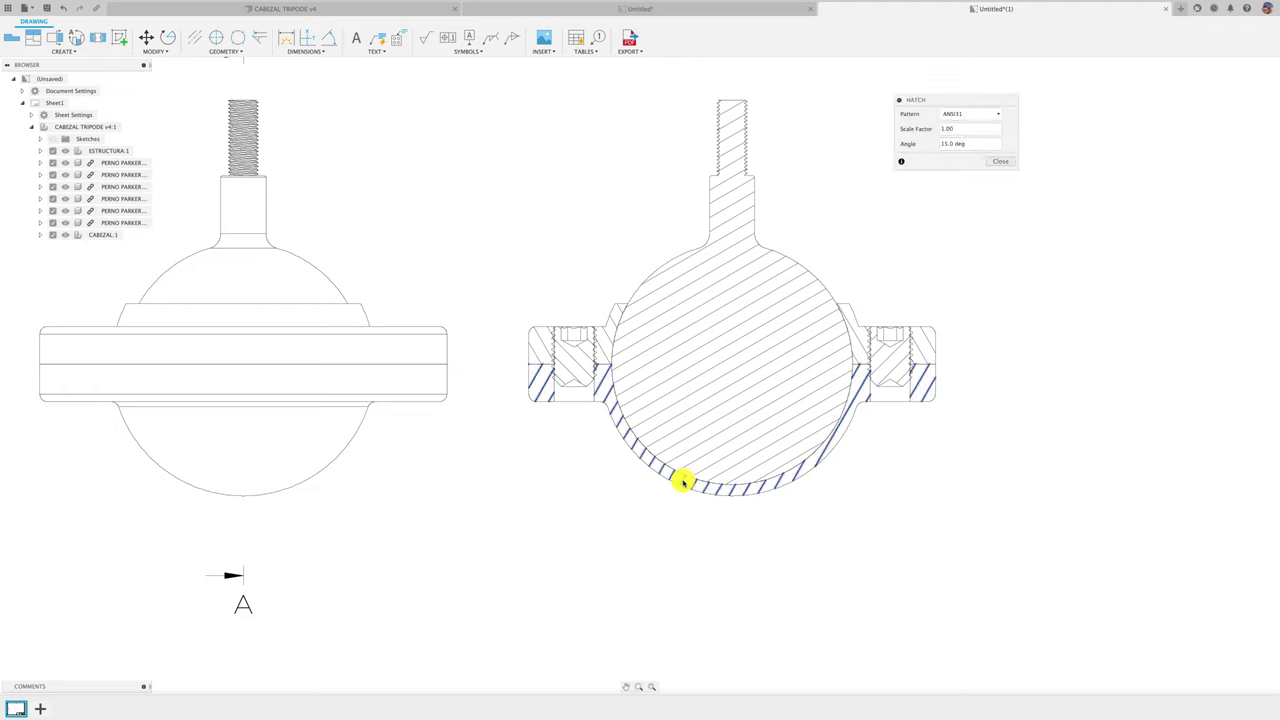
left_click(961, 129)
type(".2")
left_click(996, 162)
Coarsen the flange hatch scale factor, then fit the whole sheet in view with F6.
scroll(613, 343, "up", 1)
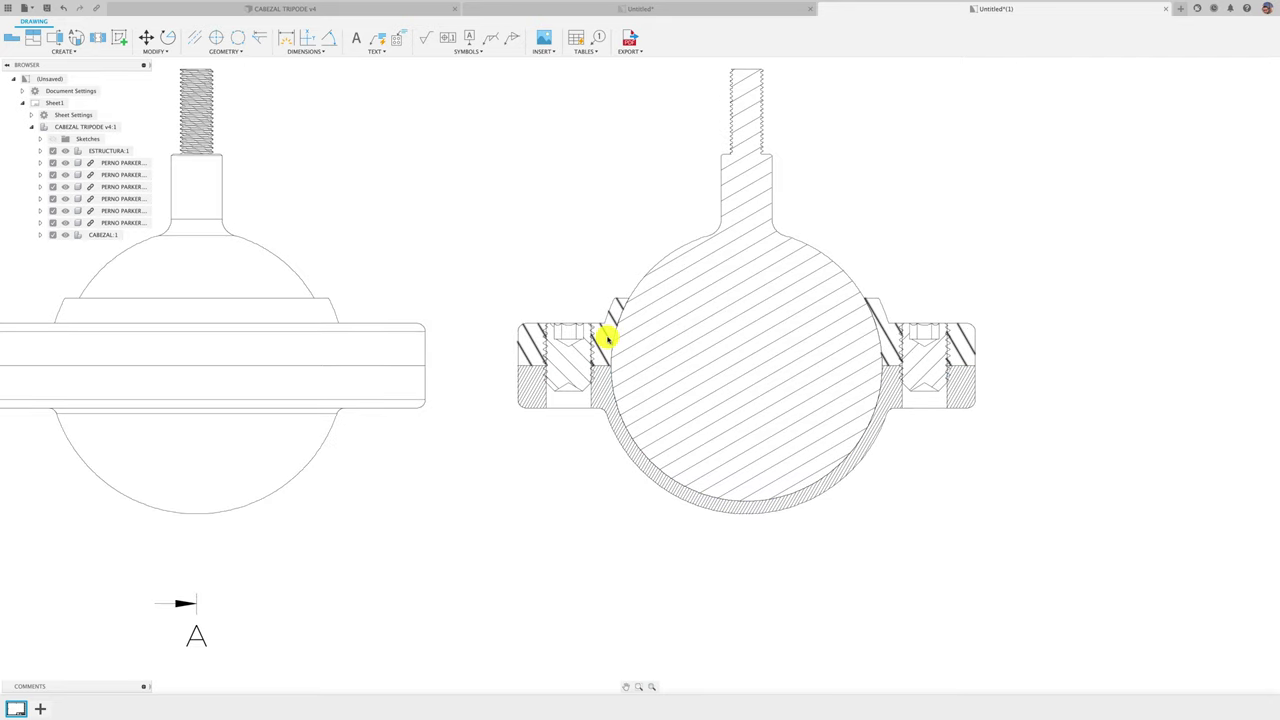
double_click(607, 340)
left_click(971, 128)
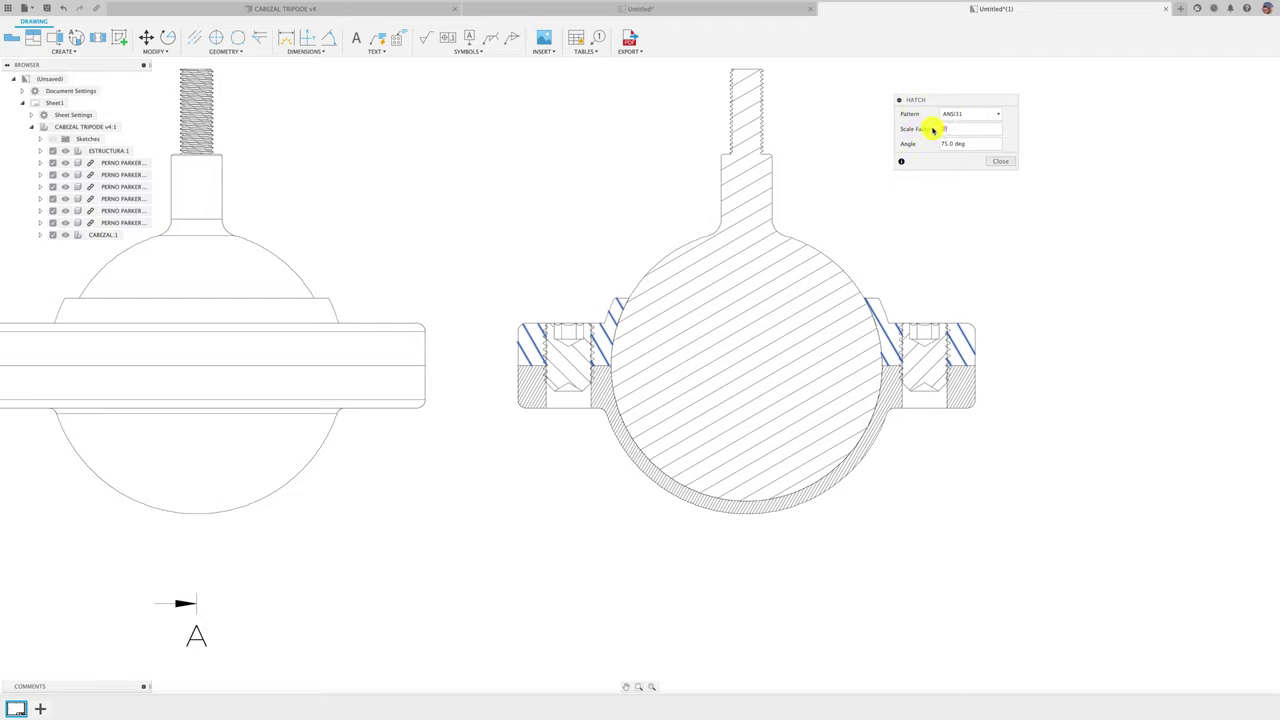
left_click(1000, 162)
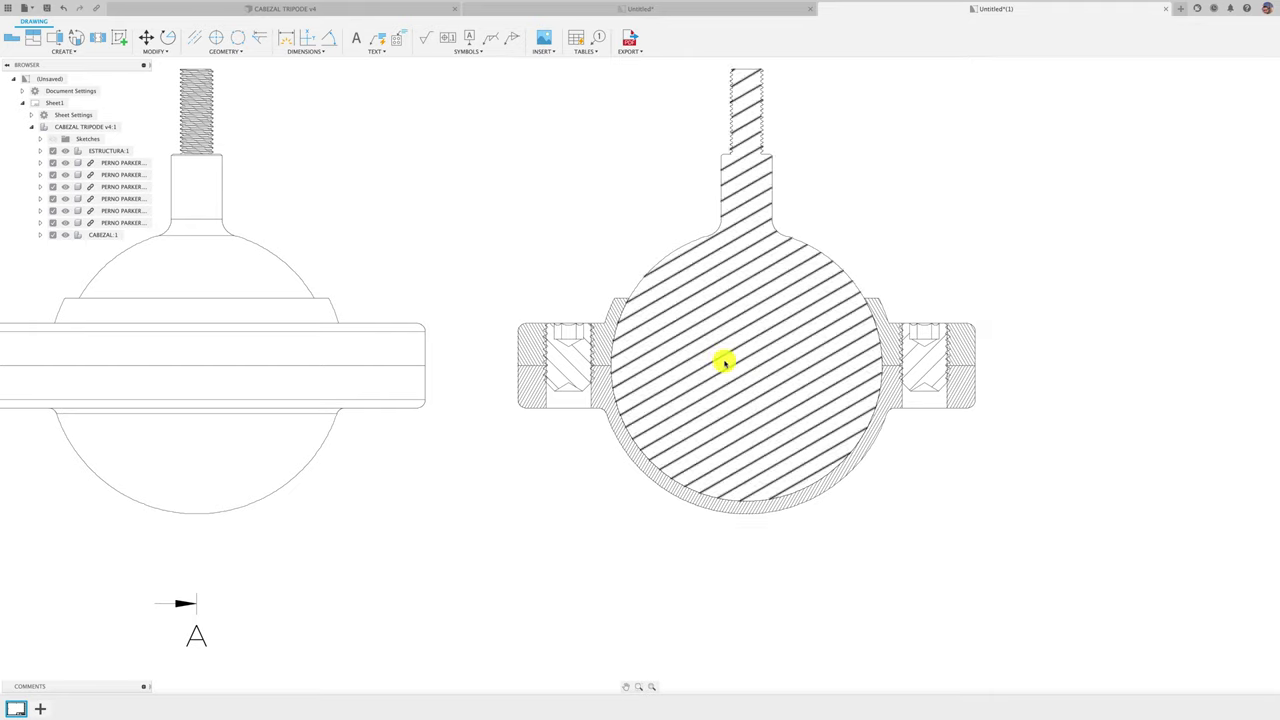
key("F6")
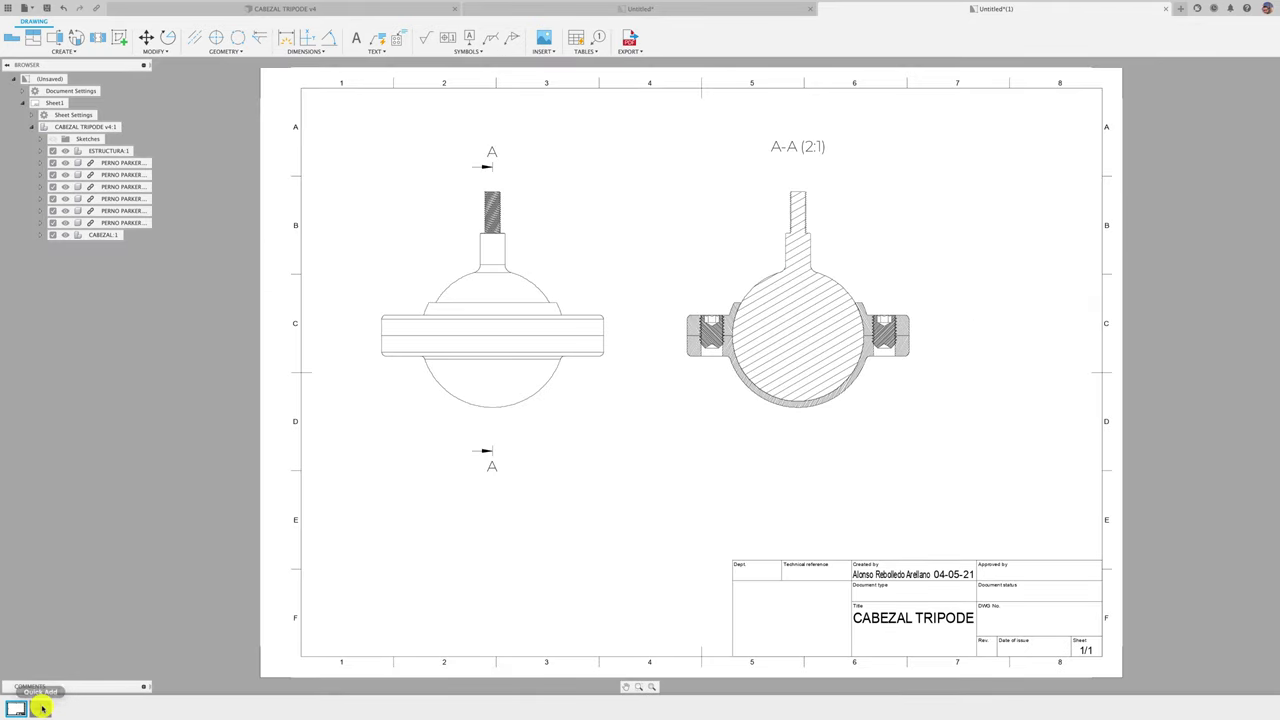
On a new second sheet, place a 2:1 TOP base view with visible edges, nudged down-right.
left_click(41, 708)
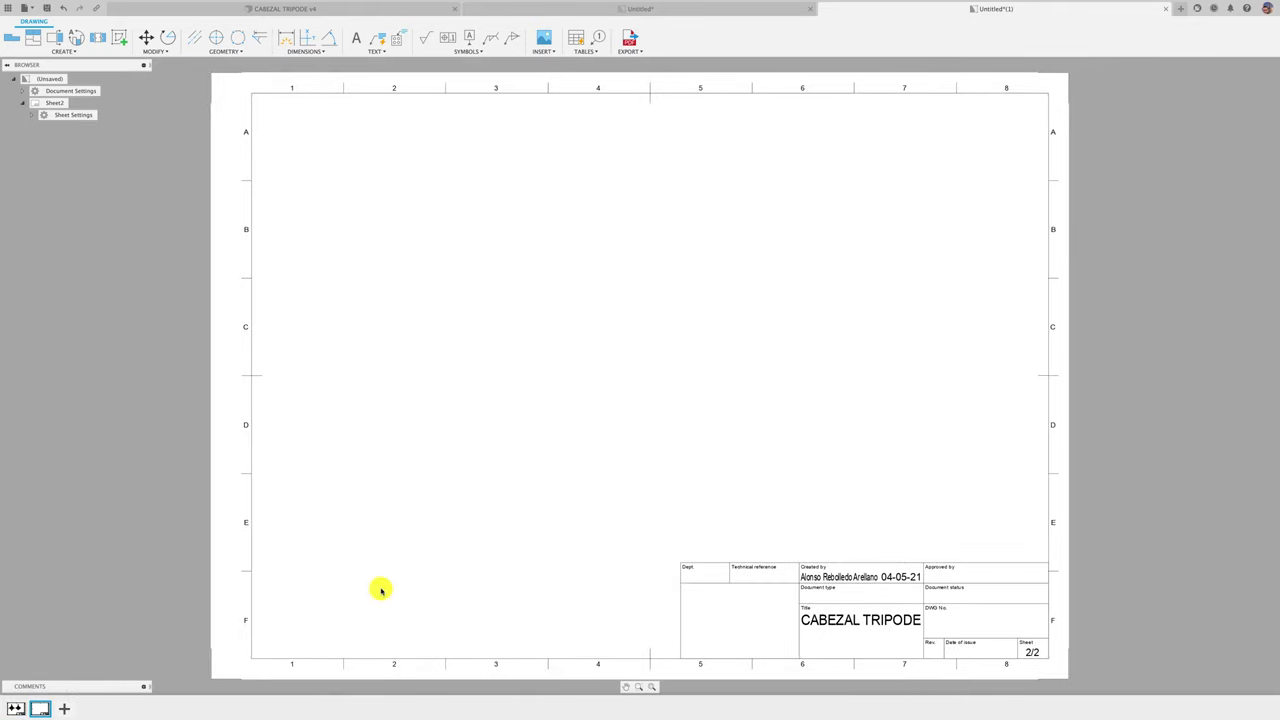
left_click(14, 38)
left_click(437, 268)
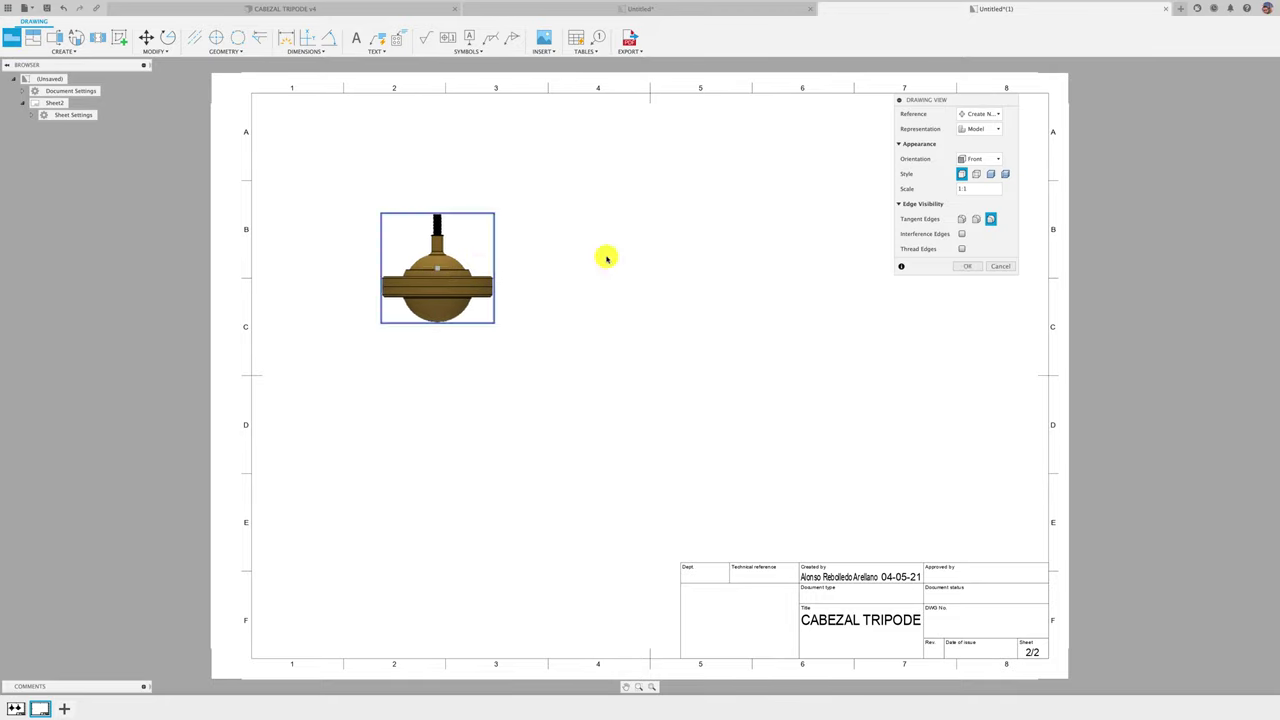
left_click(1004, 190)
left_click(982, 206)
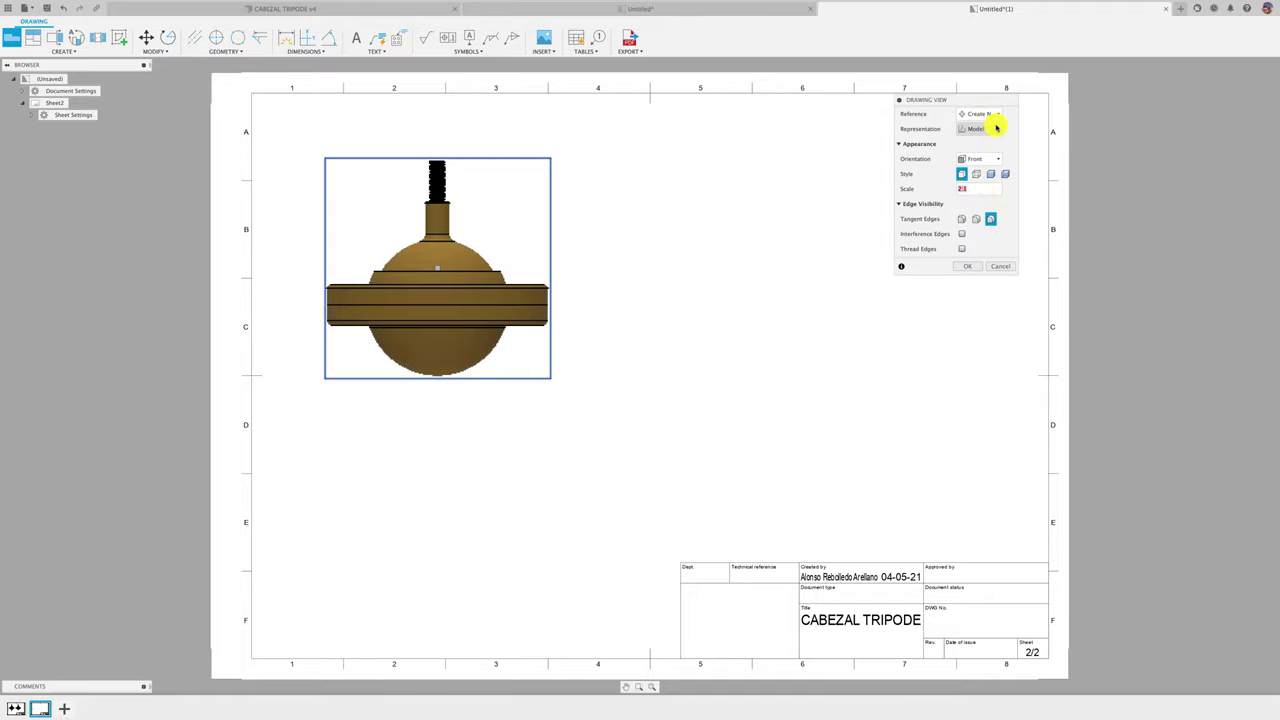
left_click(994, 160)
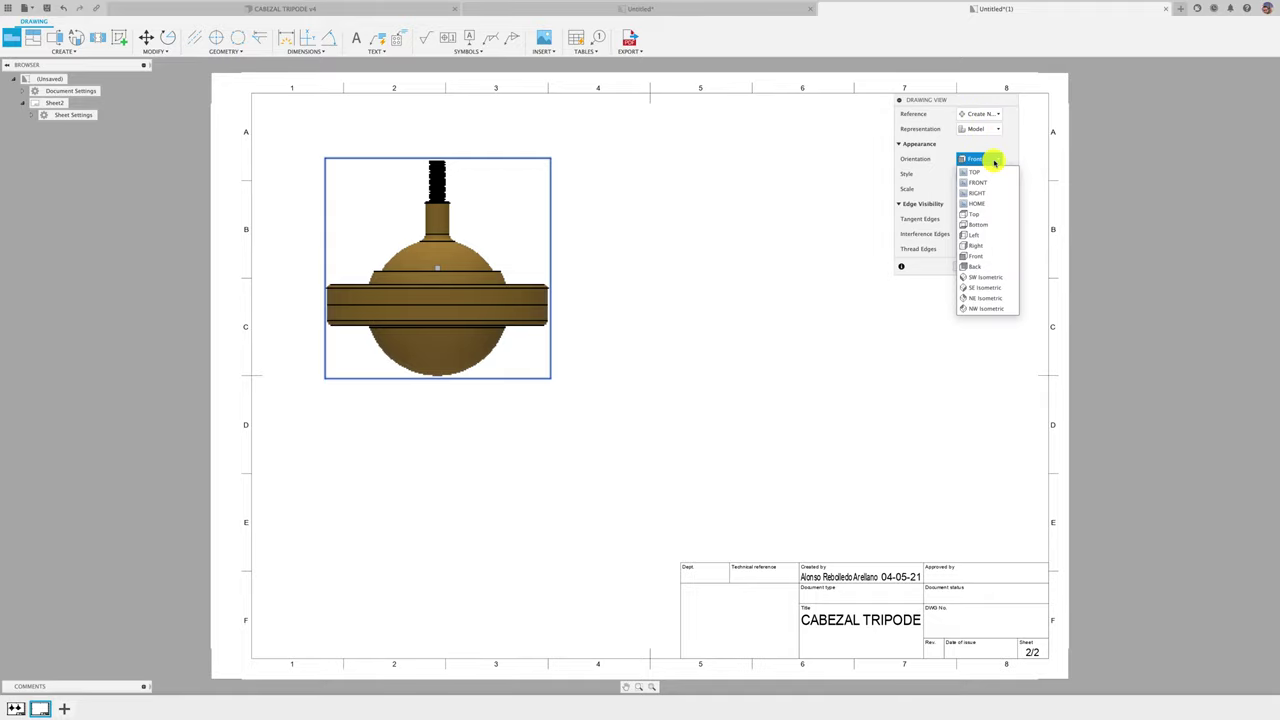
left_click(985, 172)
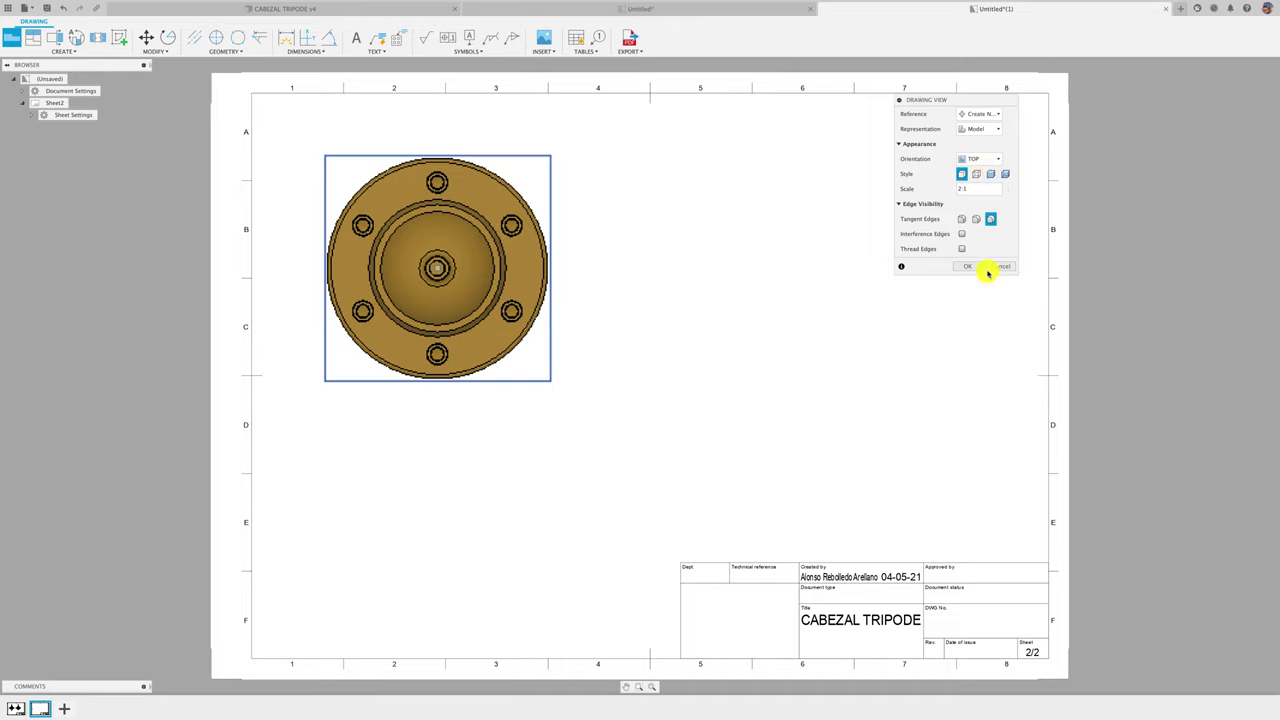
left_click(960, 218)
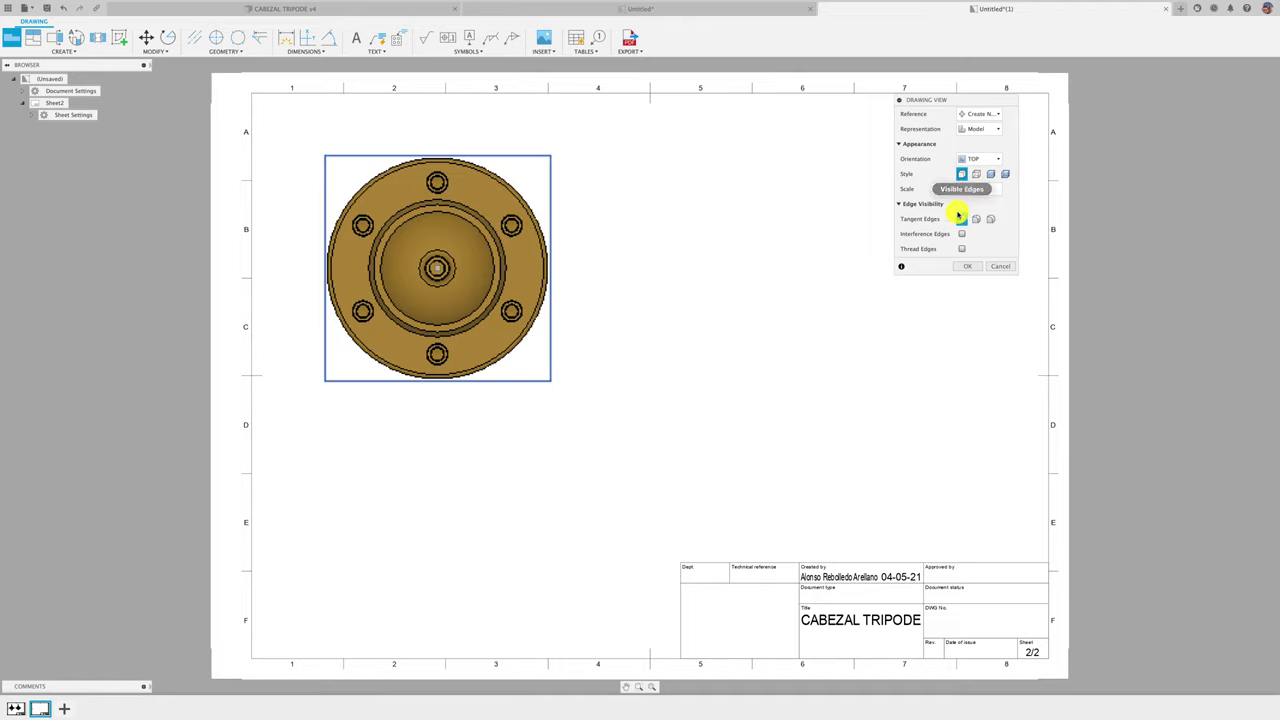
left_click(967, 266)
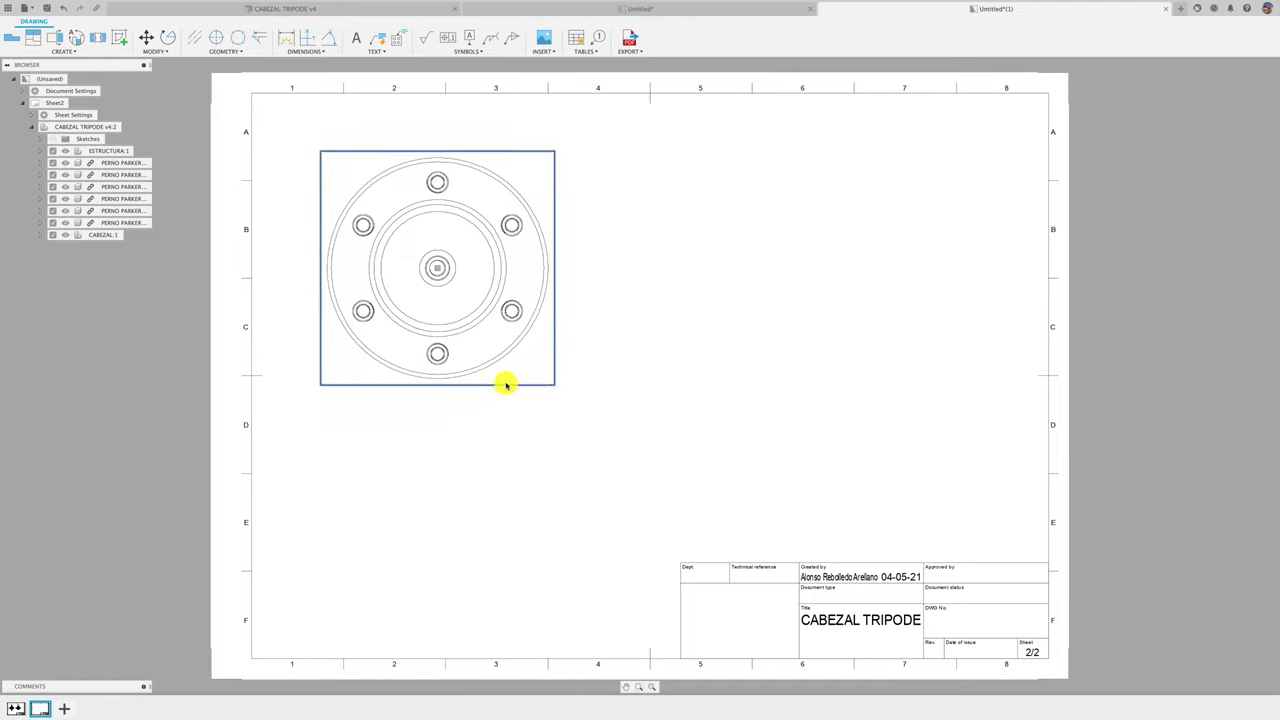
left_click_drag(437, 268, 449, 297)
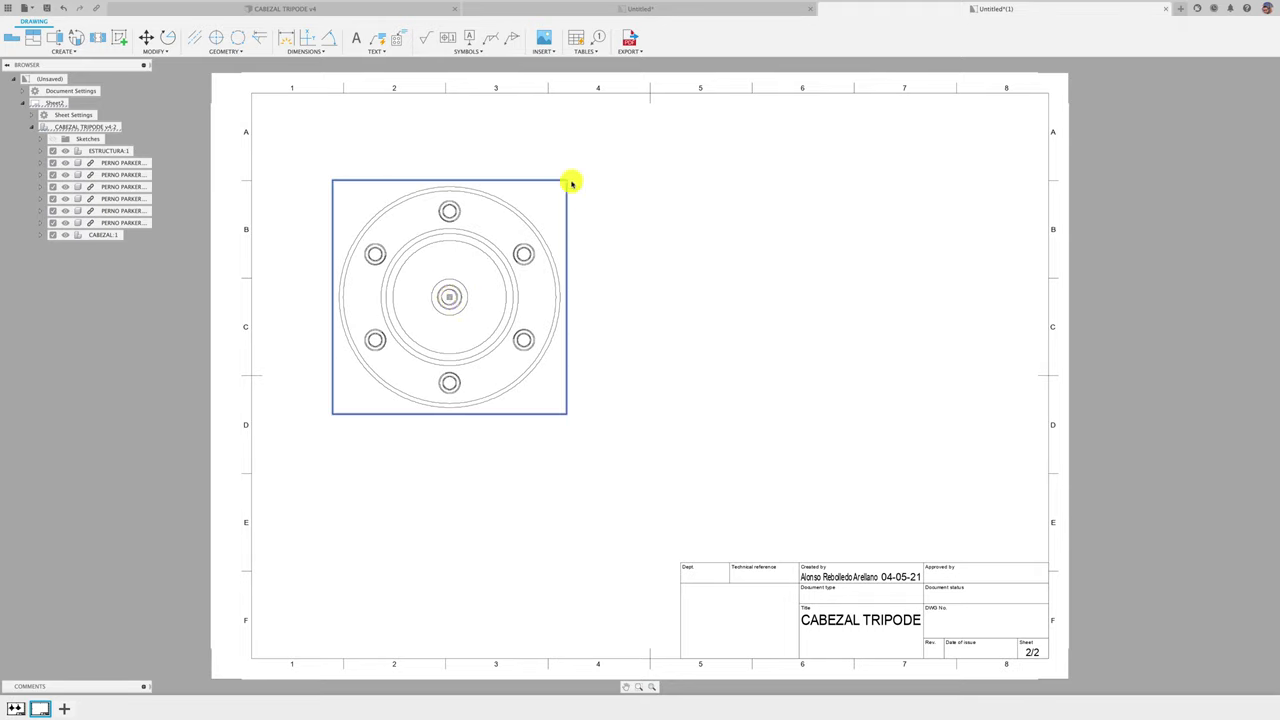
Add a centre mark to the flange circle of the top view.
left_click(216, 37)
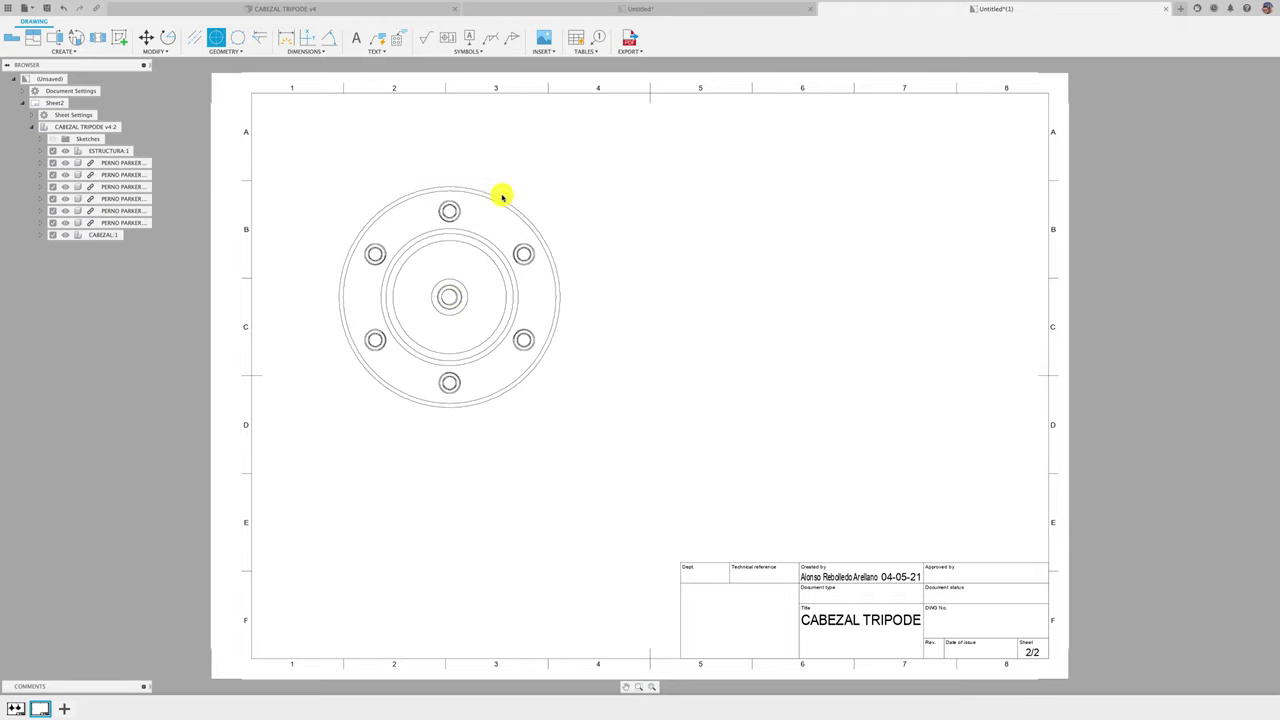
left_click(502, 199)
scroll(575, 214, "up", 1)
scroll(579, 217, "up", 1)
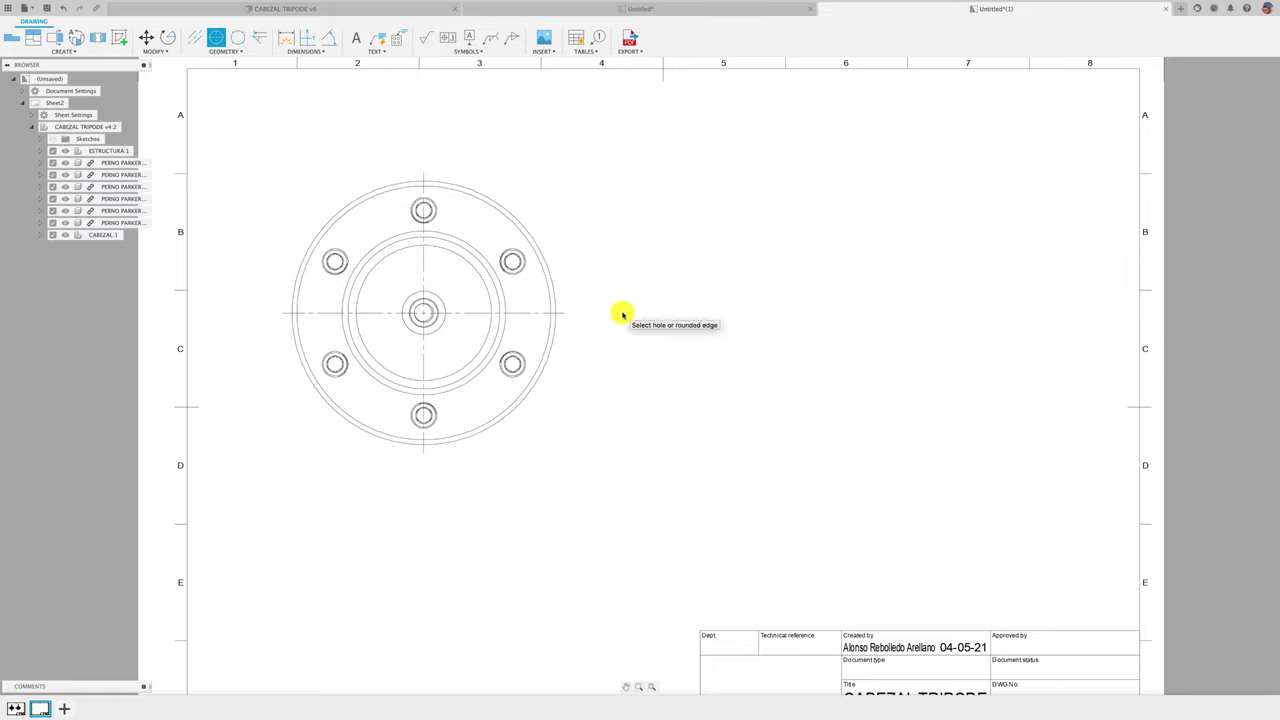
Draw section line B-B on the top view from below, through the flange centre, out to the right.
left_click(52, 38)
scroll(413, 452, "up", 1)
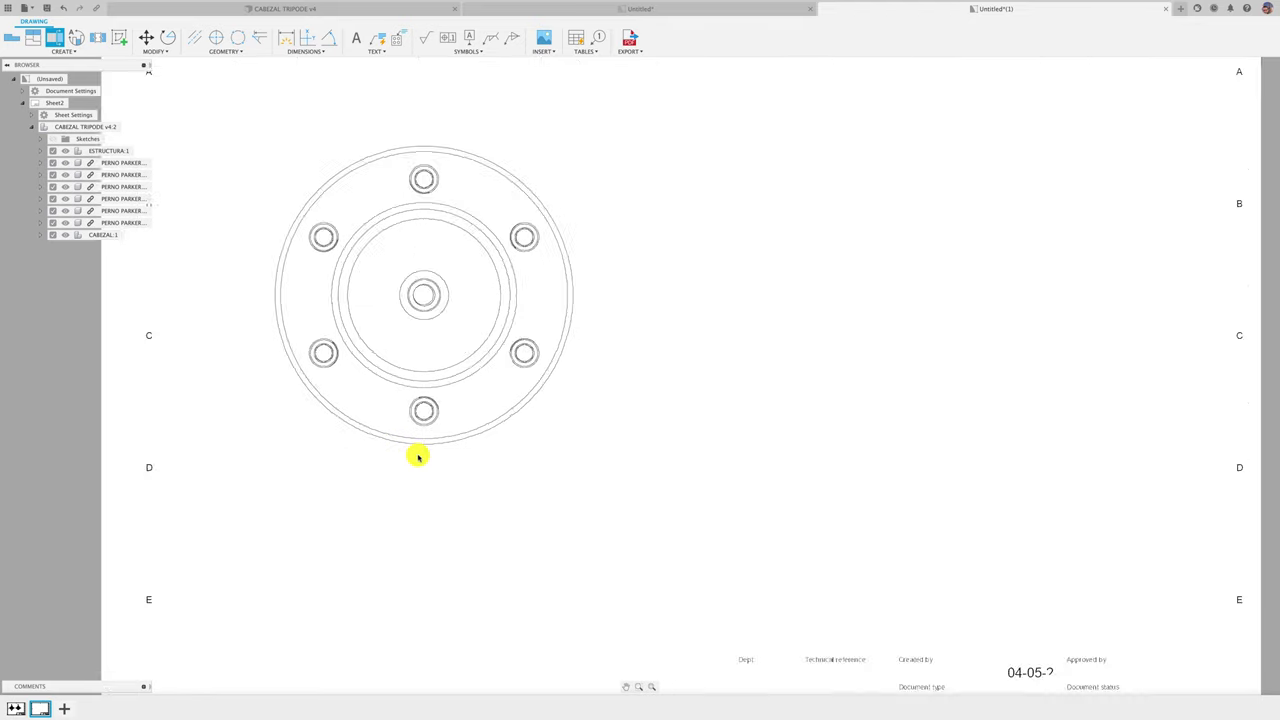
scroll(417, 451, "up", 3)
left_click(437, 459)
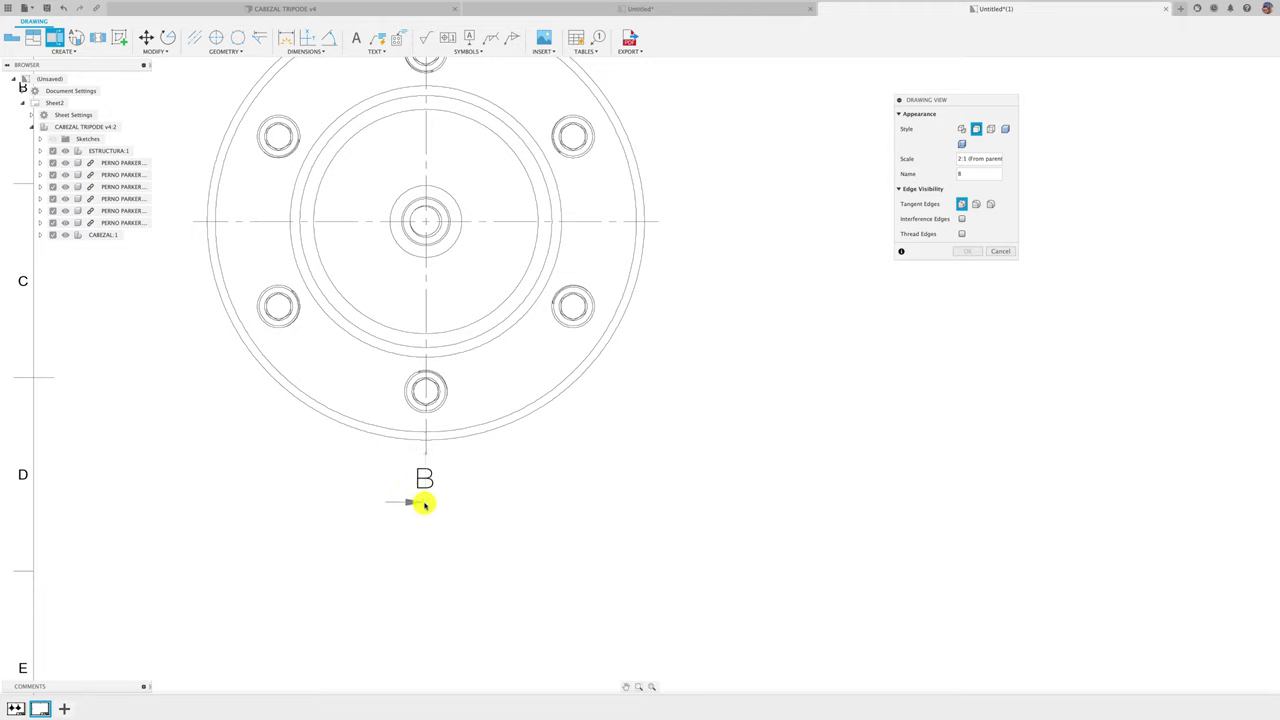
left_click(424, 503)
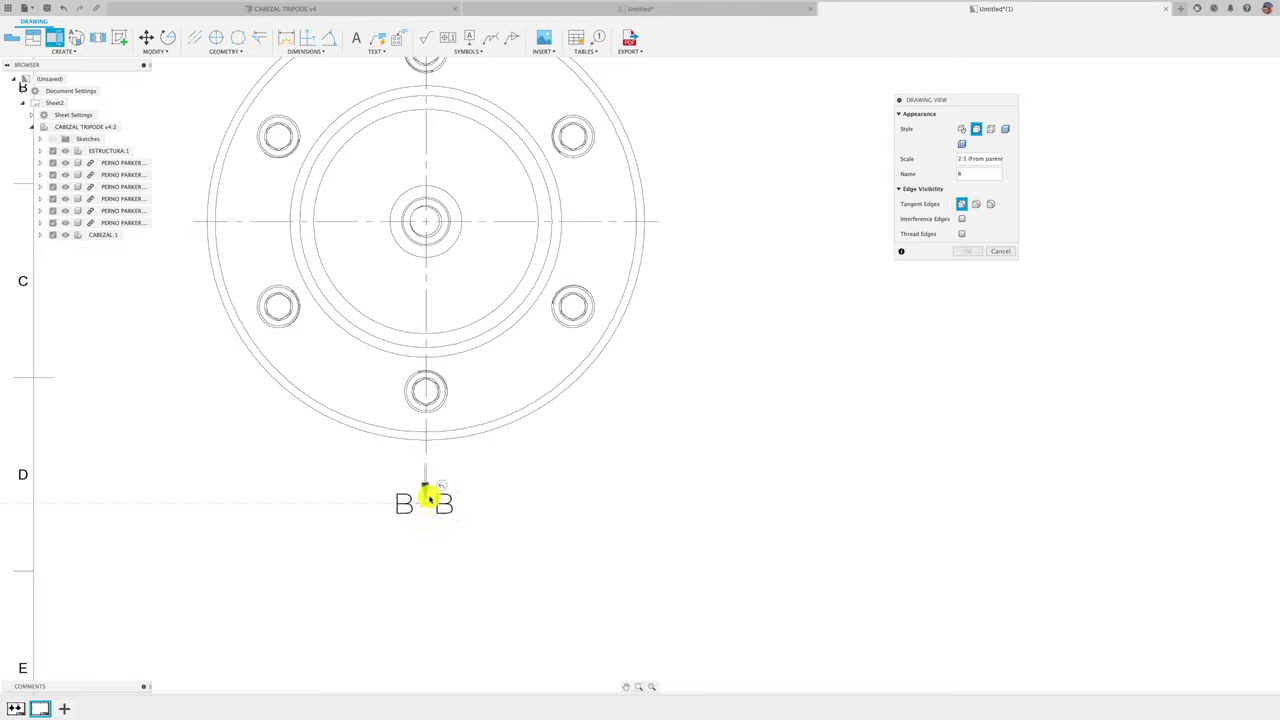
left_click(425, 222)
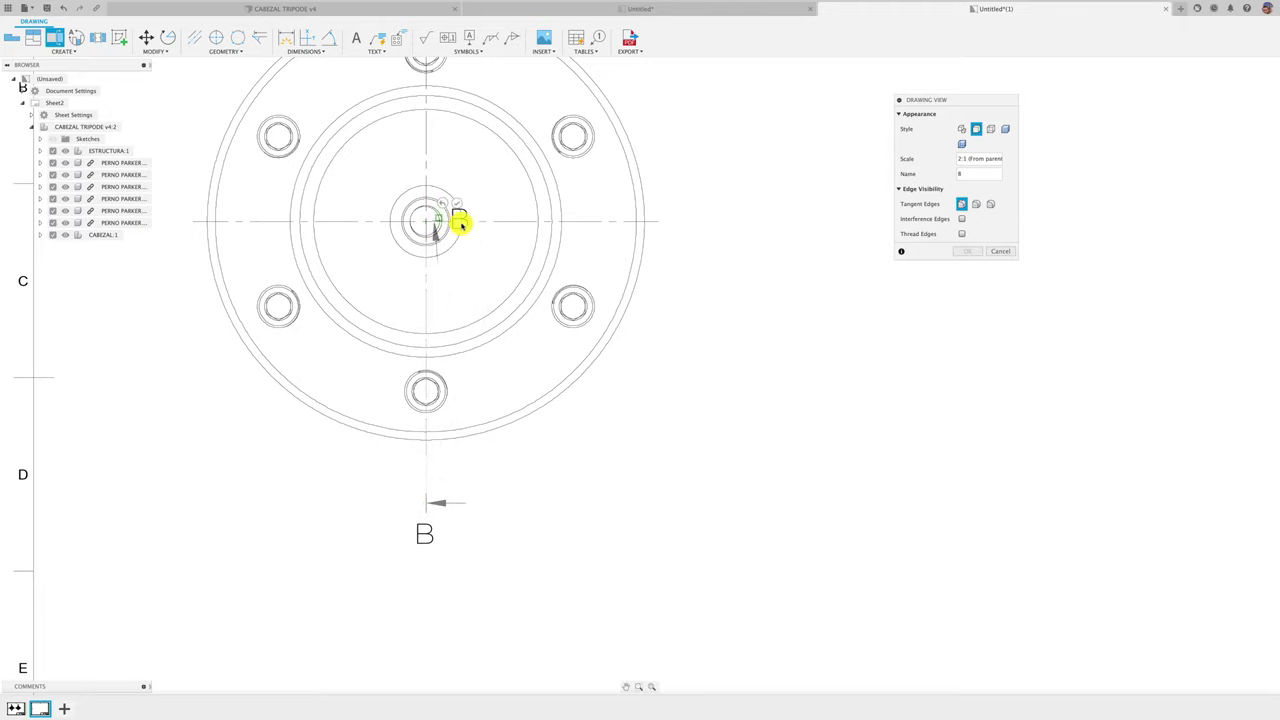
left_click(708, 220)
left_click(739, 202)
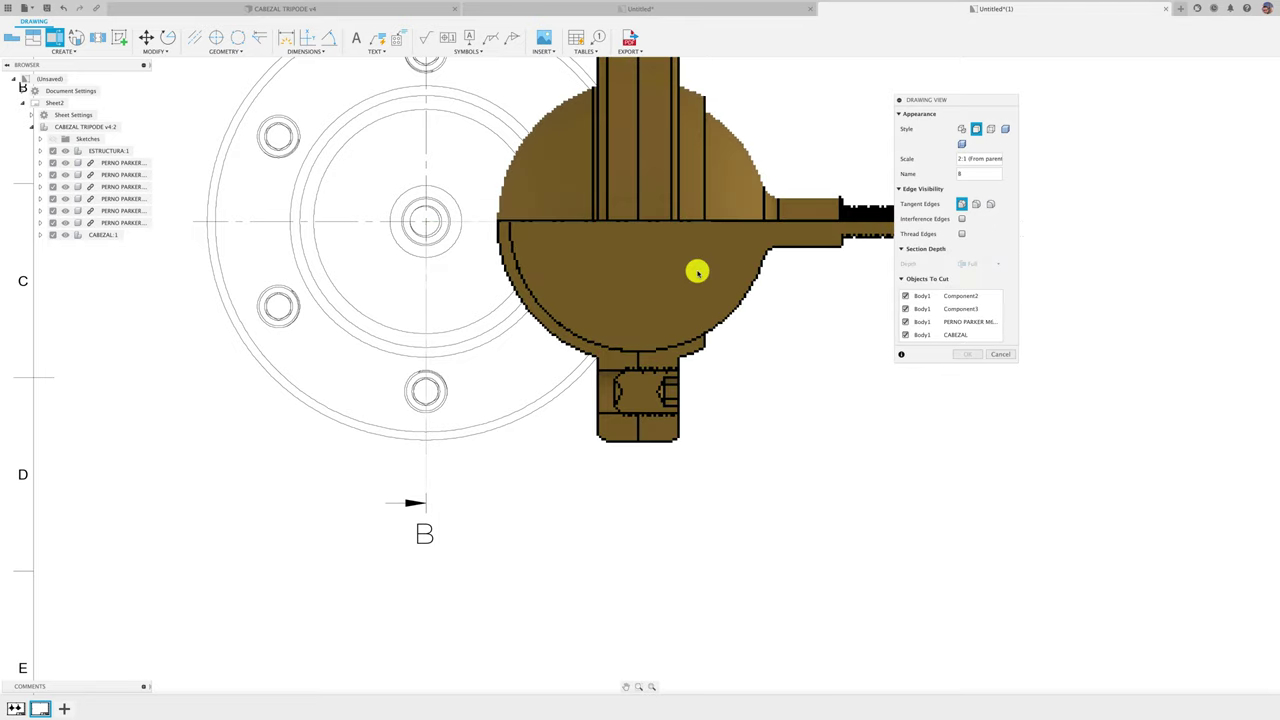
Place the hatched 2:1 section B-B to the right of the top view.
scroll(676, 279, "down", 2)
scroll(694, 294, "down", 1)
scroll(600, 317, "down", 1)
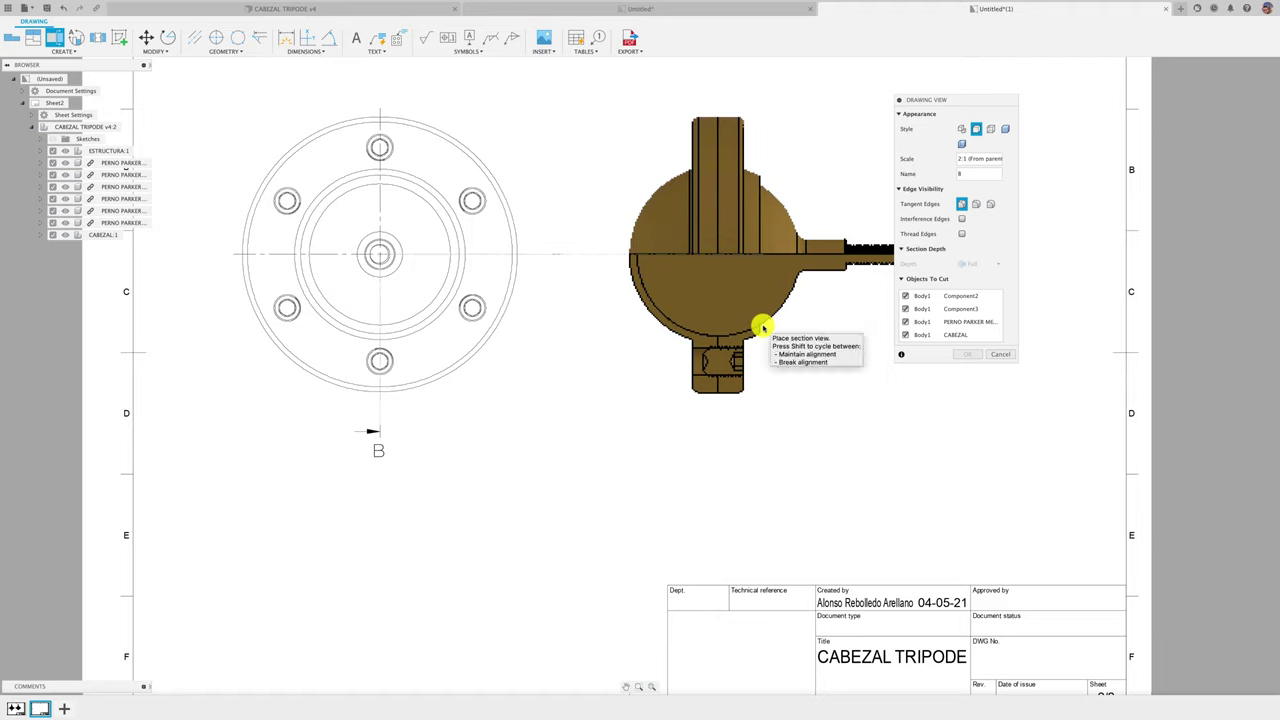
left_click(762, 327)
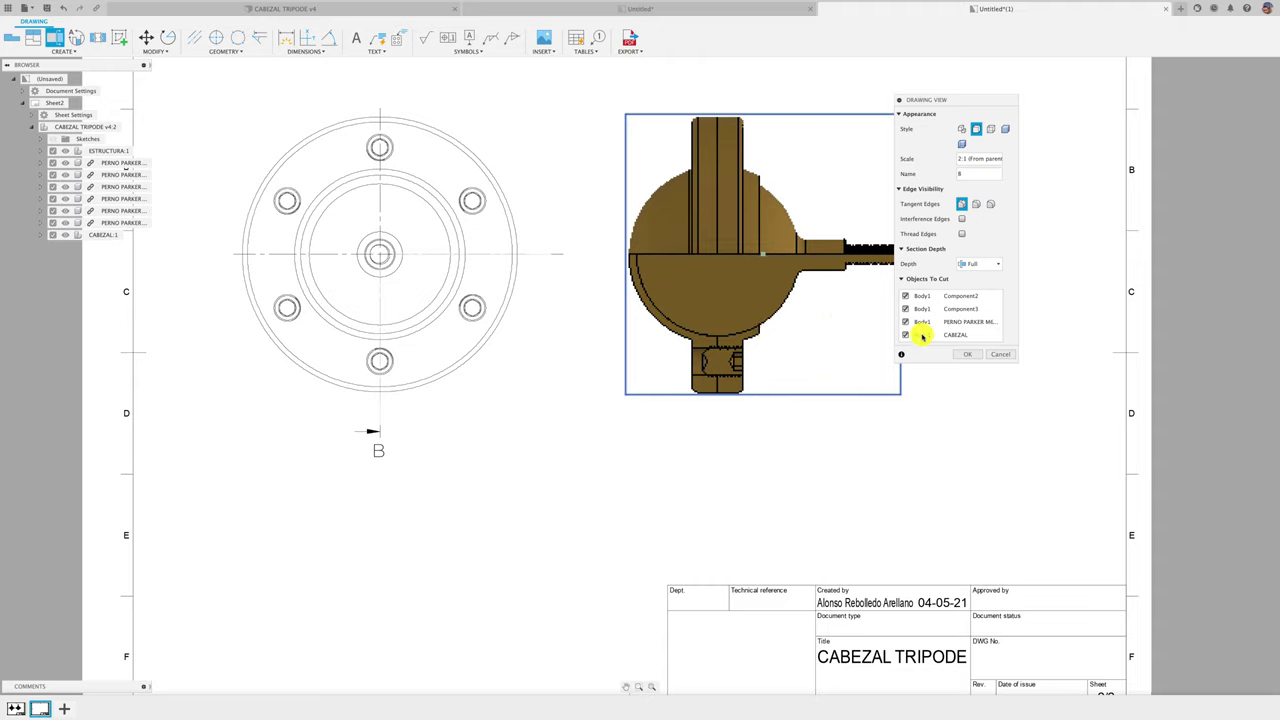
left_click(967, 357)
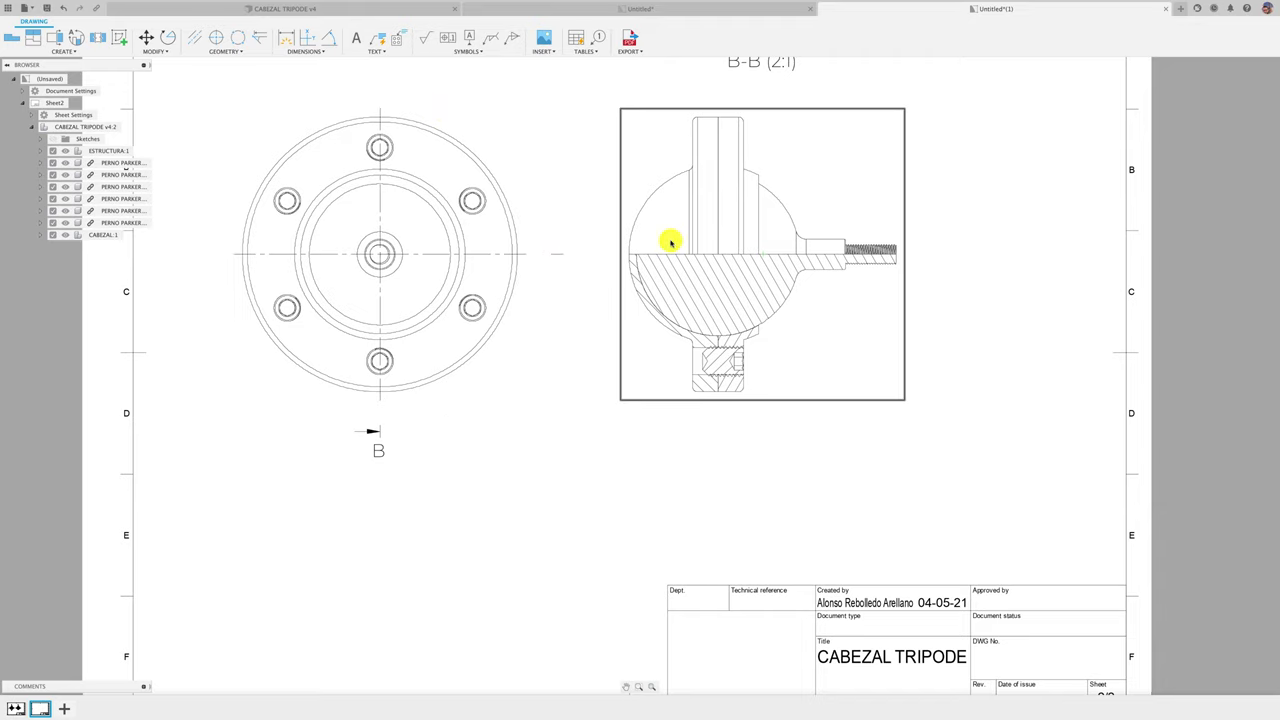
scroll(686, 477, "down", 3)
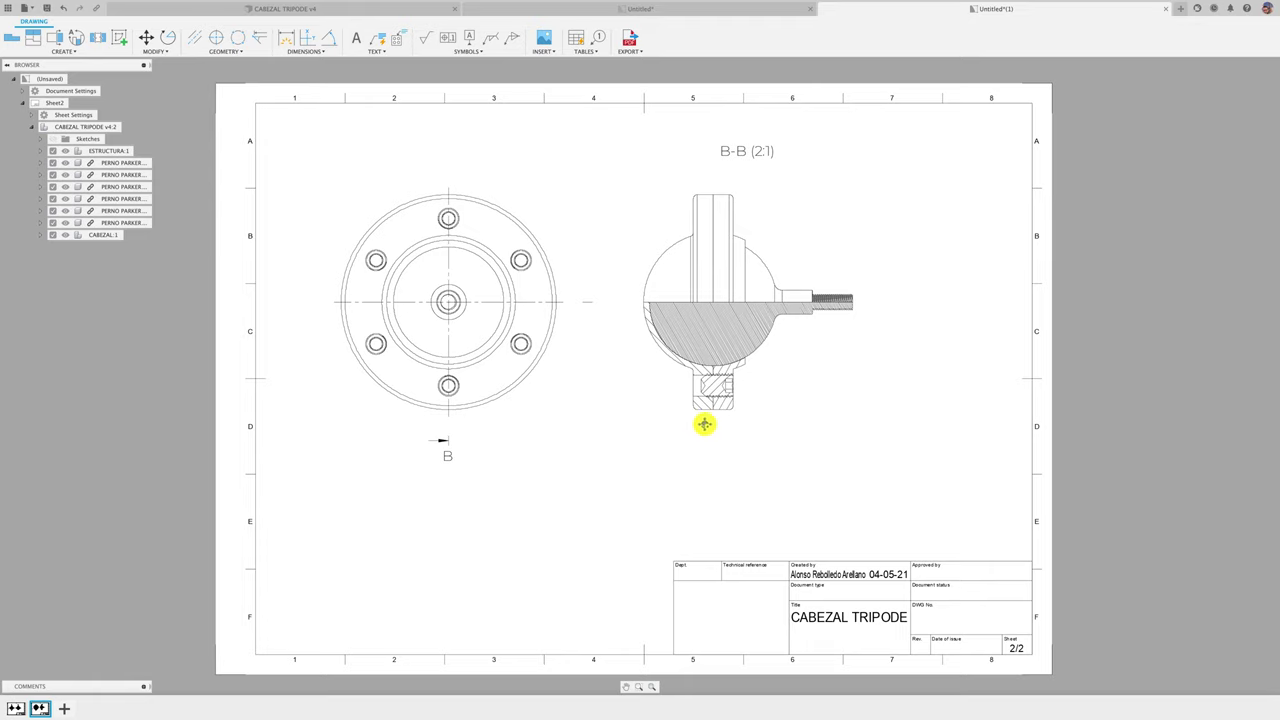
Project a sectioned isometric view from B-B and move it to the lower right of sheet 2.
middle_click_drag(703, 423, 714, 409)
left_click(737, 391)
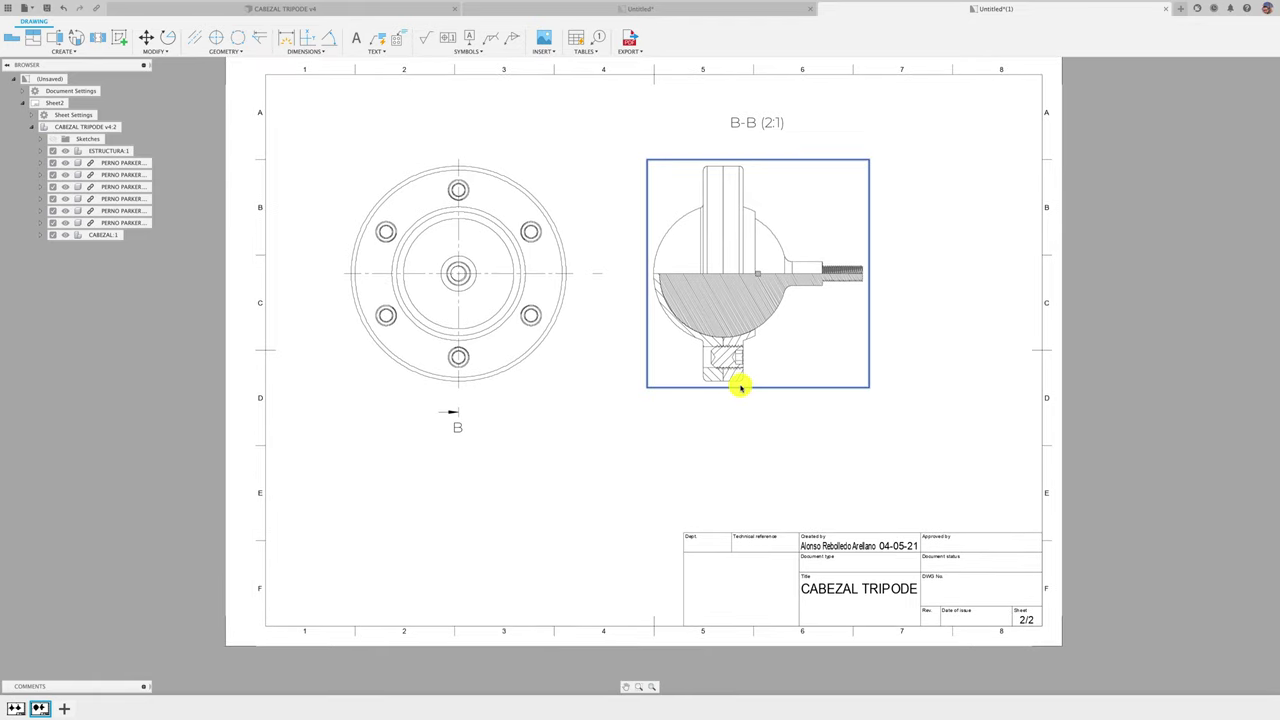
left_click(33, 37)
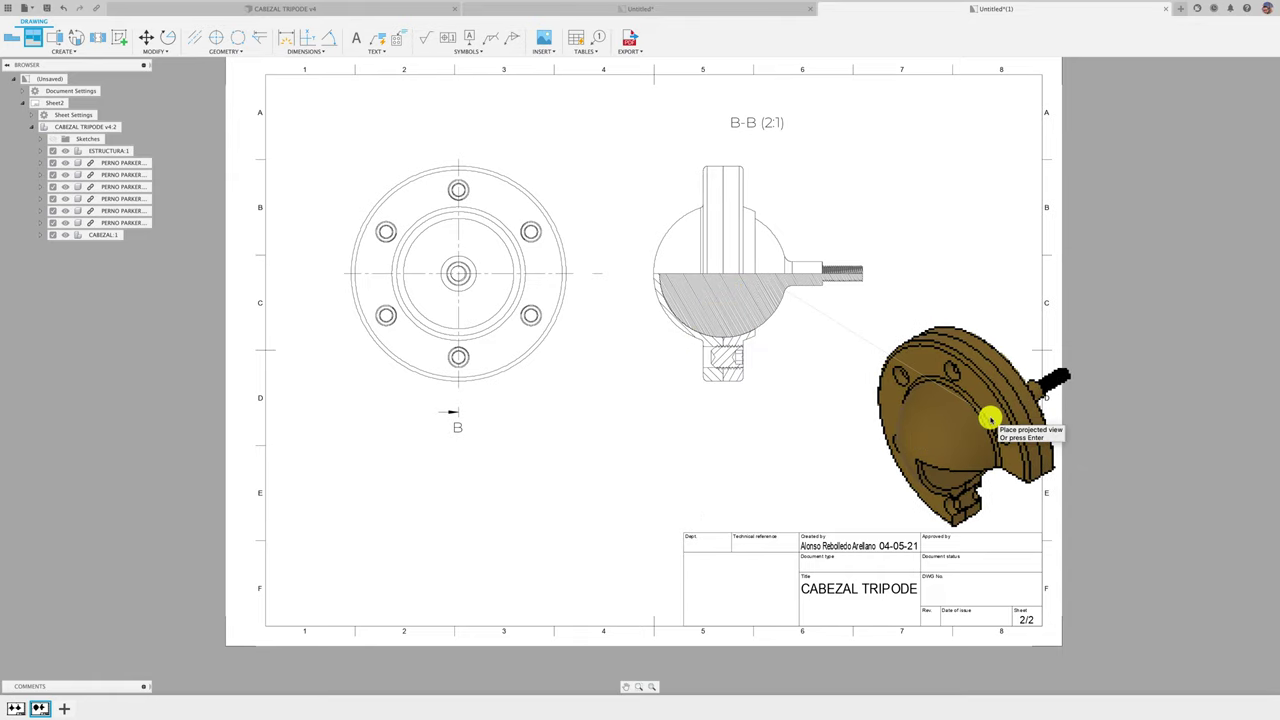
middle_click_drag(571, 107, 594, 237)
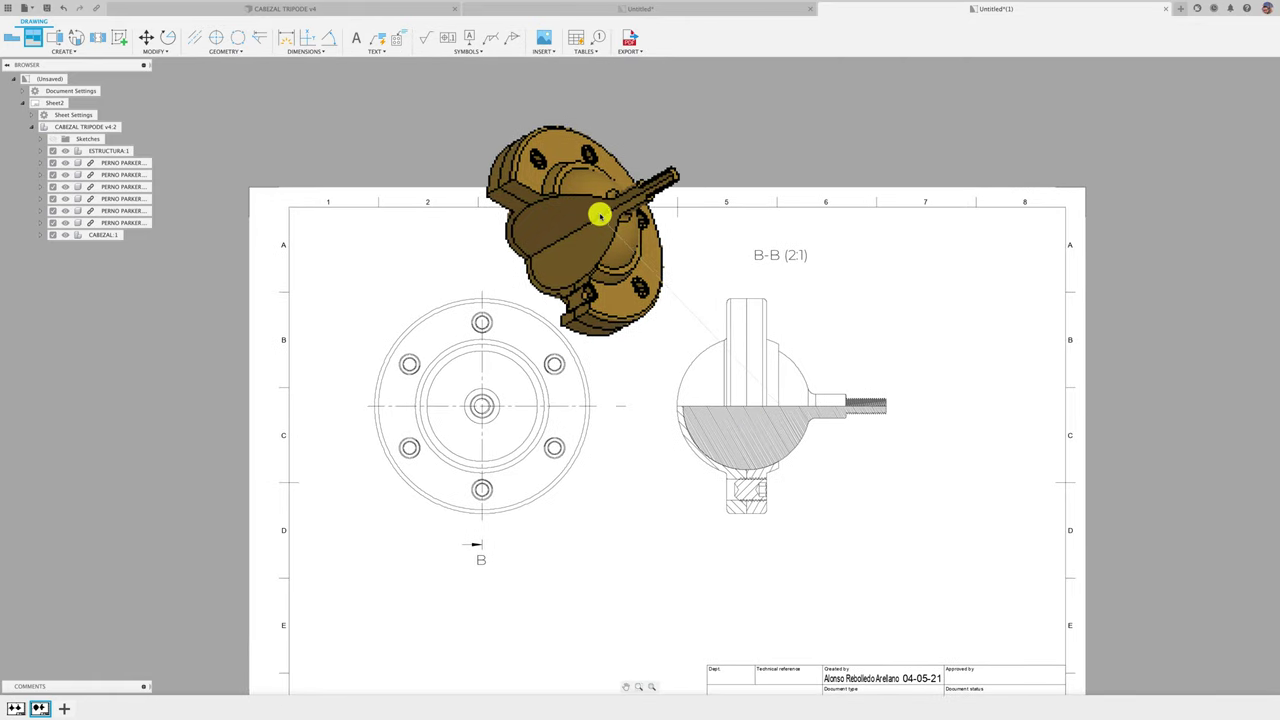
left_click(634, 166)
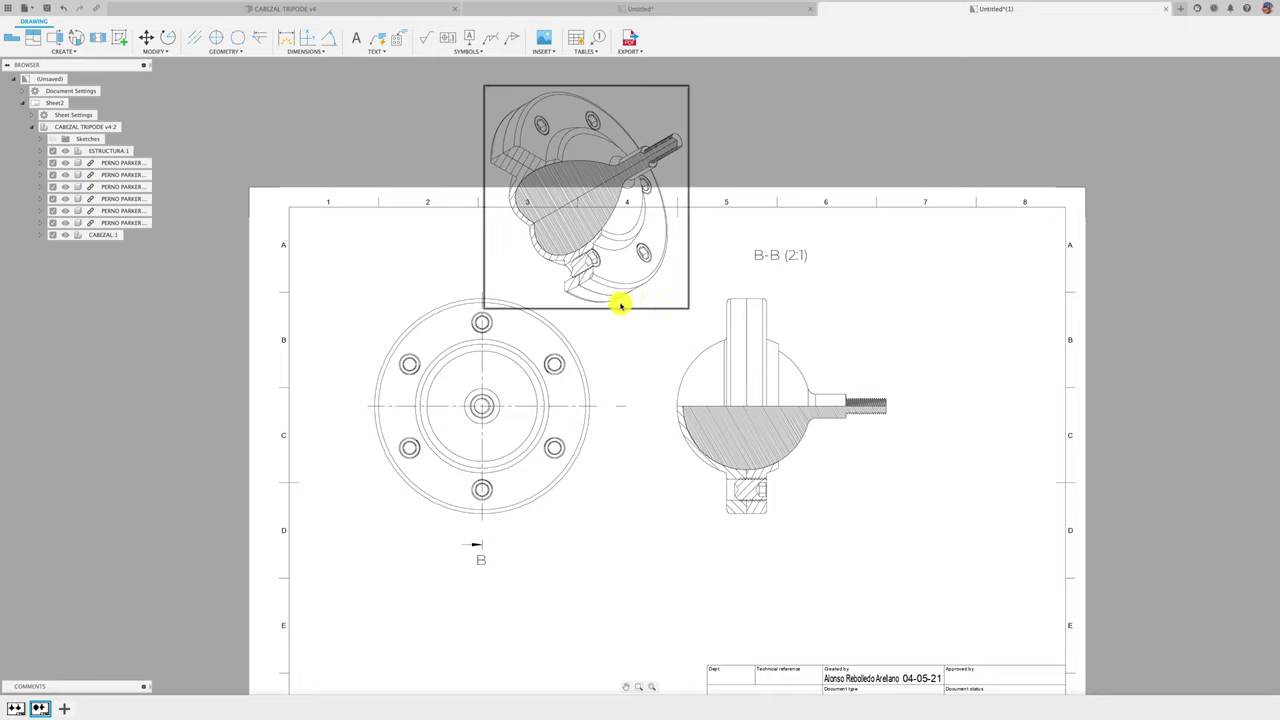
left_click_drag(586, 197, 965, 507)
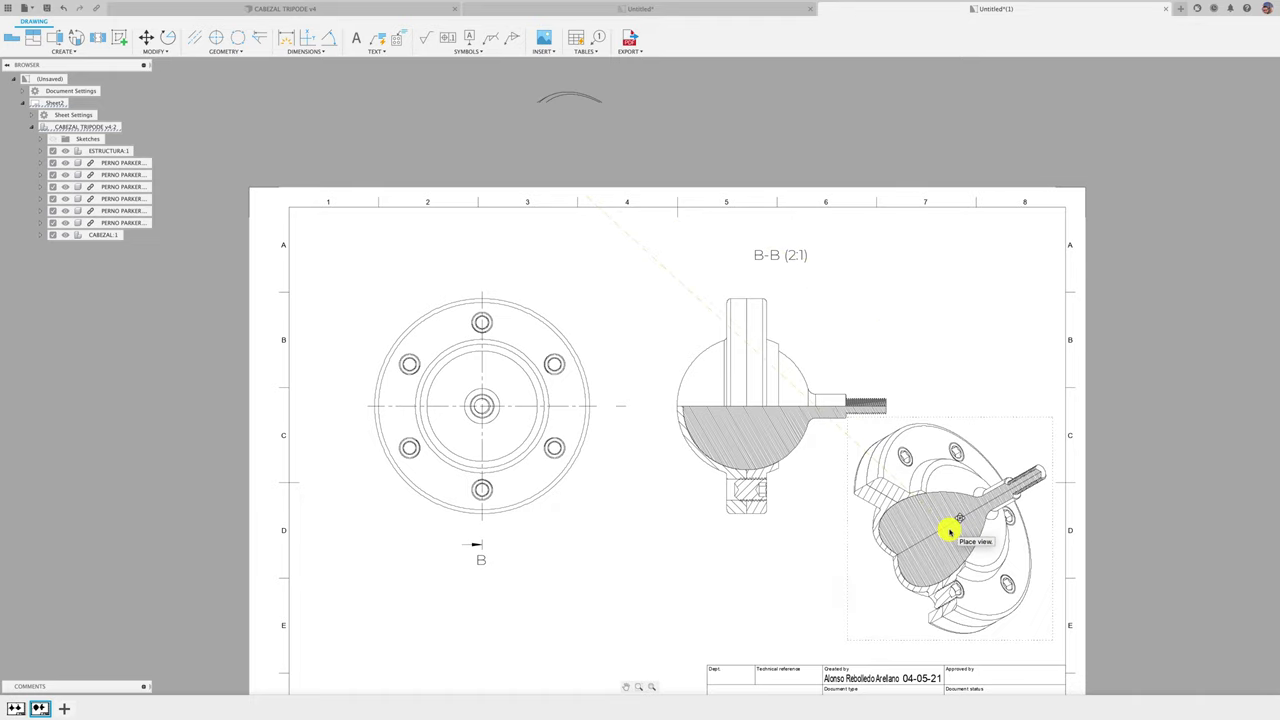
left_click_drag(965, 507, 940, 531)
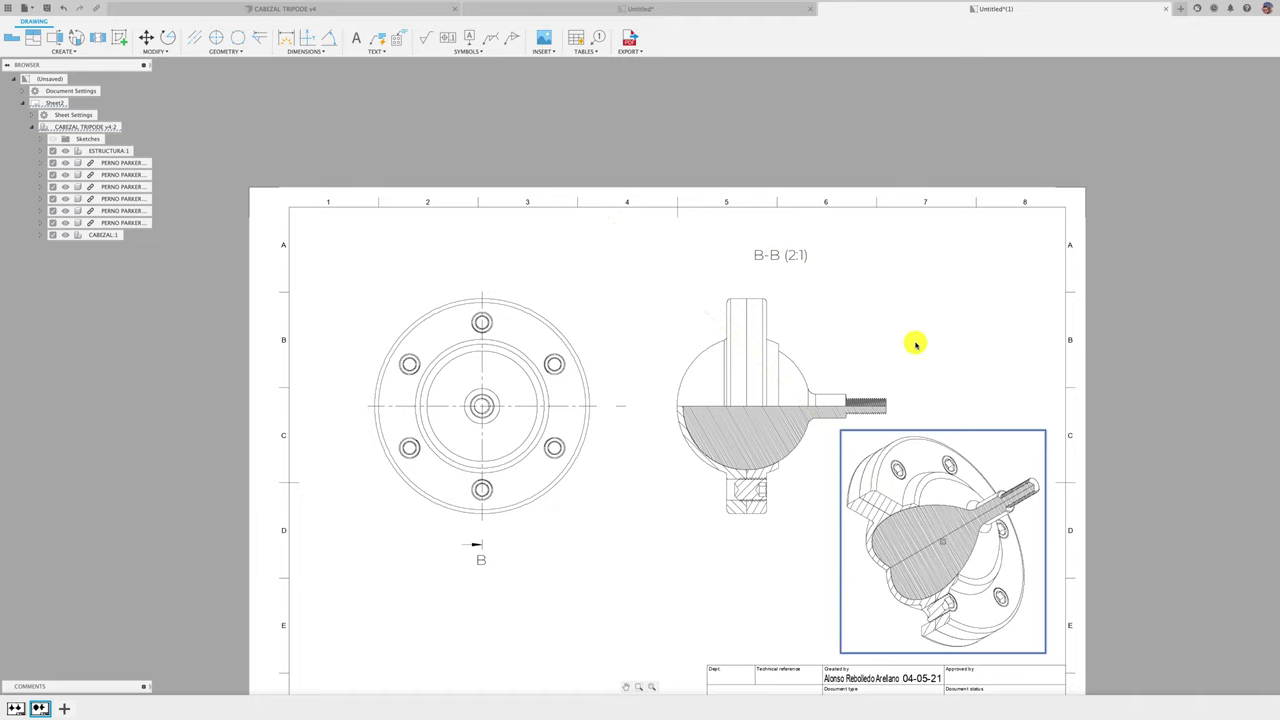
Pan to show the whole sheet with its title block and add a blank third sheet.
middle_click_drag(914, 340, 855, 253)
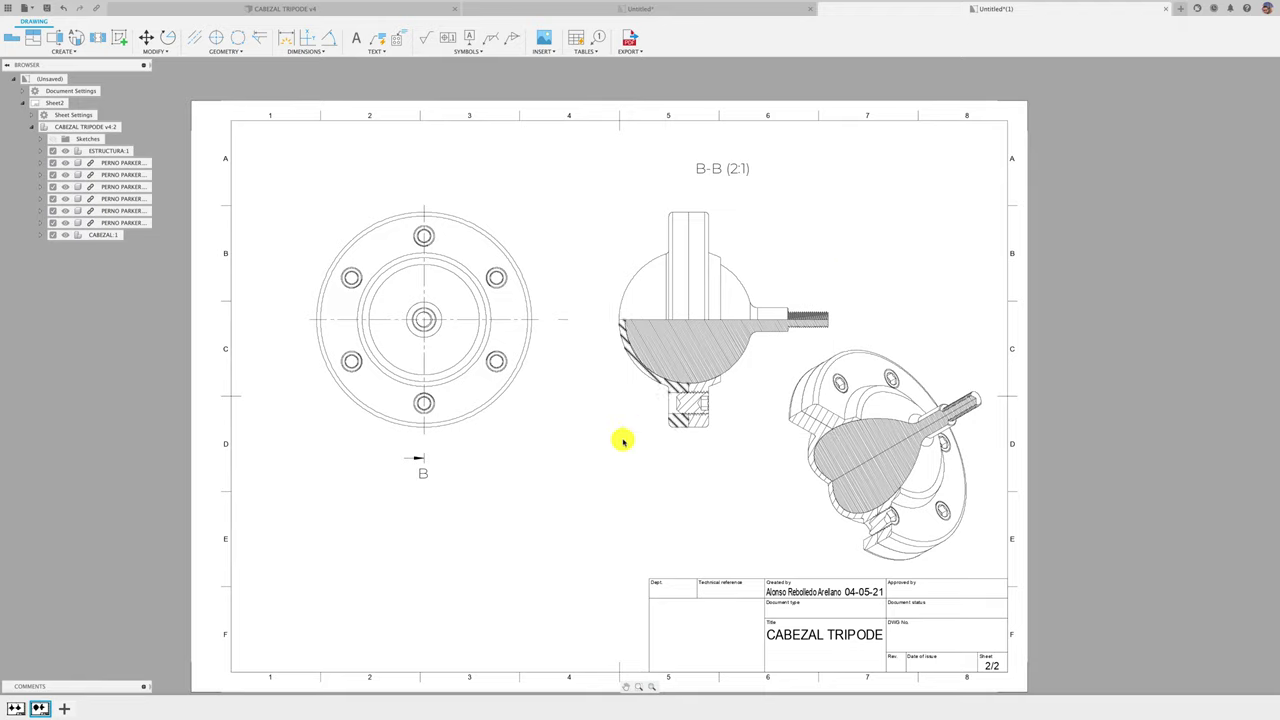
middle_click_drag(610, 438, 646, 371)
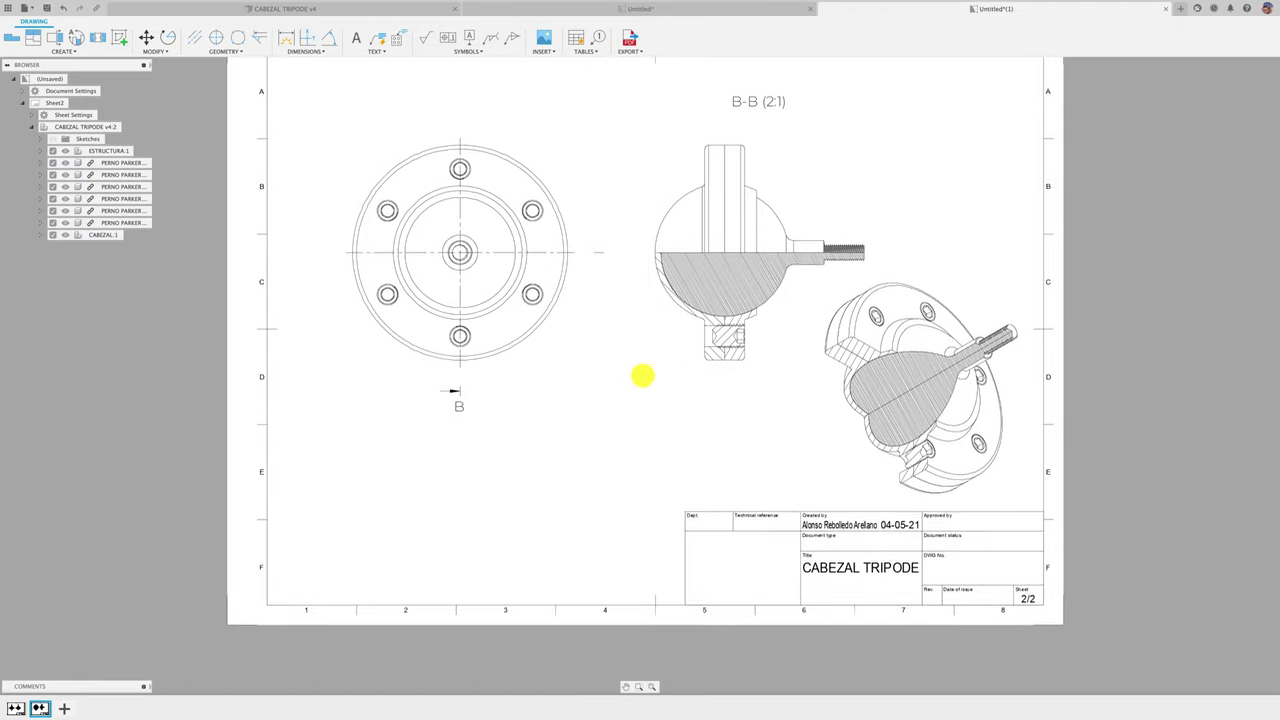
left_click(65, 706)
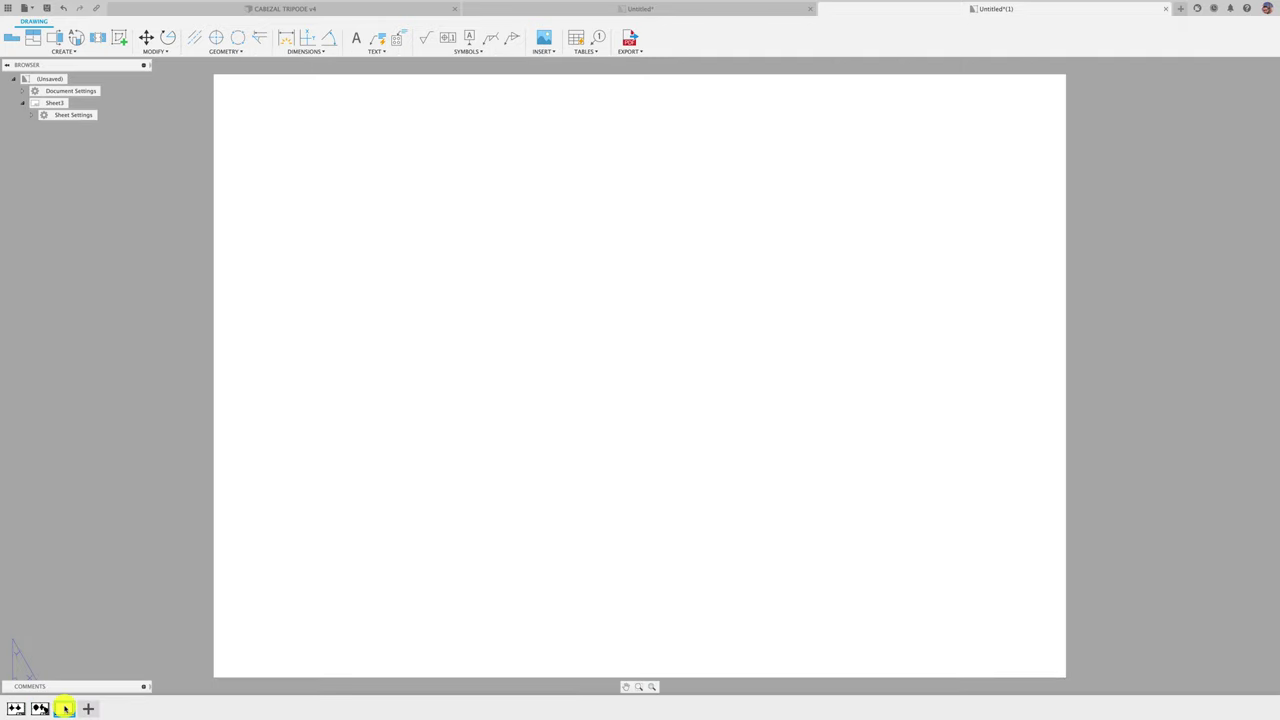
Place a 2:1 front base view on the left of sheet 3 and select it for sectioning.
left_click(14, 36)
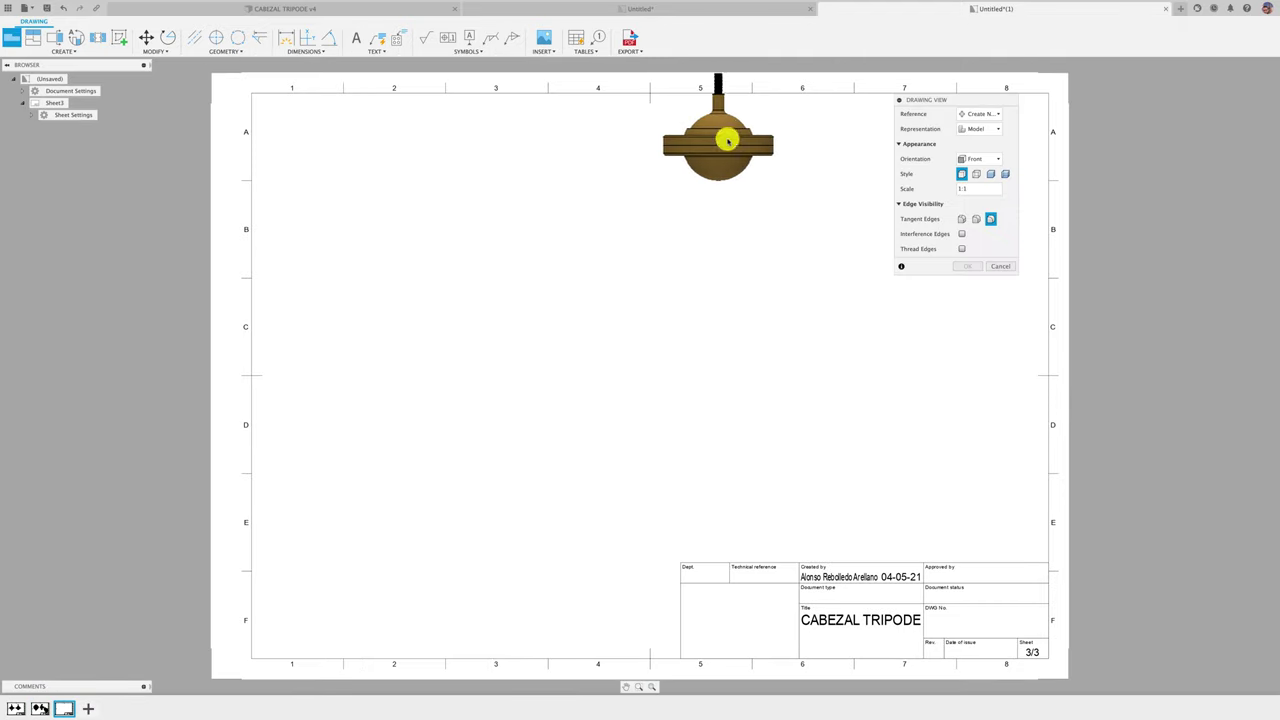
left_click(1005, 189)
left_click(987, 205)
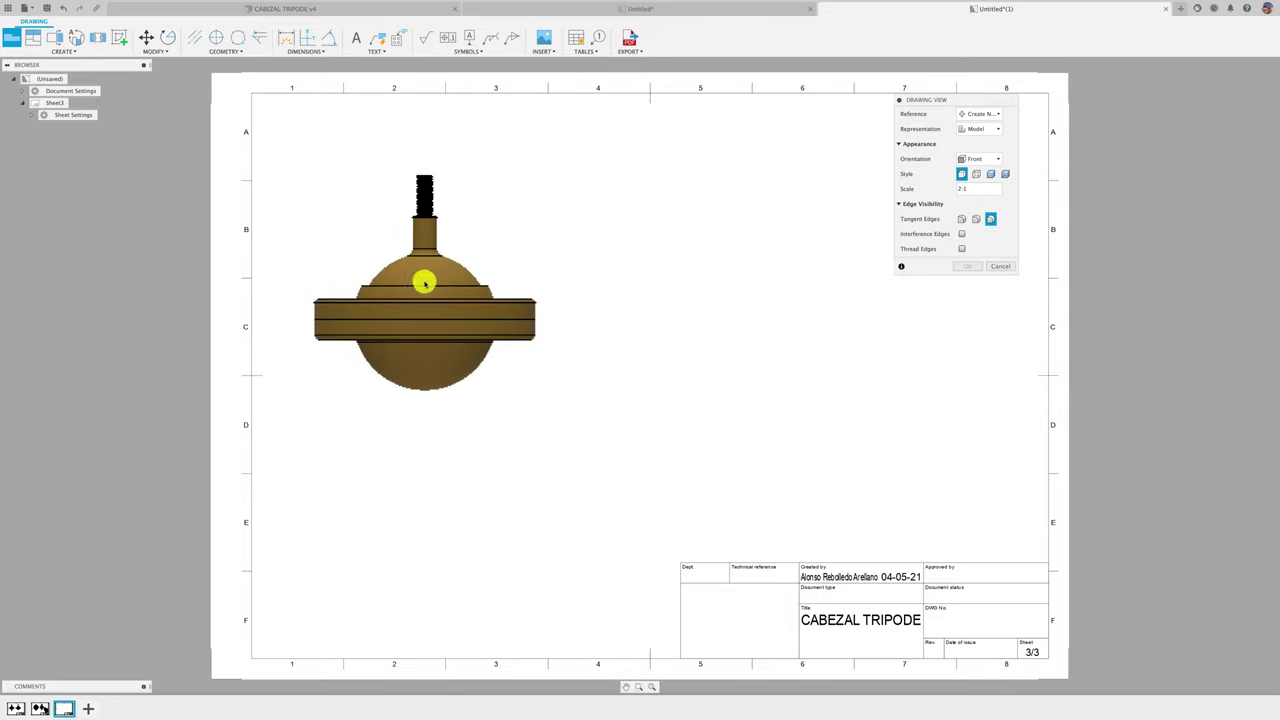
left_click(452, 332)
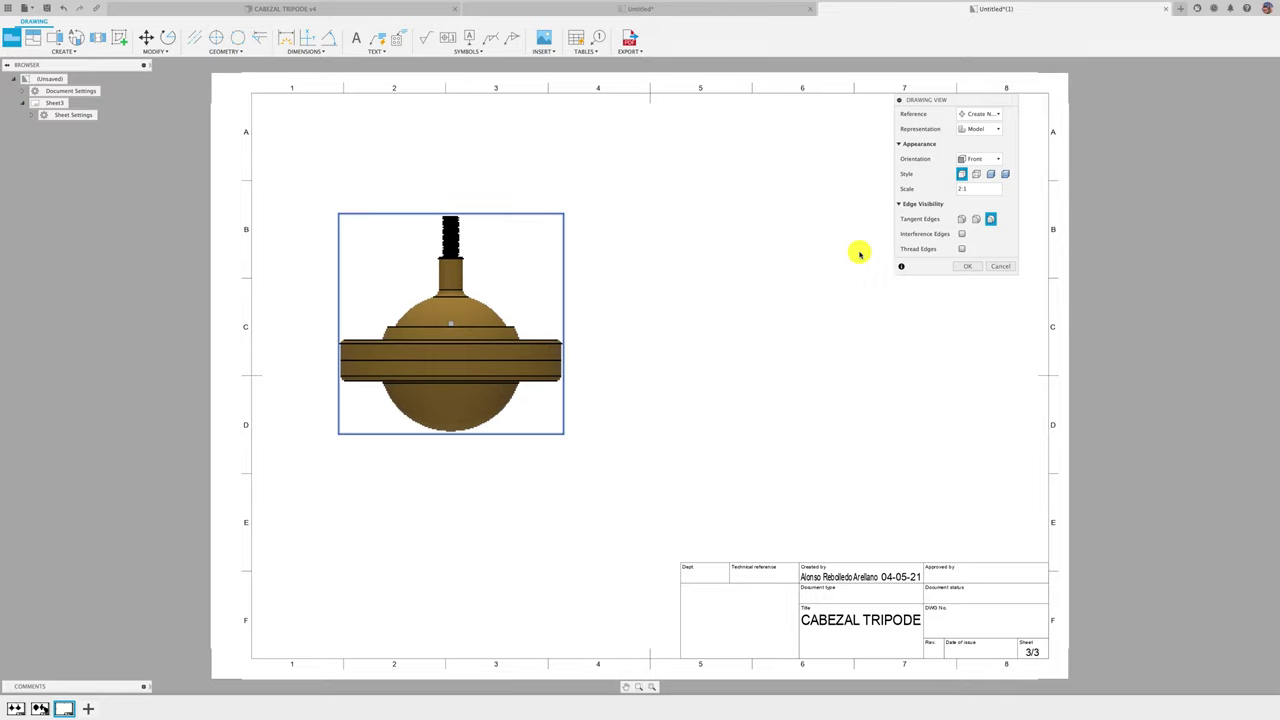
left_click(968, 266)
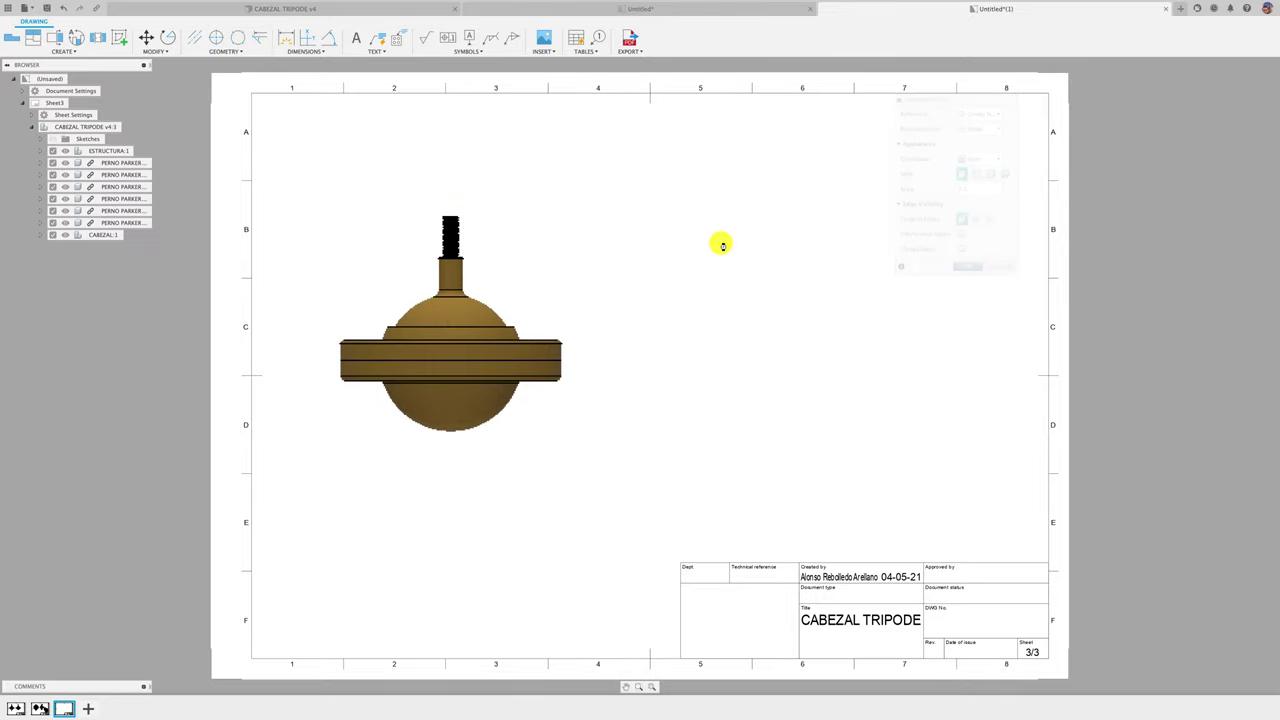
left_click(458, 210)
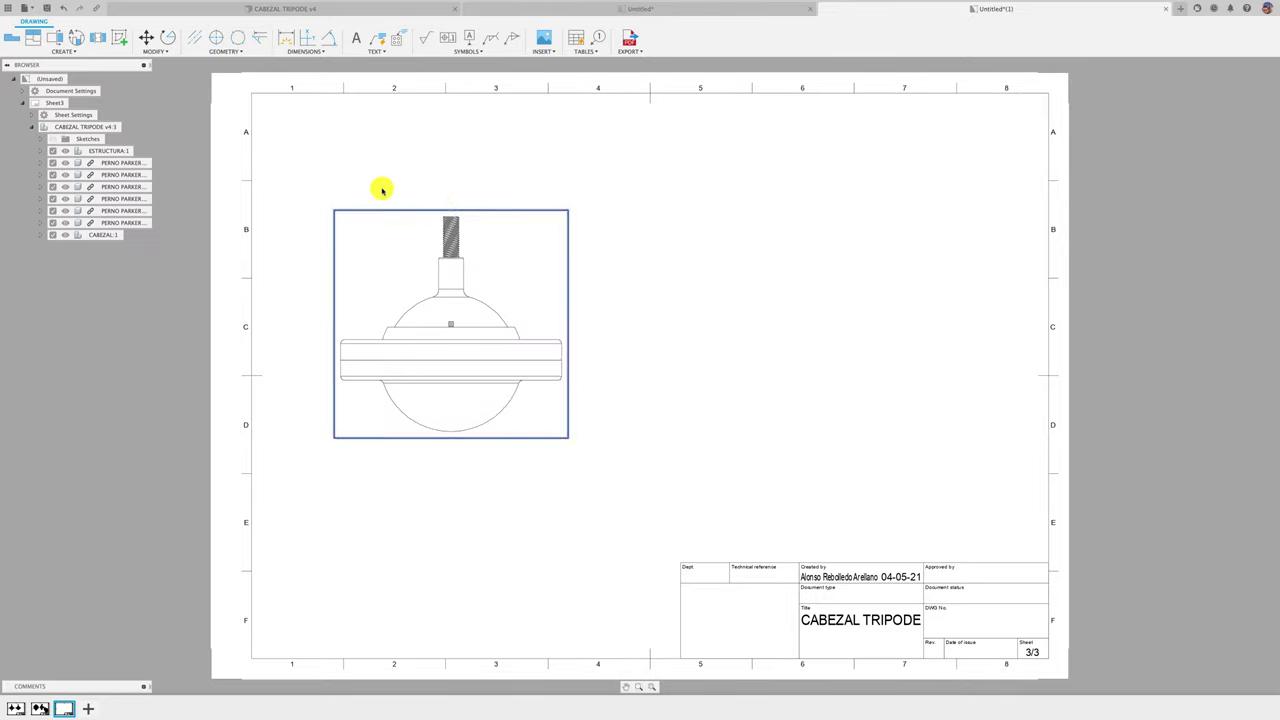
left_click(55, 37)
Cut a vertical Slice-depth section C-C through the front view and place it to the right.
scroll(420, 403, "up", 2)
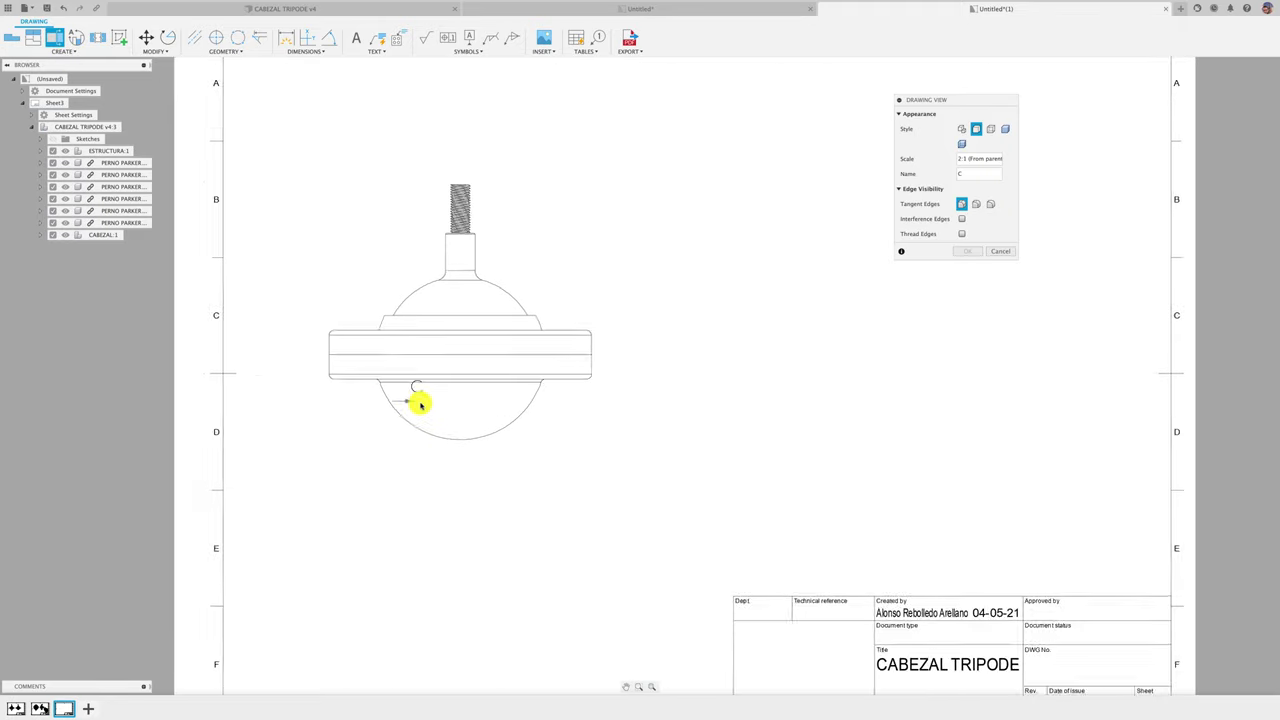
scroll(460, 447, "up", 2)
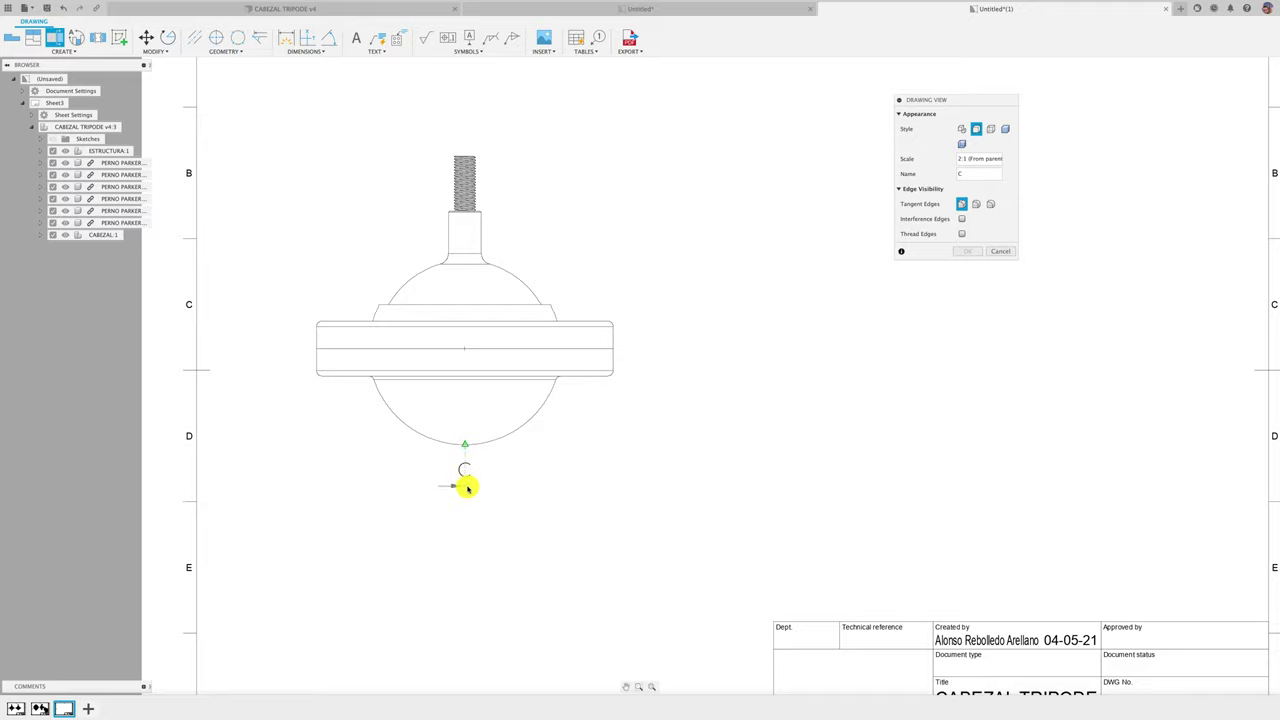
left_click(466, 487)
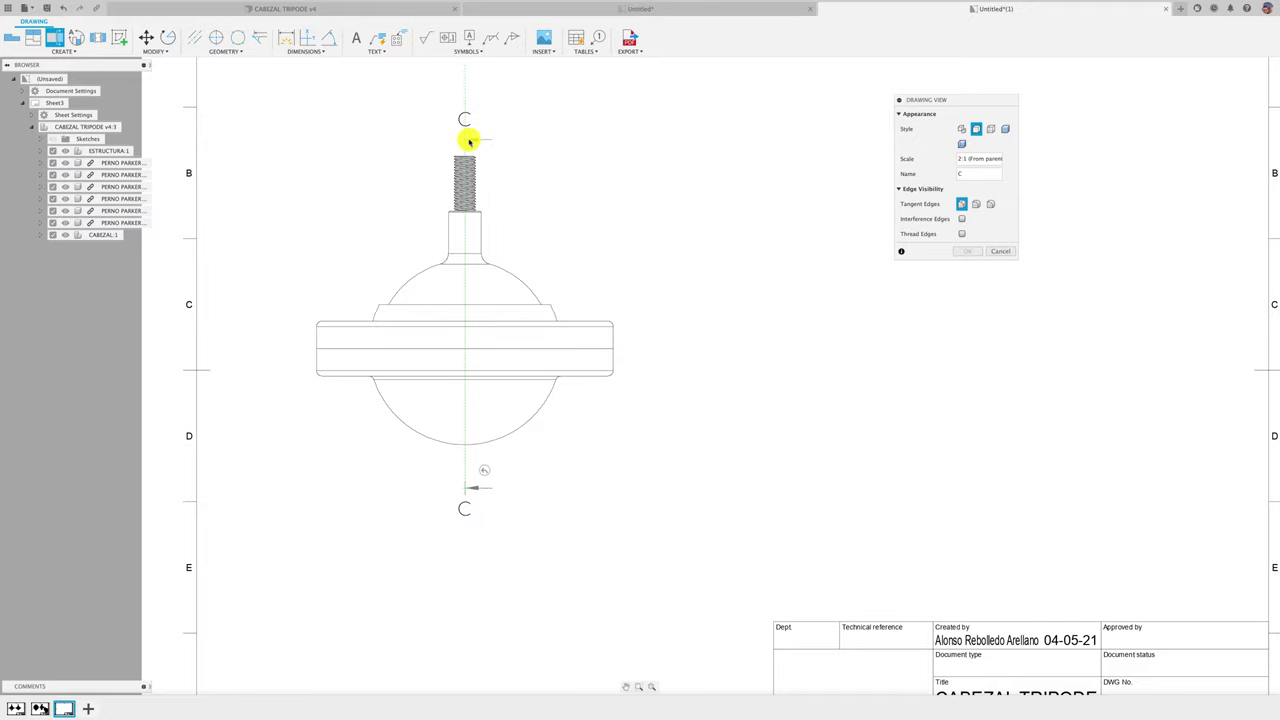
left_click(463, 294)
key("Return")
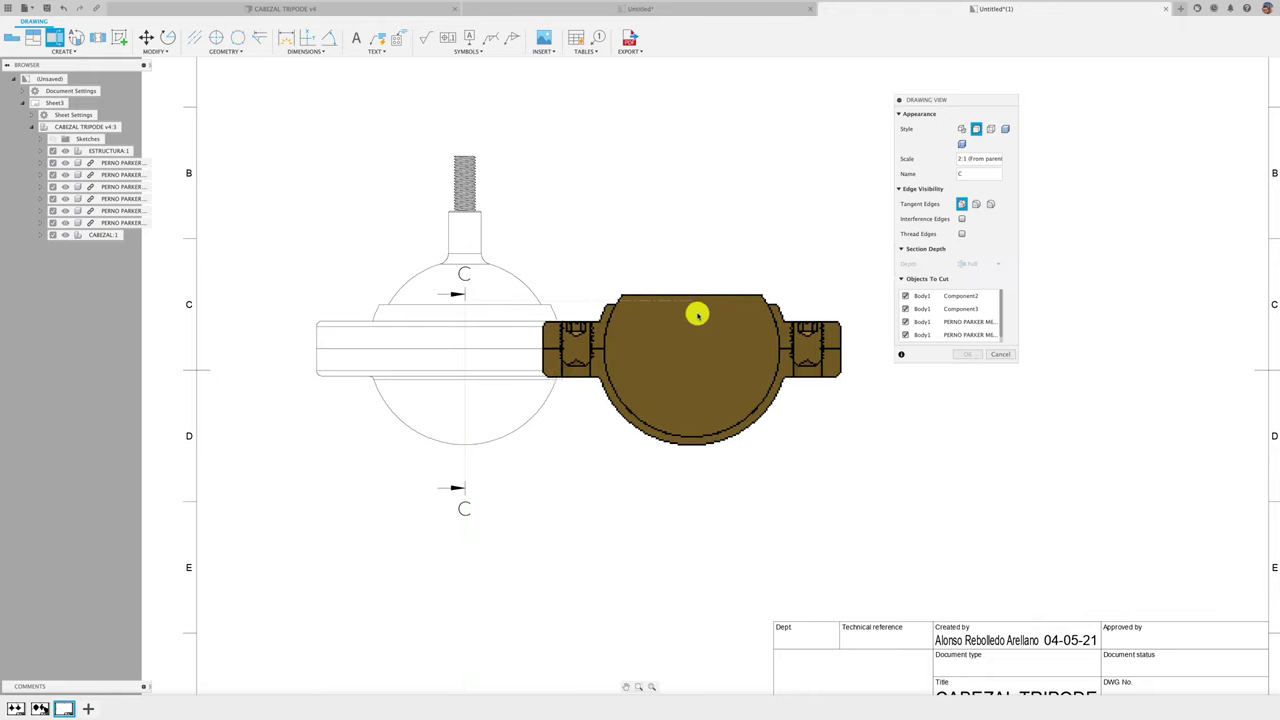
middle_click_drag(829, 334, 715, 334)
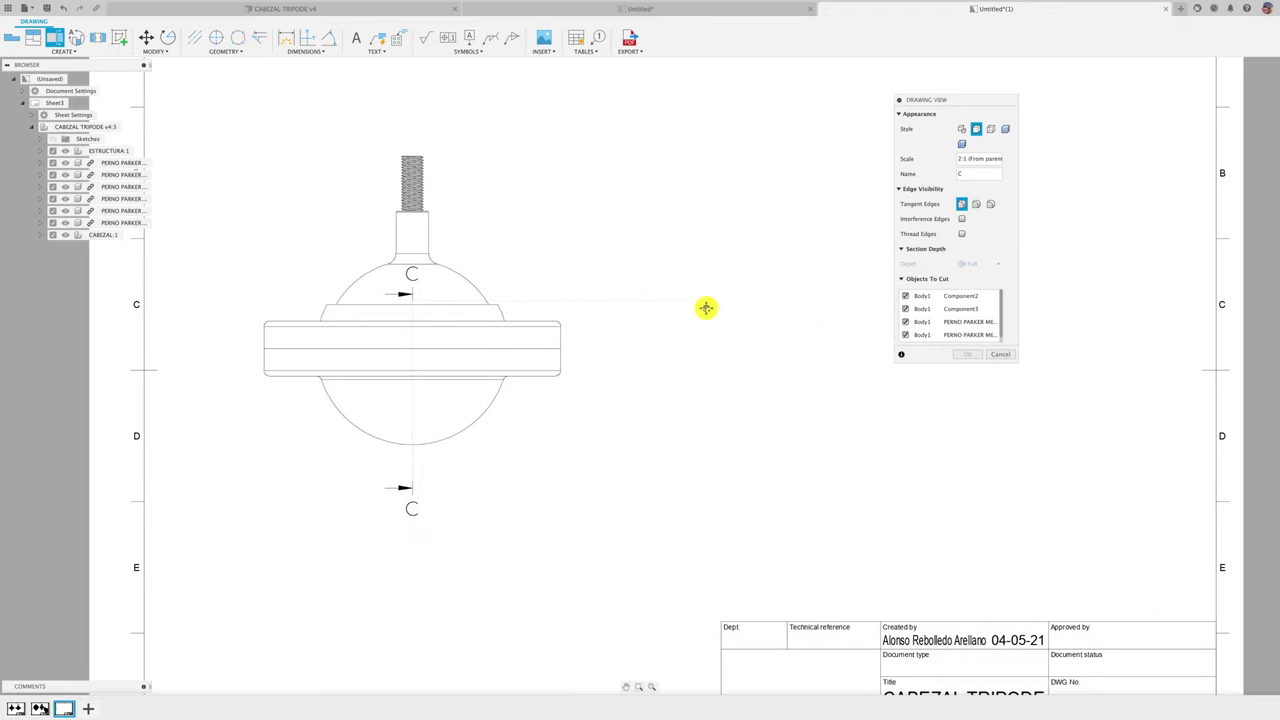
left_click(733, 325)
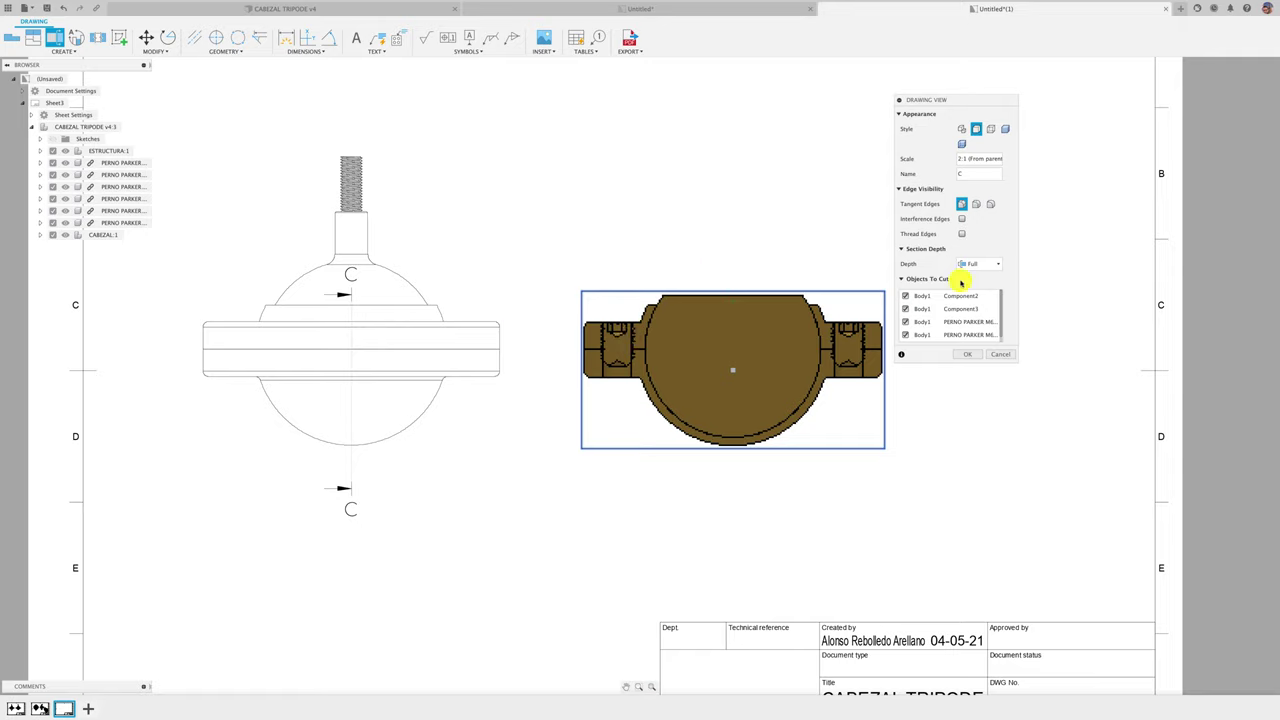
left_click(993, 263)
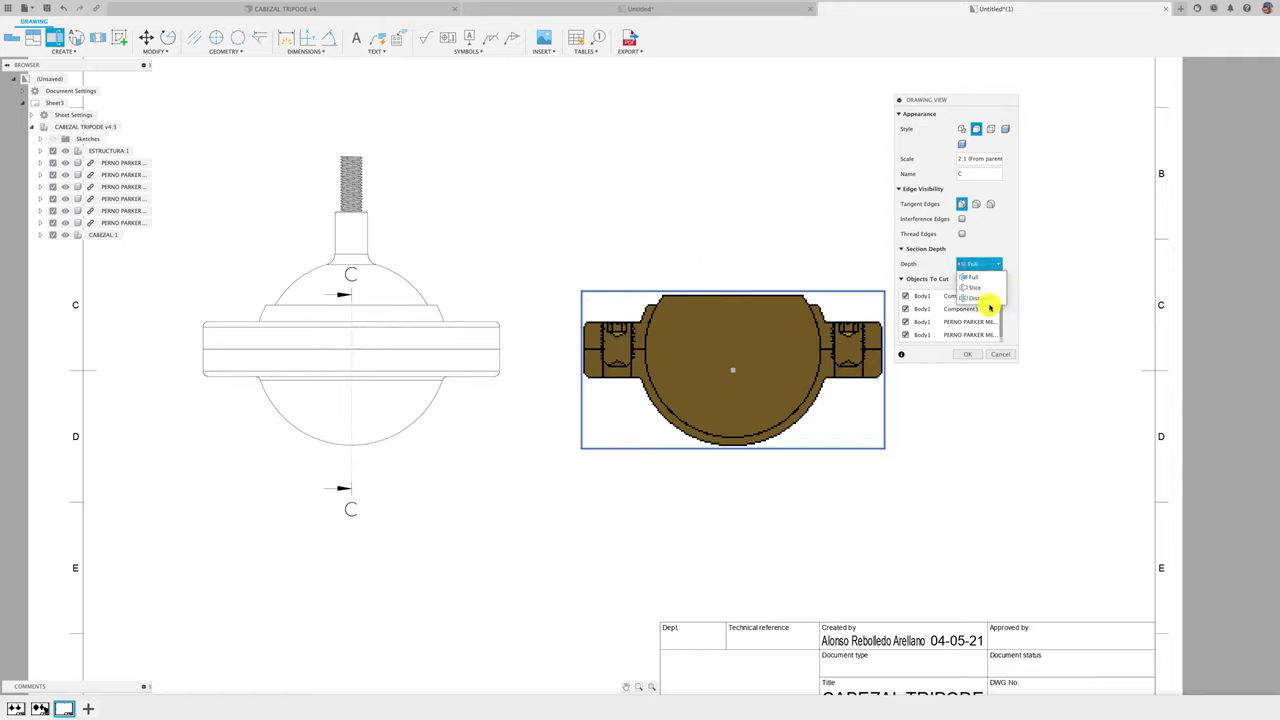
left_click(984, 288)
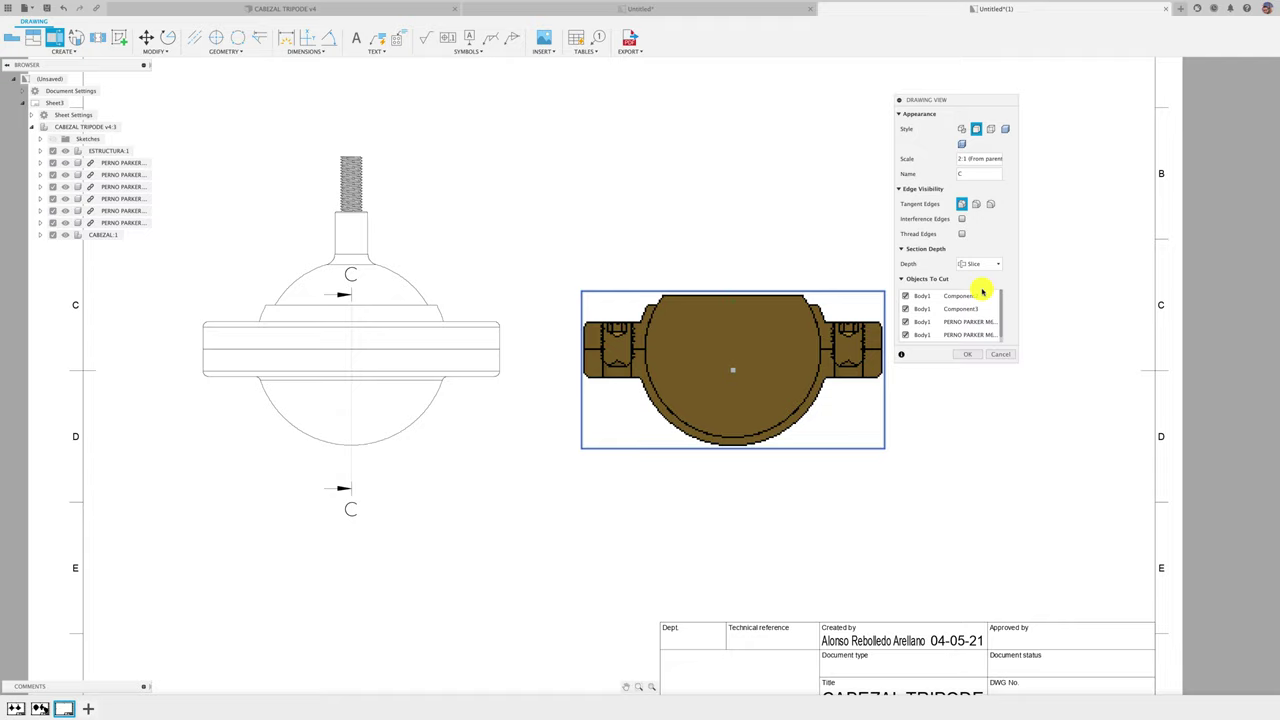
left_click(971, 354)
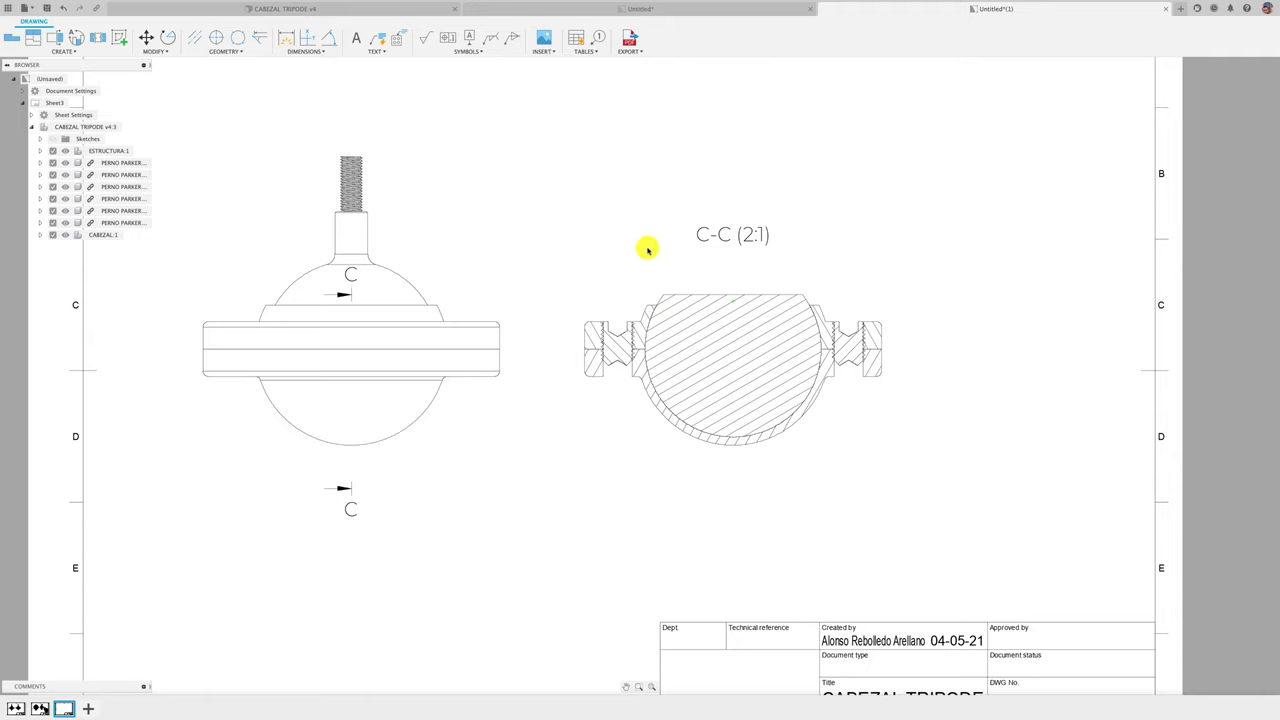
Bring the whole sheet into view, add a blank fourth sheet and begin a base view.
scroll(590, 487, "down", 2)
middle_click_drag(545, 495, 574, 420)
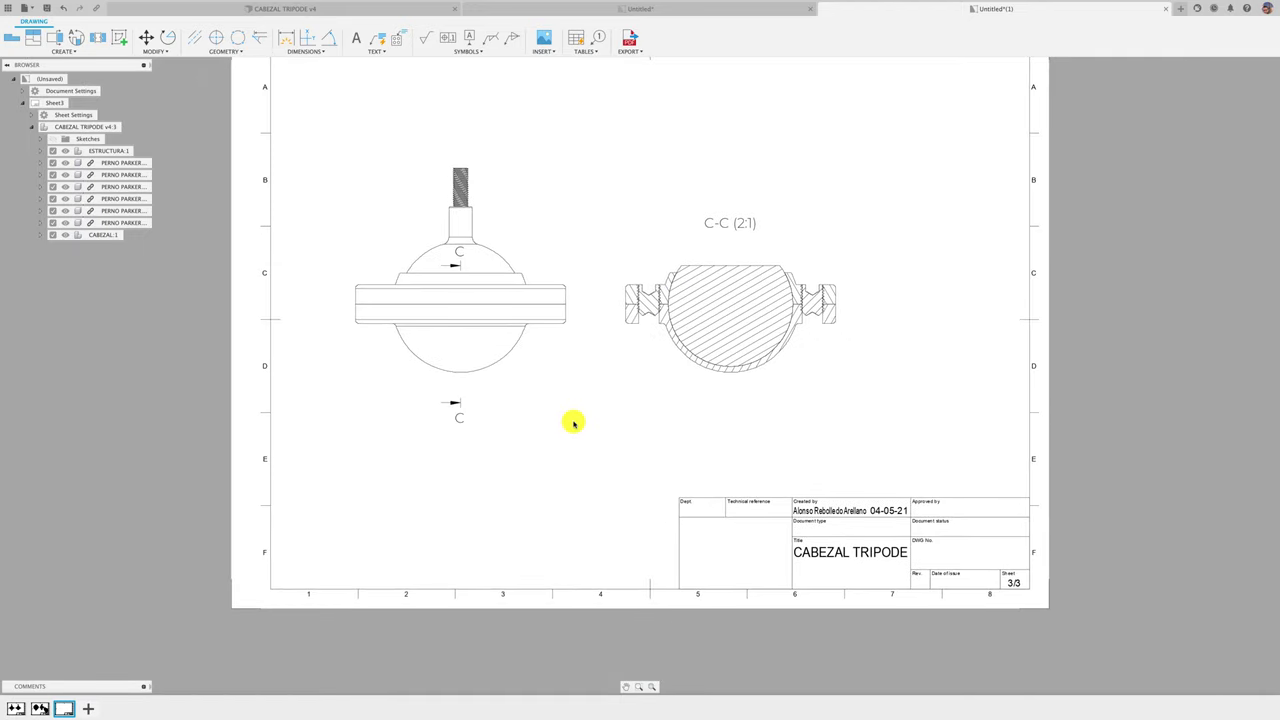
left_click(88, 710)
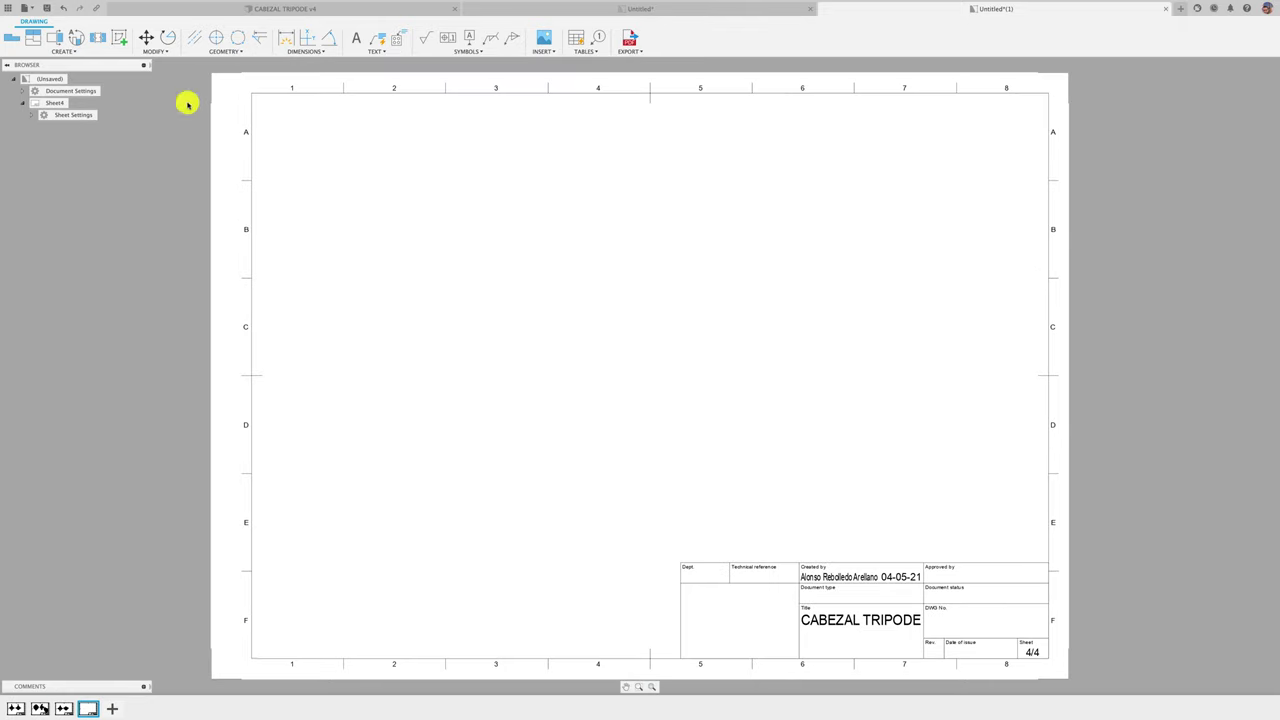
left_click(11, 37)
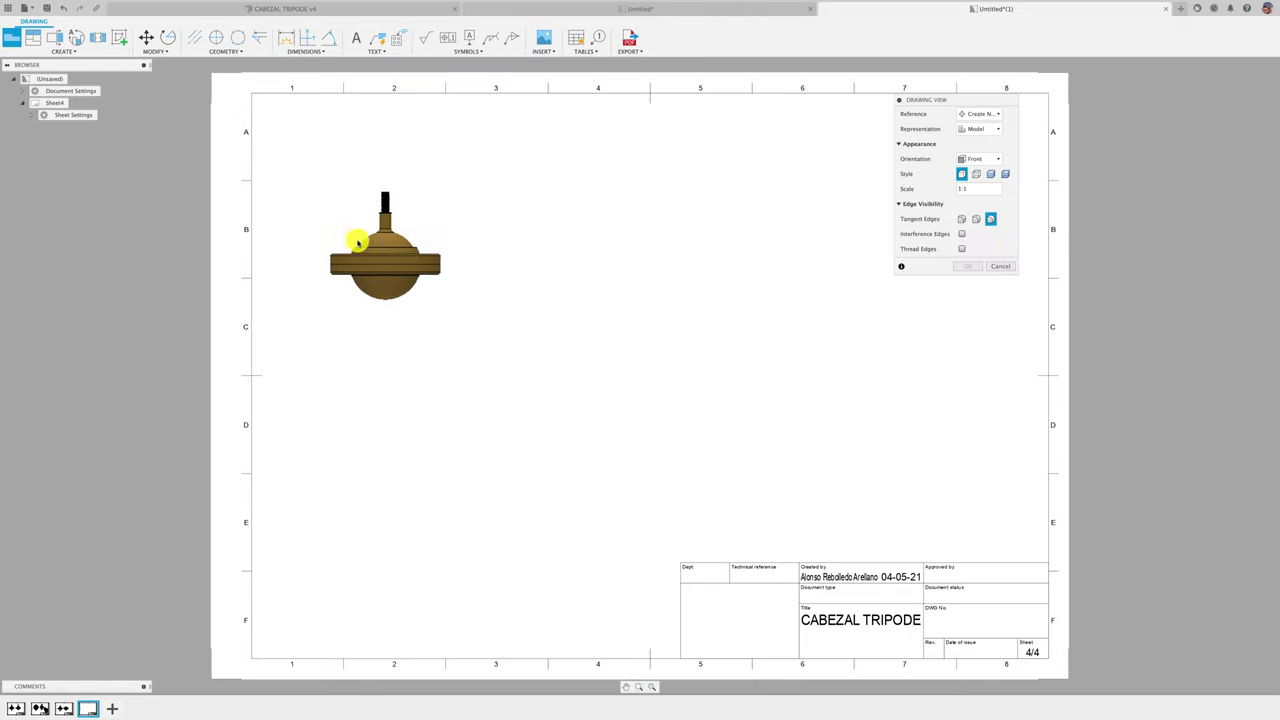
Place a 2:1 front view with changed tangent edges at sheet 4's upper left, shifted slightly lower.
left_click(470, 248)
left_click(1008, 191)
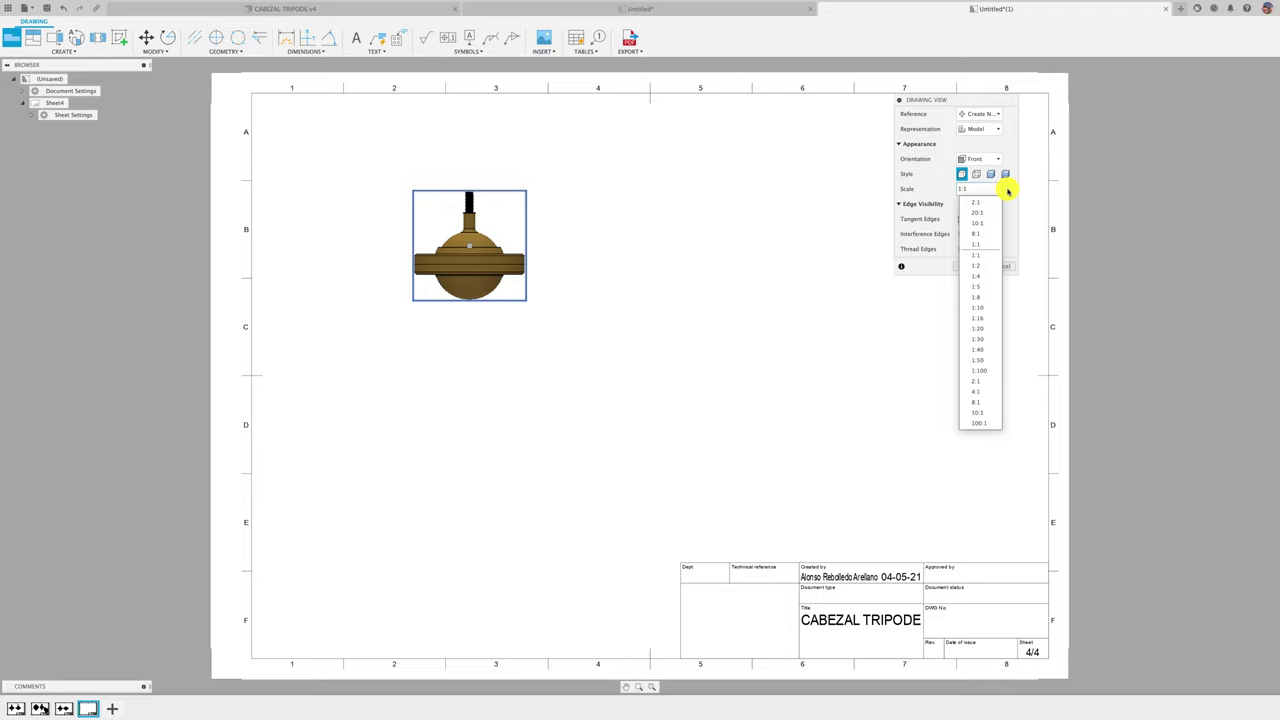
left_click(986, 203)
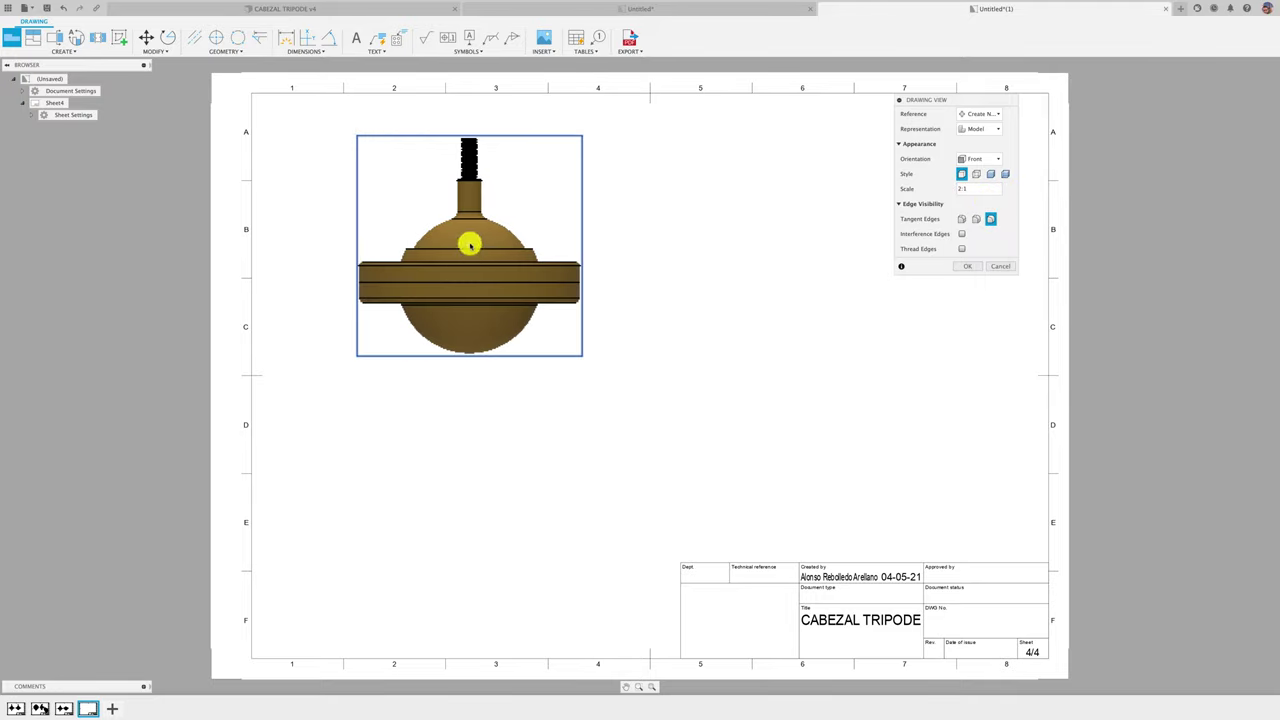
left_click(961, 219)
left_click(973, 266)
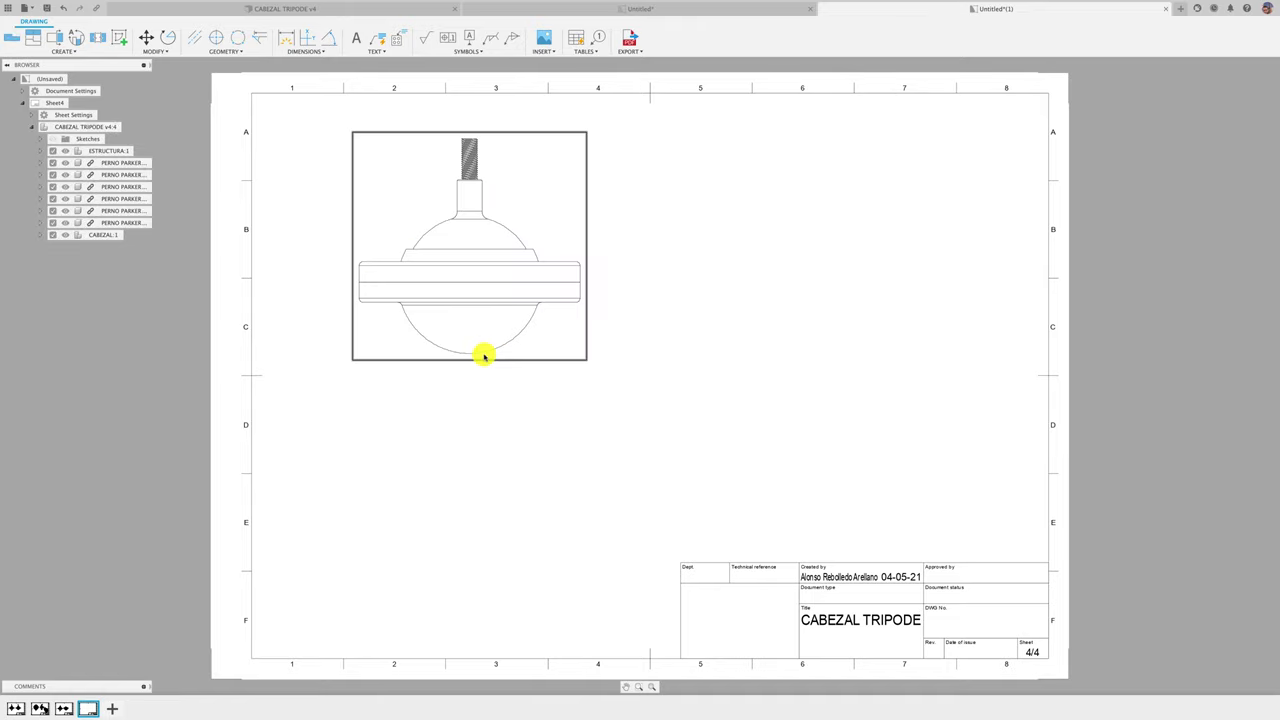
left_click_drag(470, 250, 477, 297)
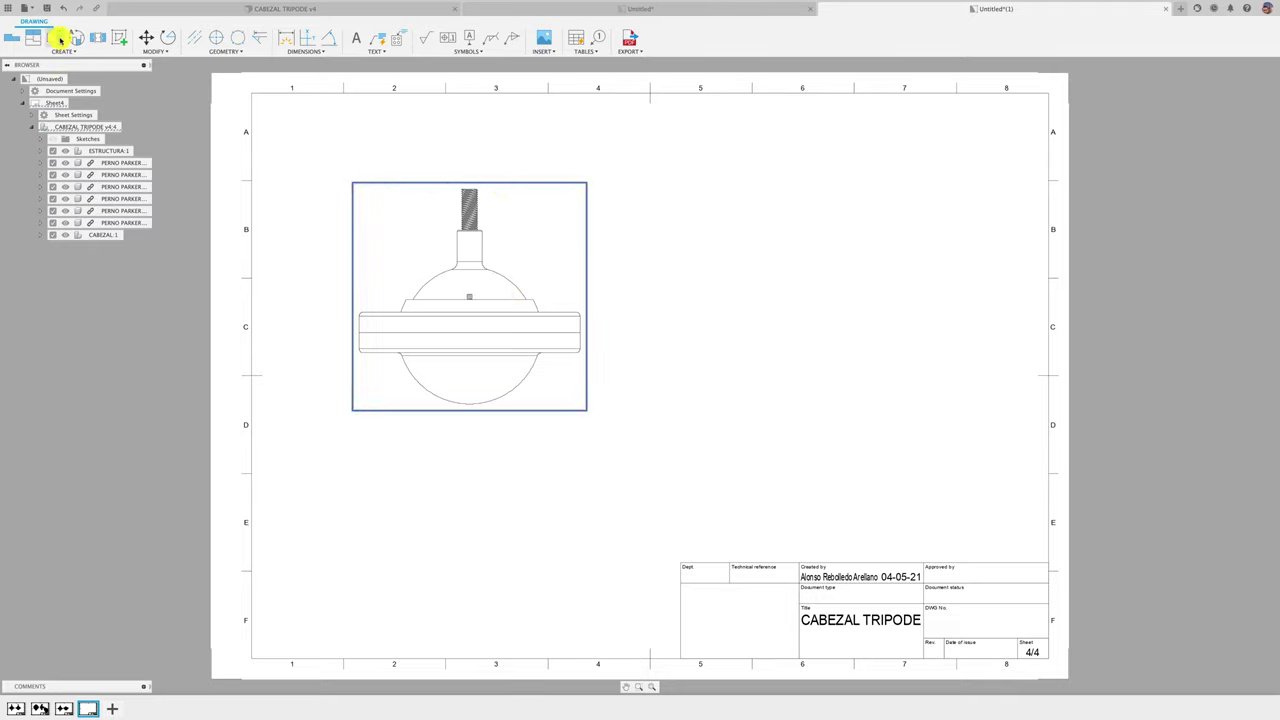
Draw a vertical section line across the front view and place the section view to its right.
left_click(57, 38)
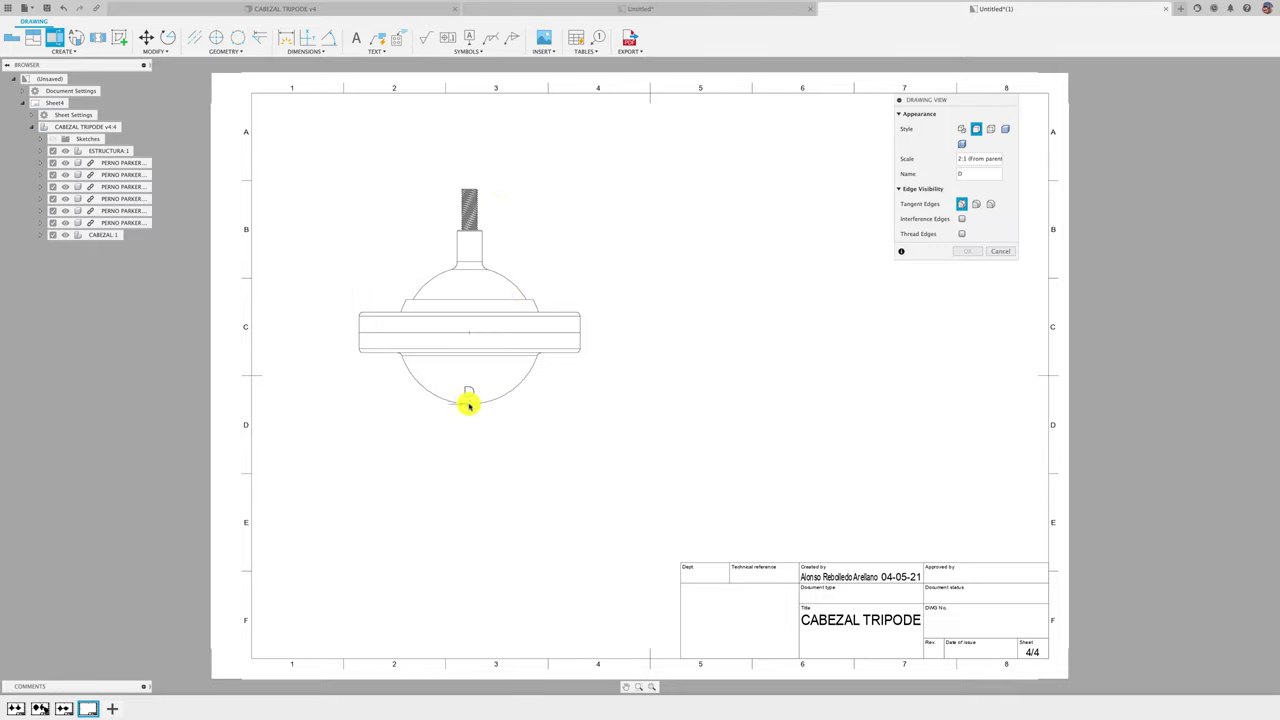
left_click(468, 453)
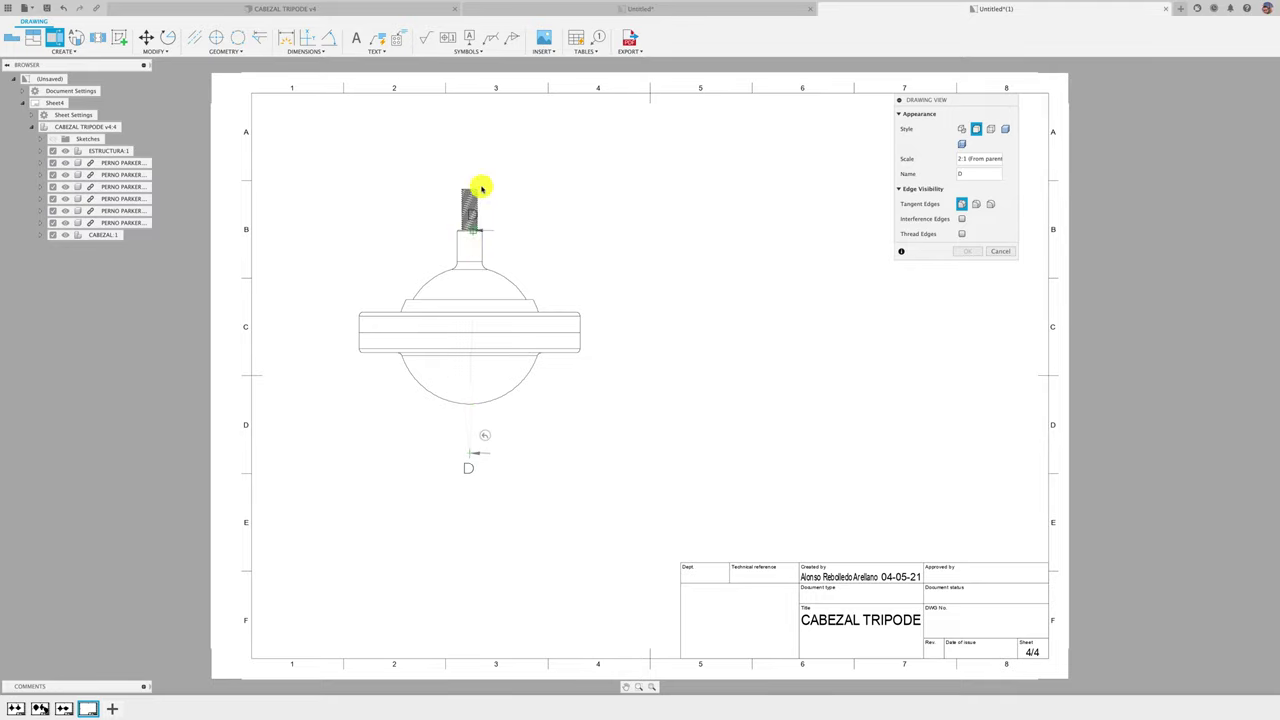
left_click(470, 157)
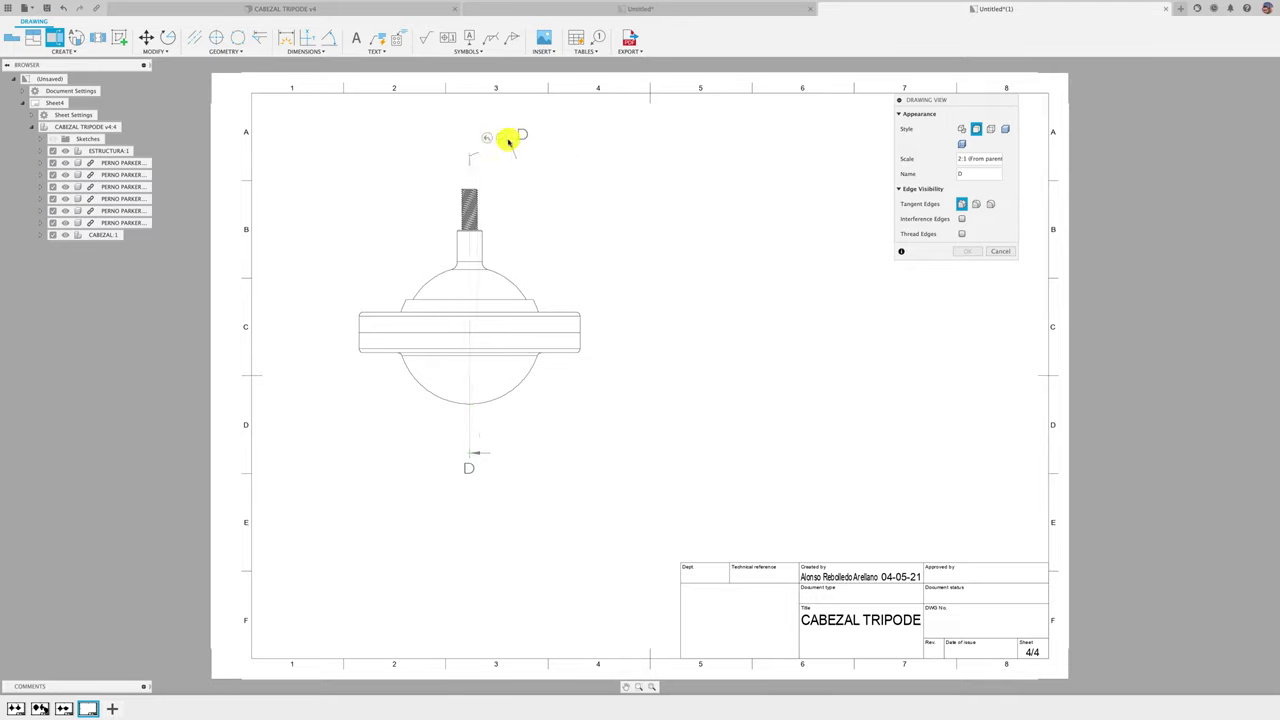
left_click(497, 138)
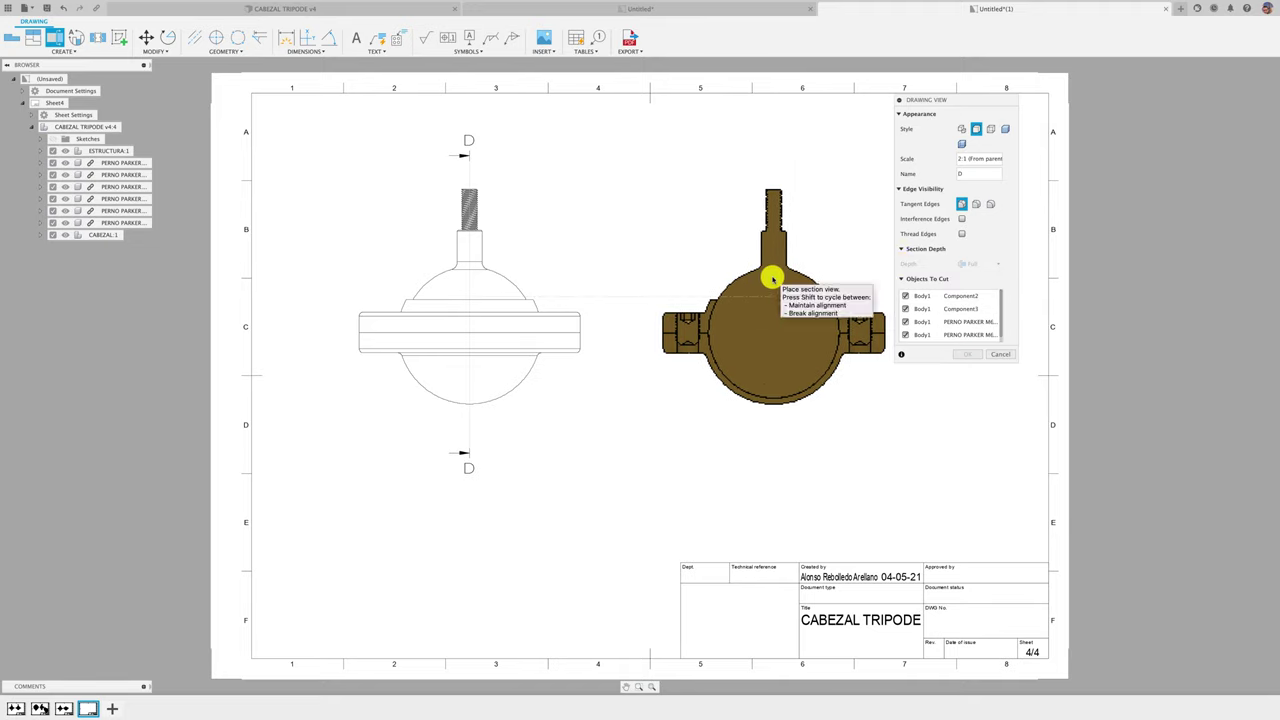
left_click(772, 278)
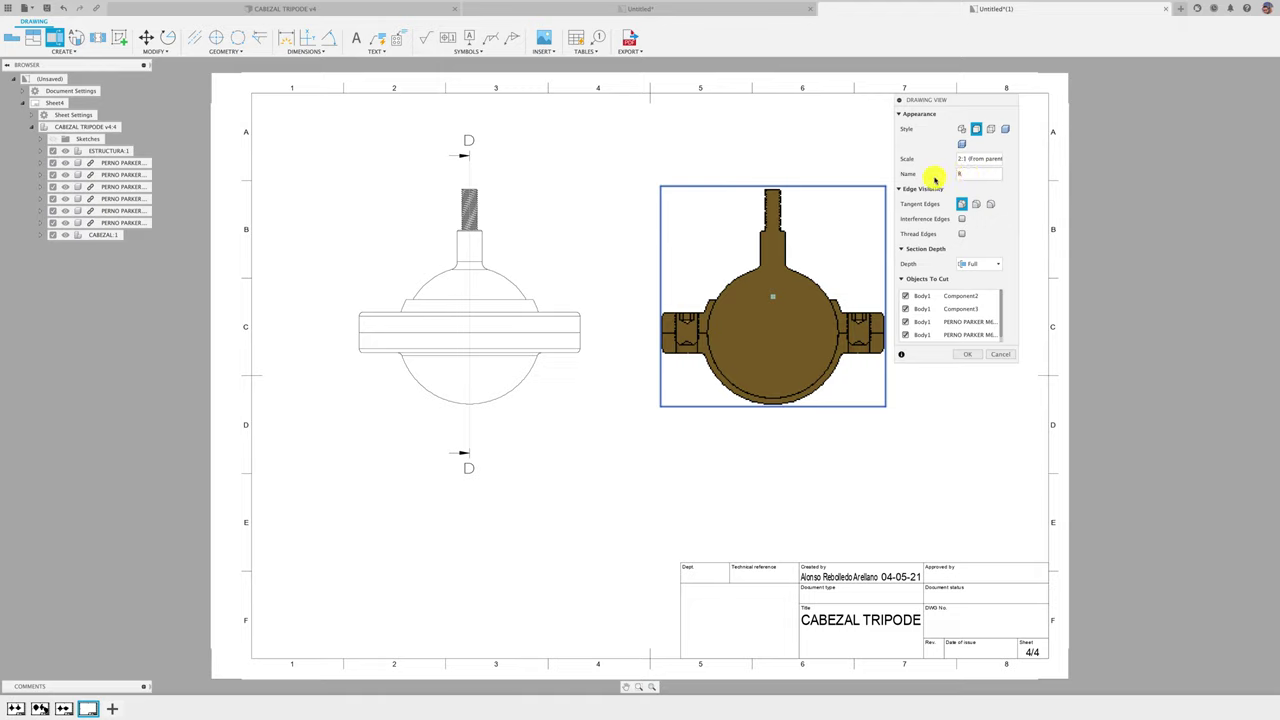
Set the section depth to Slice and finish the hatched R-R (2:1) section view.
left_click(992, 264)
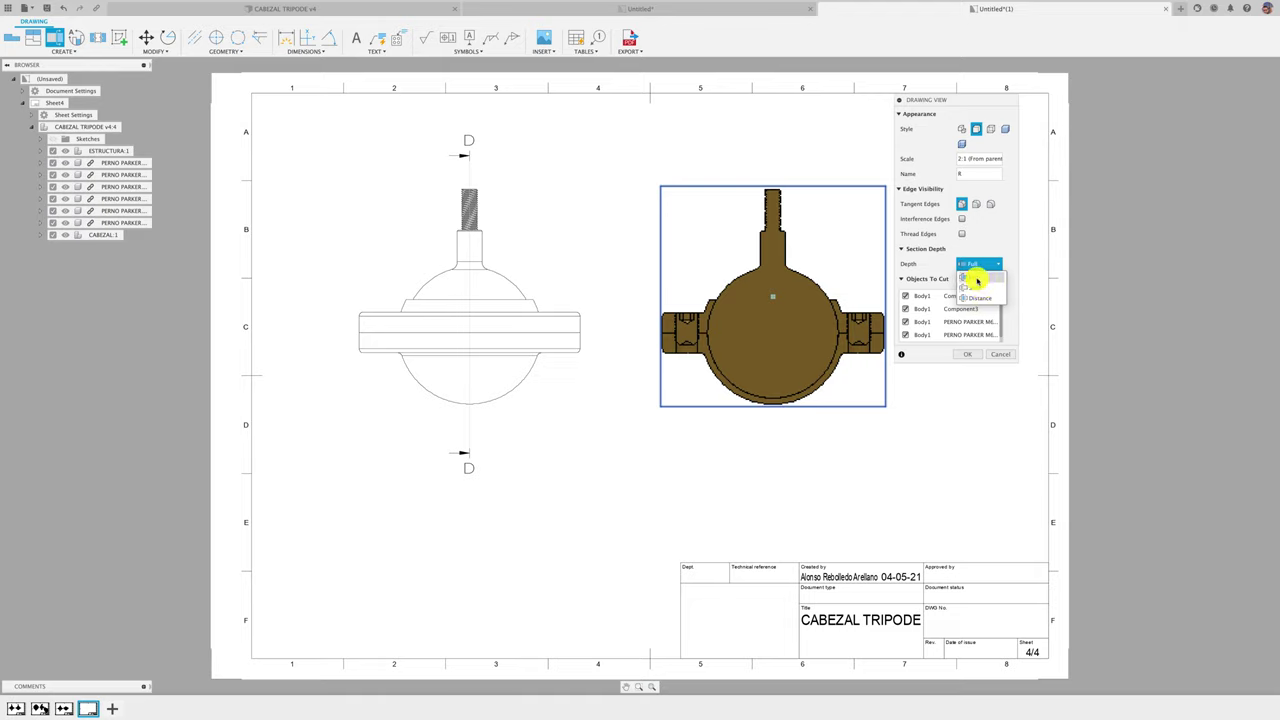
left_click(975, 288)
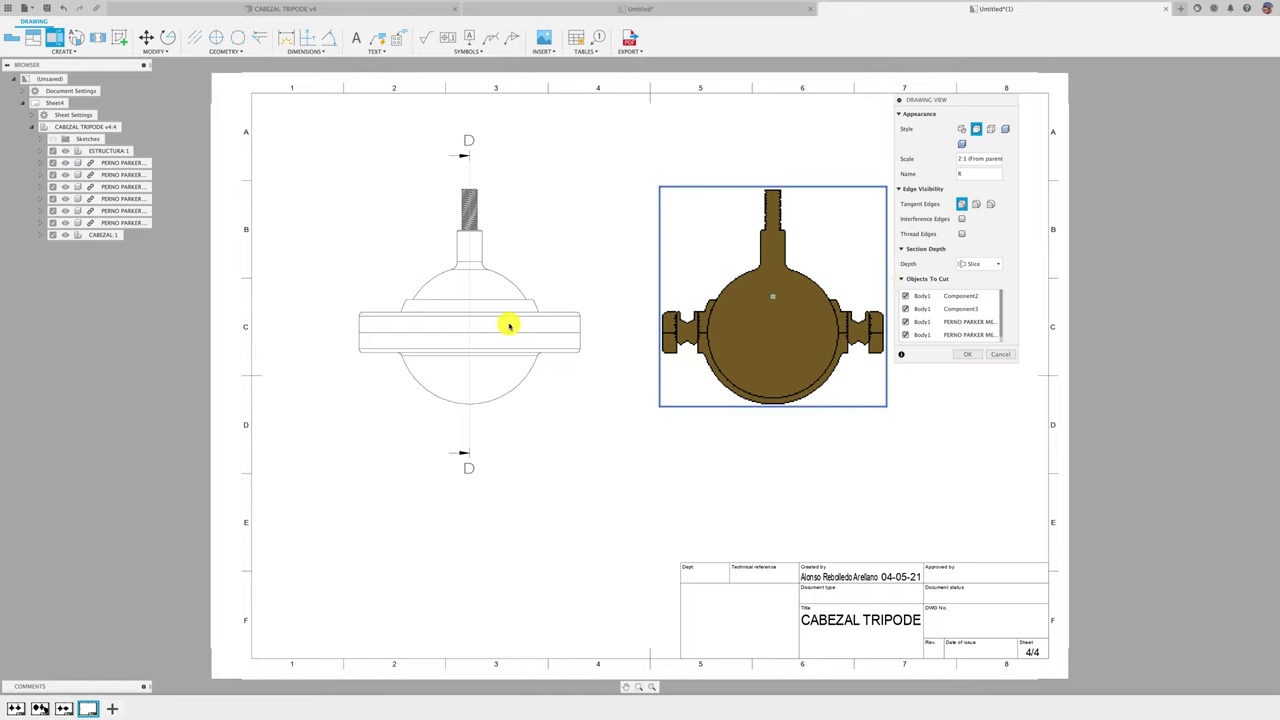
left_click(966, 354)
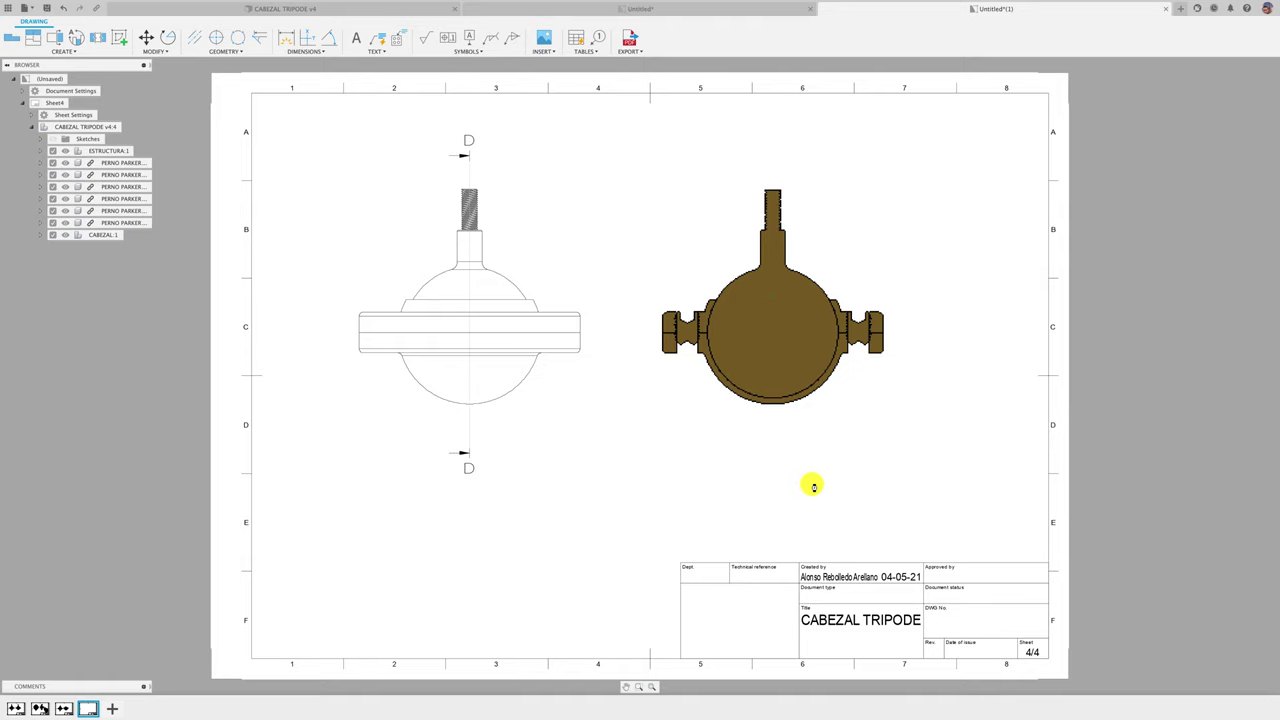
scroll(742, 417, "up", 1)
scroll(742, 417, "up", 1)
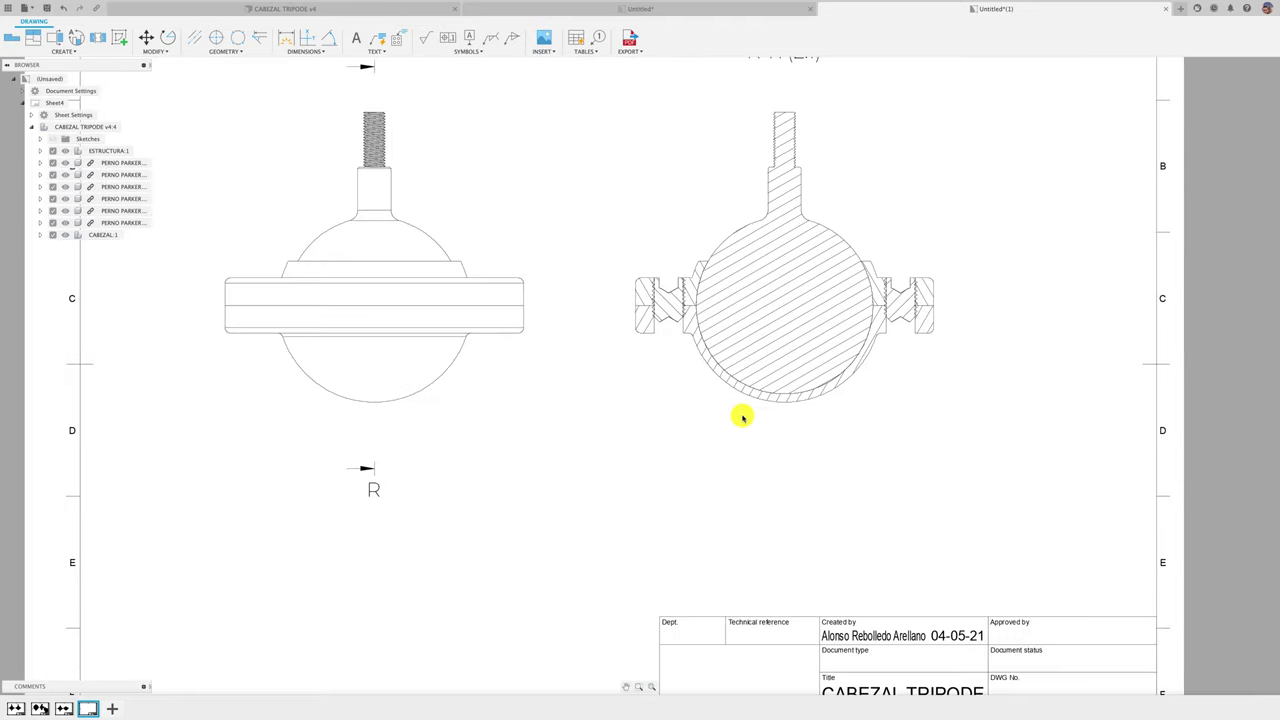
scroll(742, 417, "up", 1)
scroll(742, 417, "up", 1)
scroll(742, 417, "down", 1)
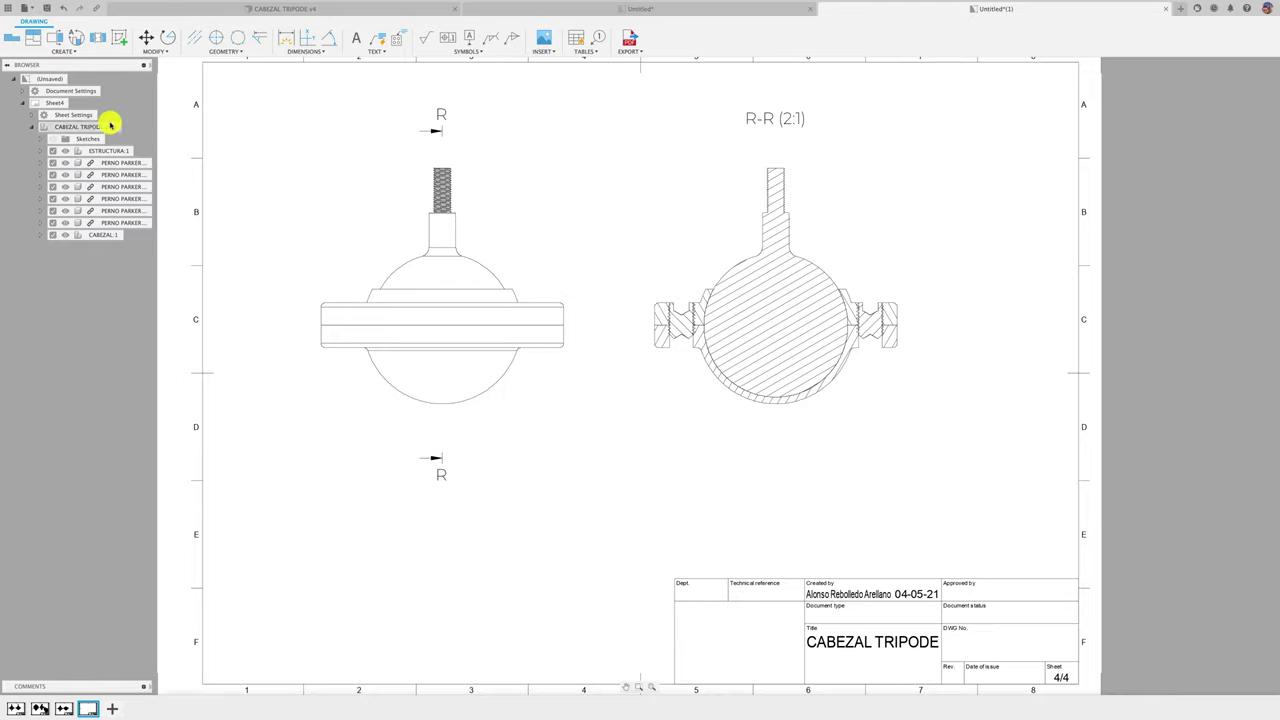
Change the drawing's Line Width Group to Medium in Document Settings.
left_click(32, 116)
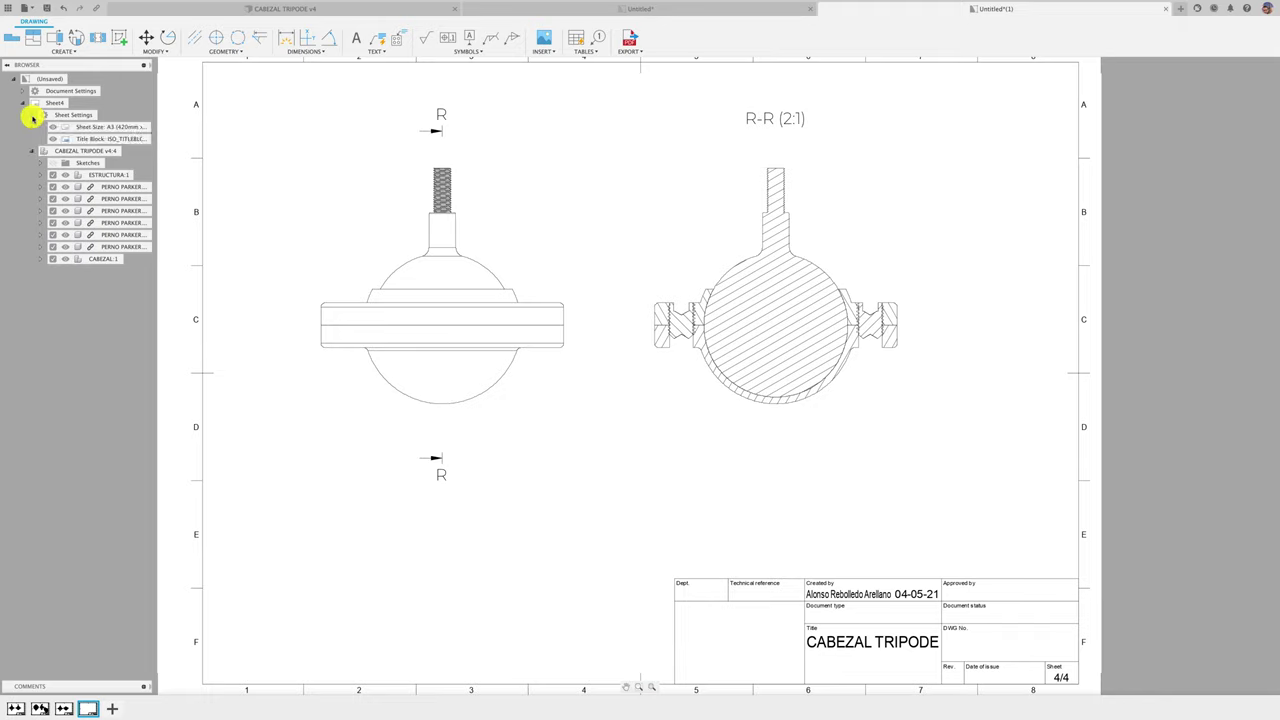
left_click(22, 91)
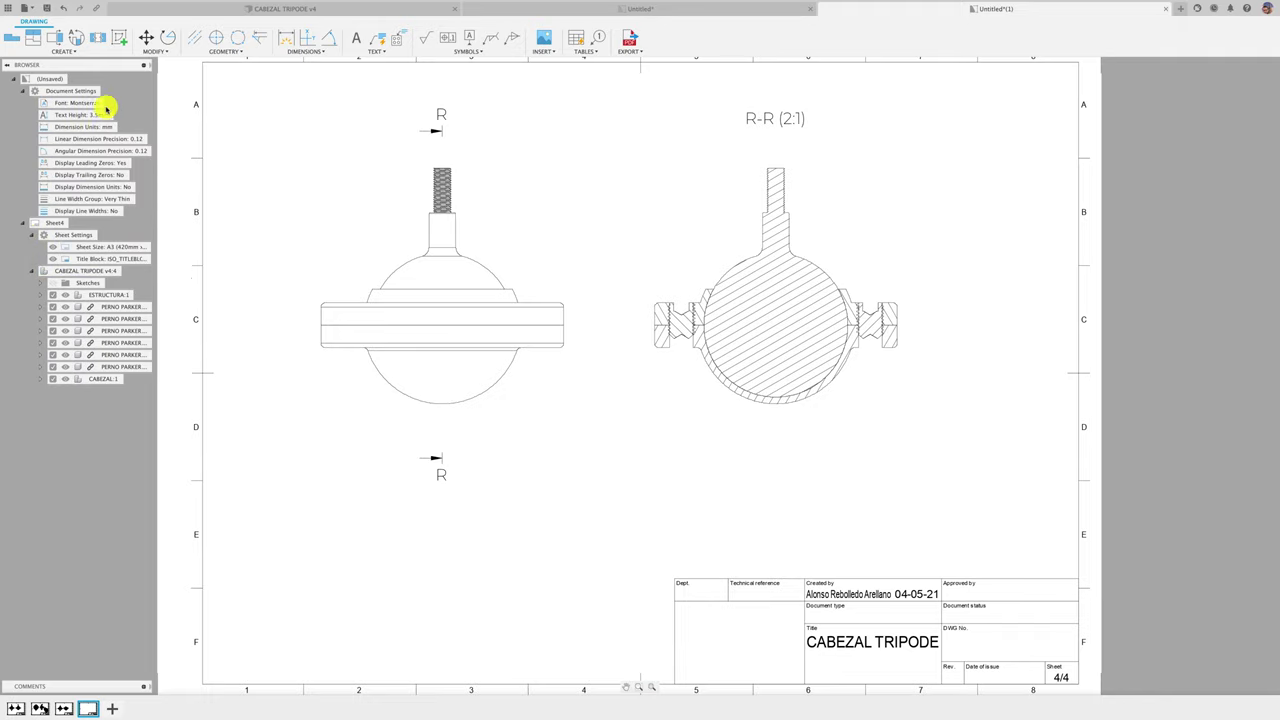
double_click(112, 117)
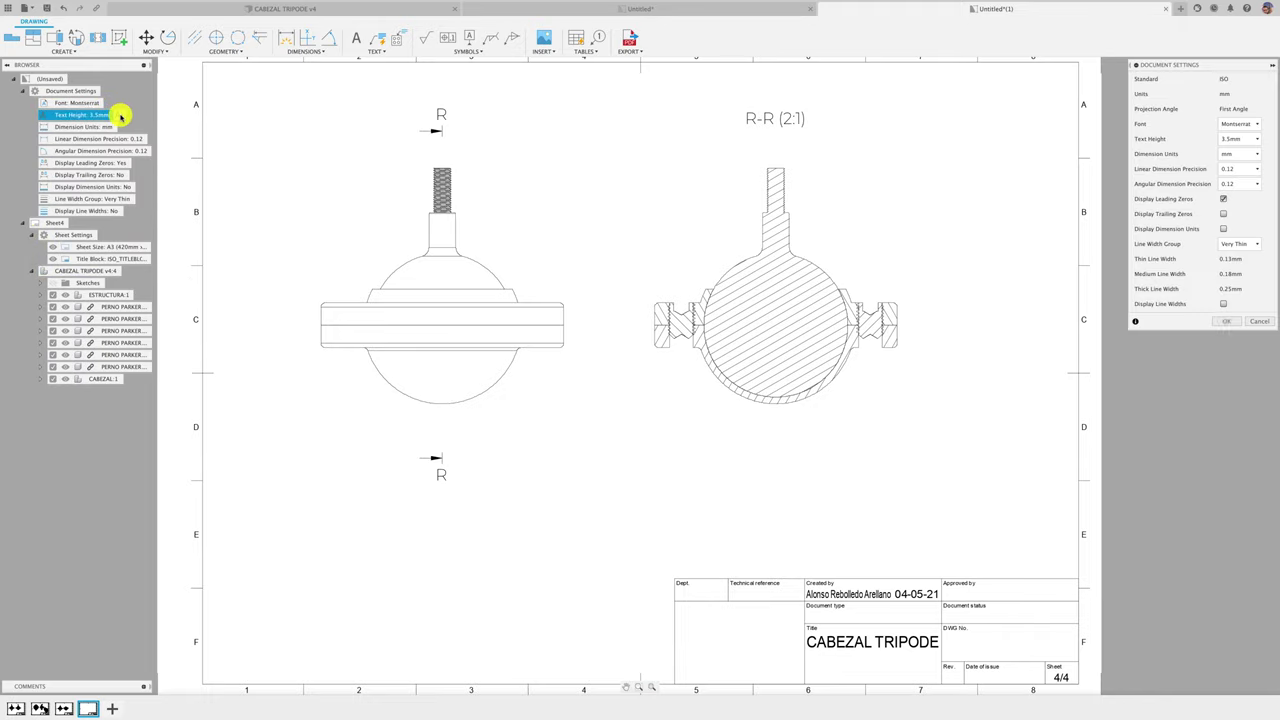
left_click(1248, 245)
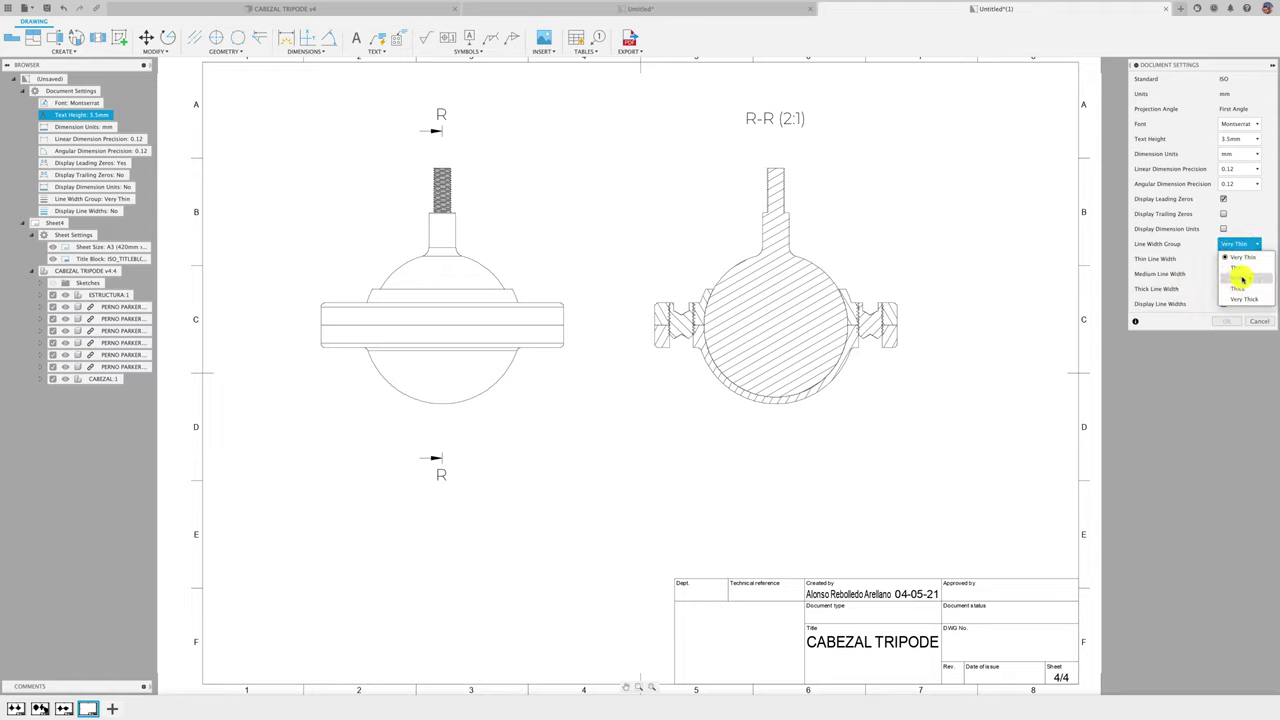
left_click(1238, 275)
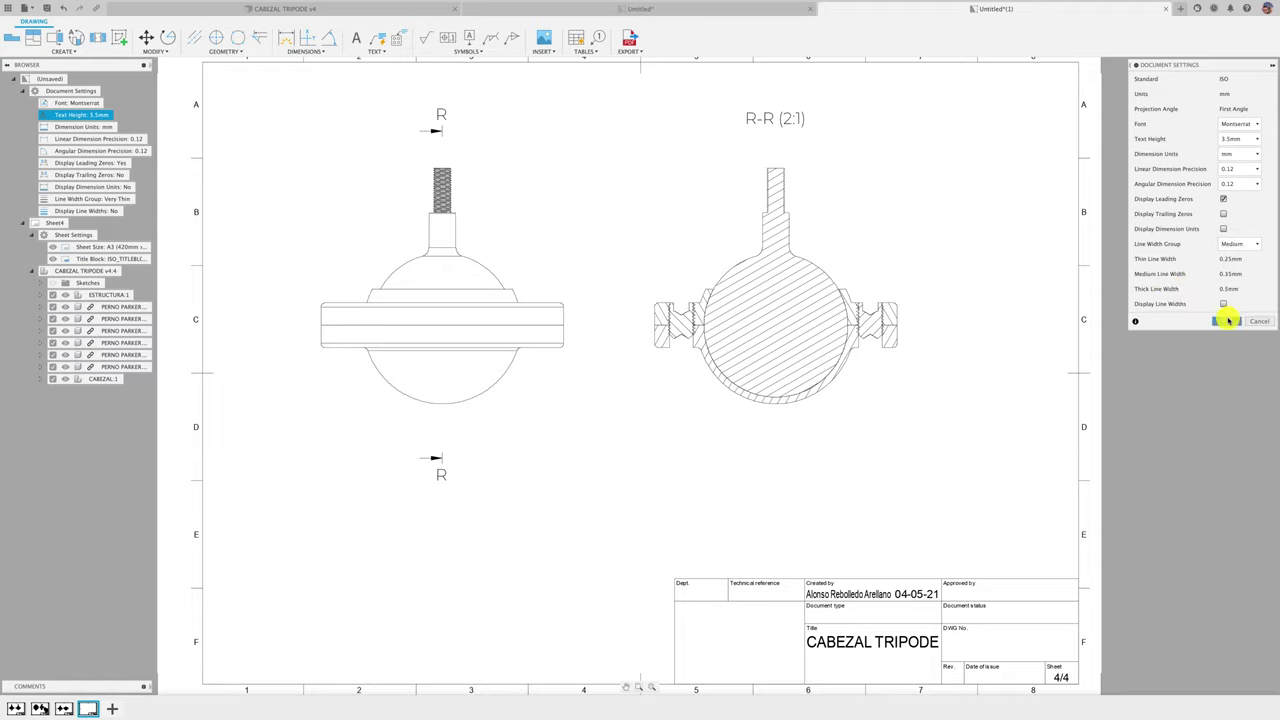
left_click(1229, 320)
scroll(546, 401, "up", 1)
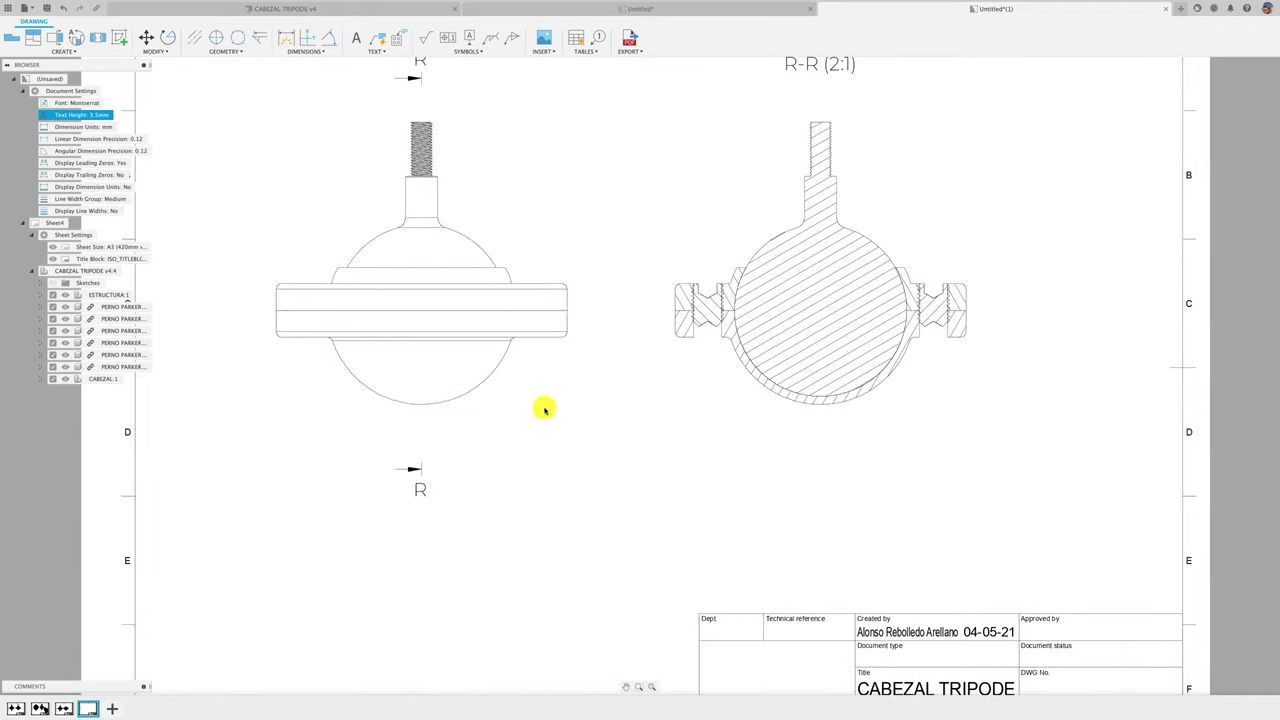
scroll(580, 426, "left", 3)
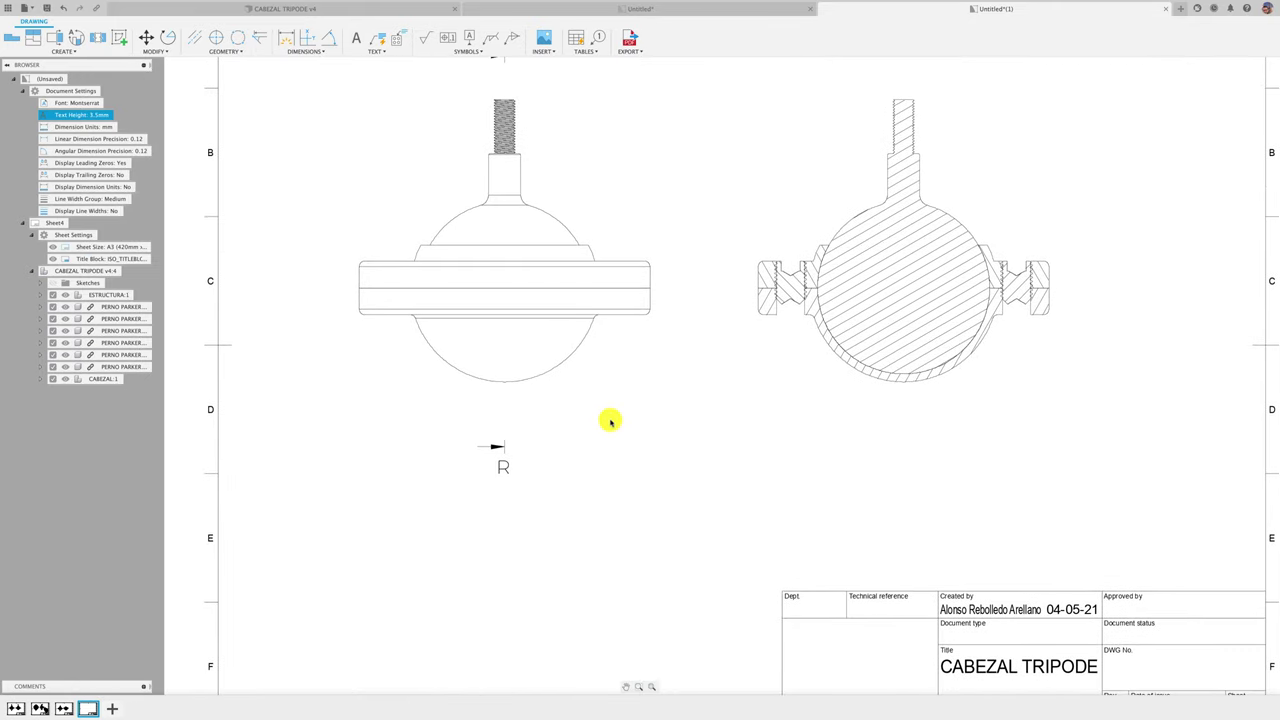
left_click(543, 393)
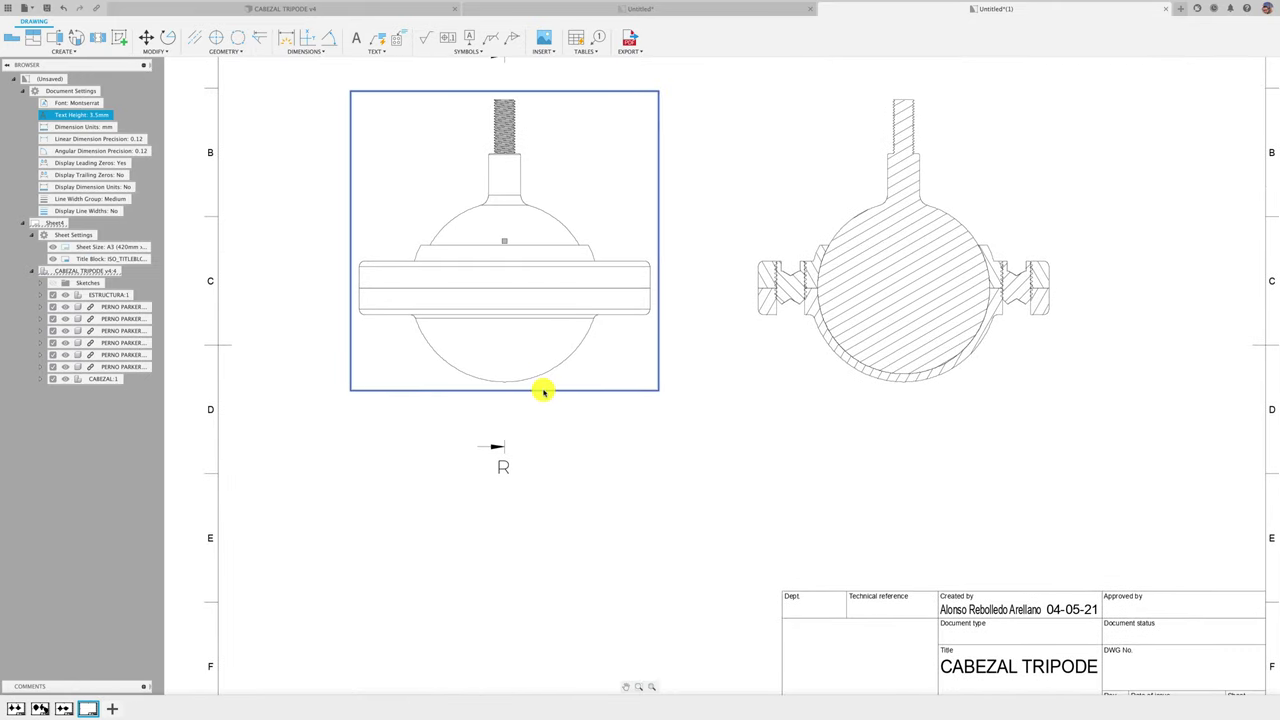
Turn on Display Line Widths so the medium line weights show on the sheet.
left_click(117, 117)
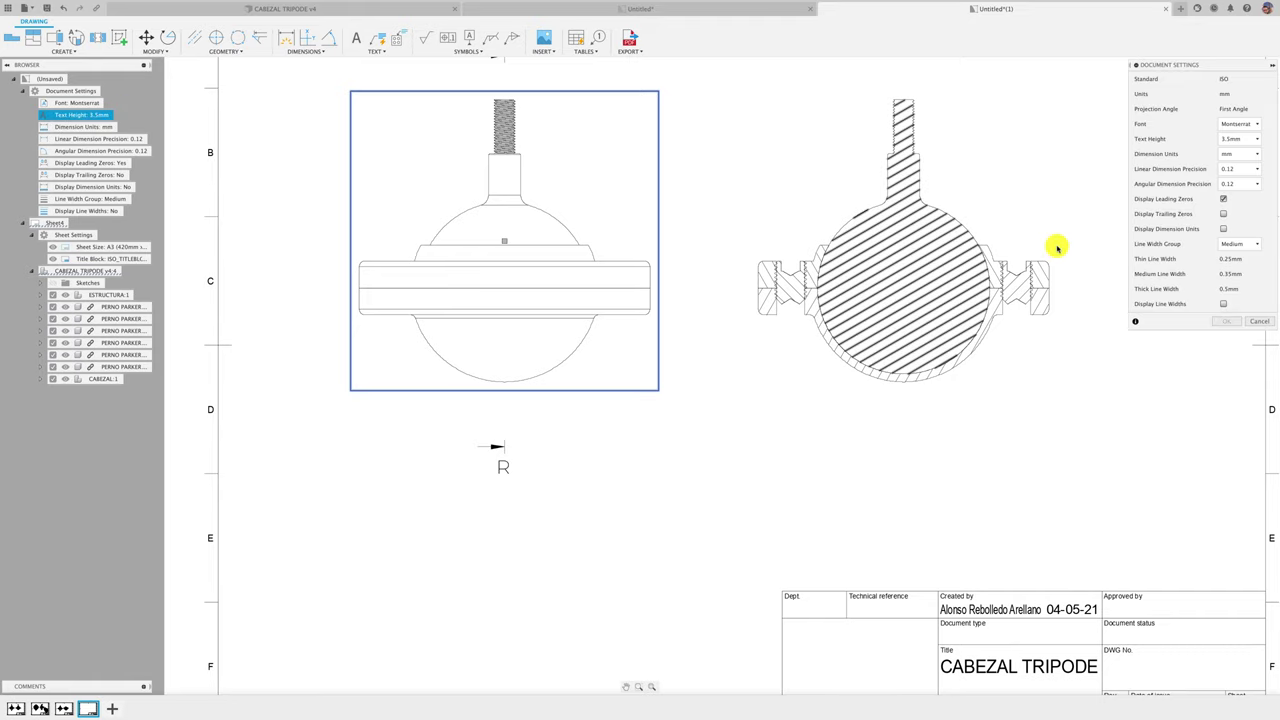
left_click(1224, 322)
scroll(550, 422, "down", 2)
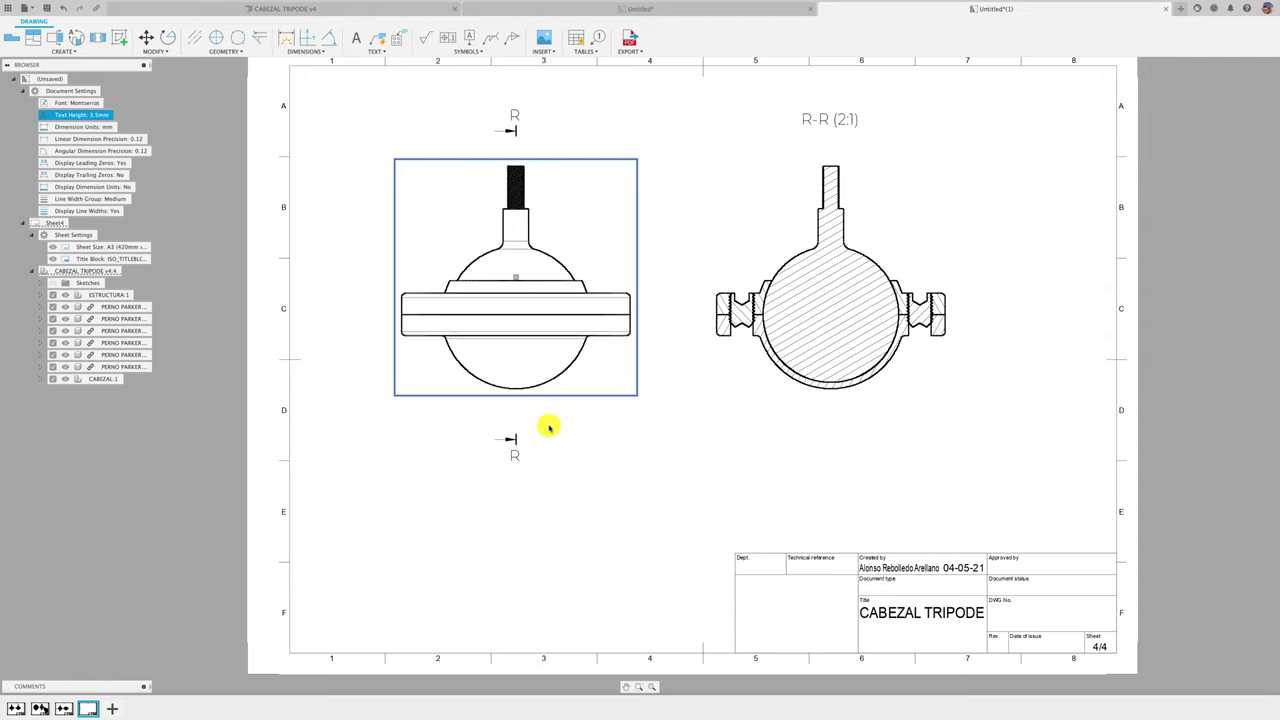
mouse_move(40, 709)
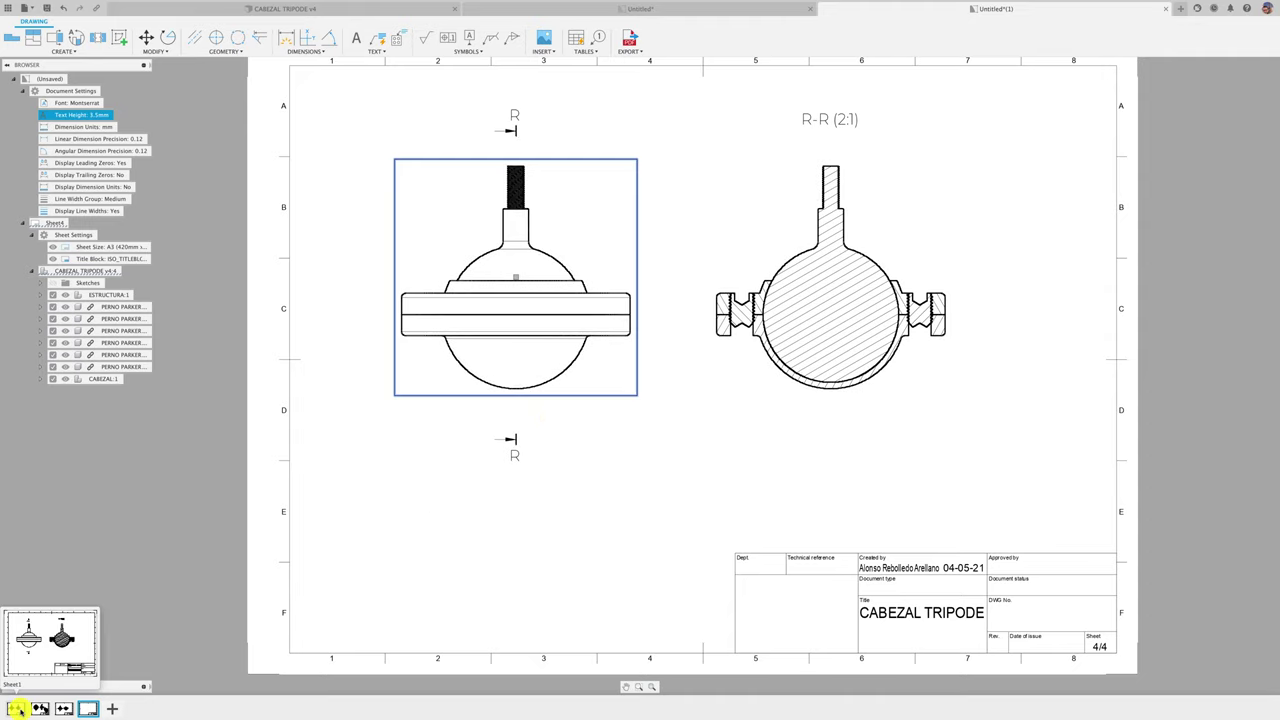
Review sheets 1, 4 and 3 for the thicker lines, ending on sheet 2 with section B-B.
left_click(16, 709)
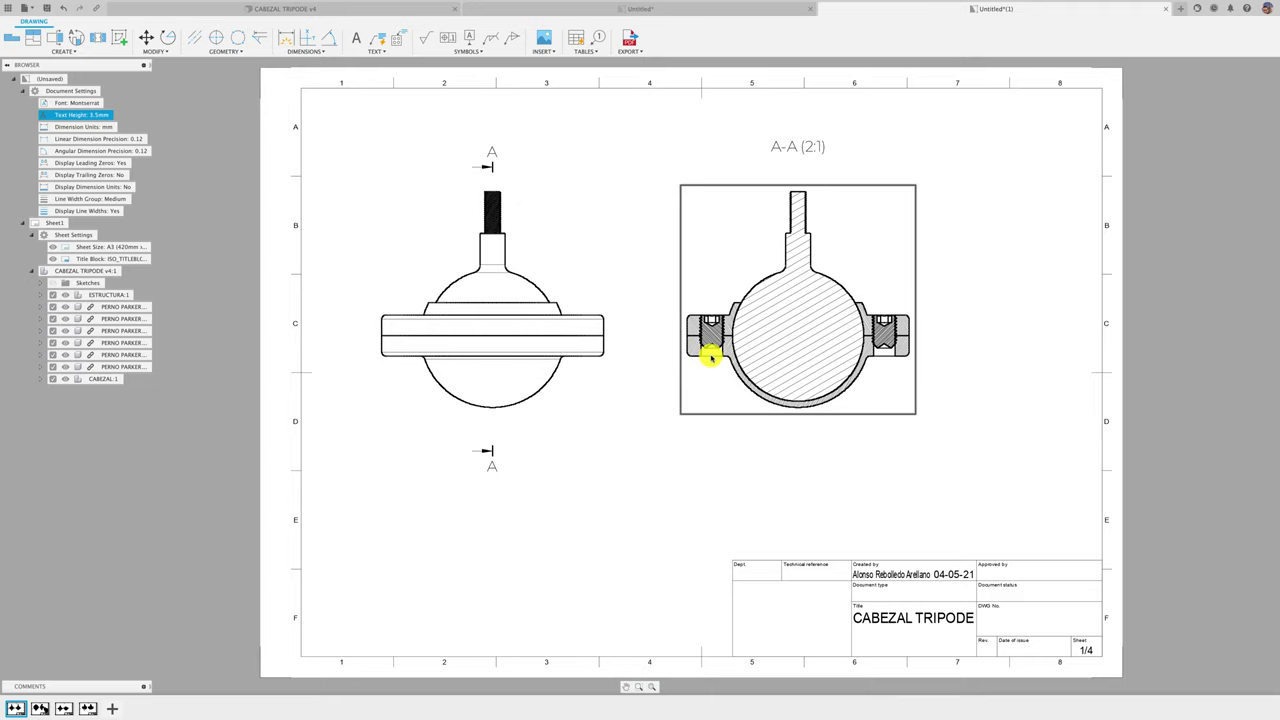
left_click(88, 707)
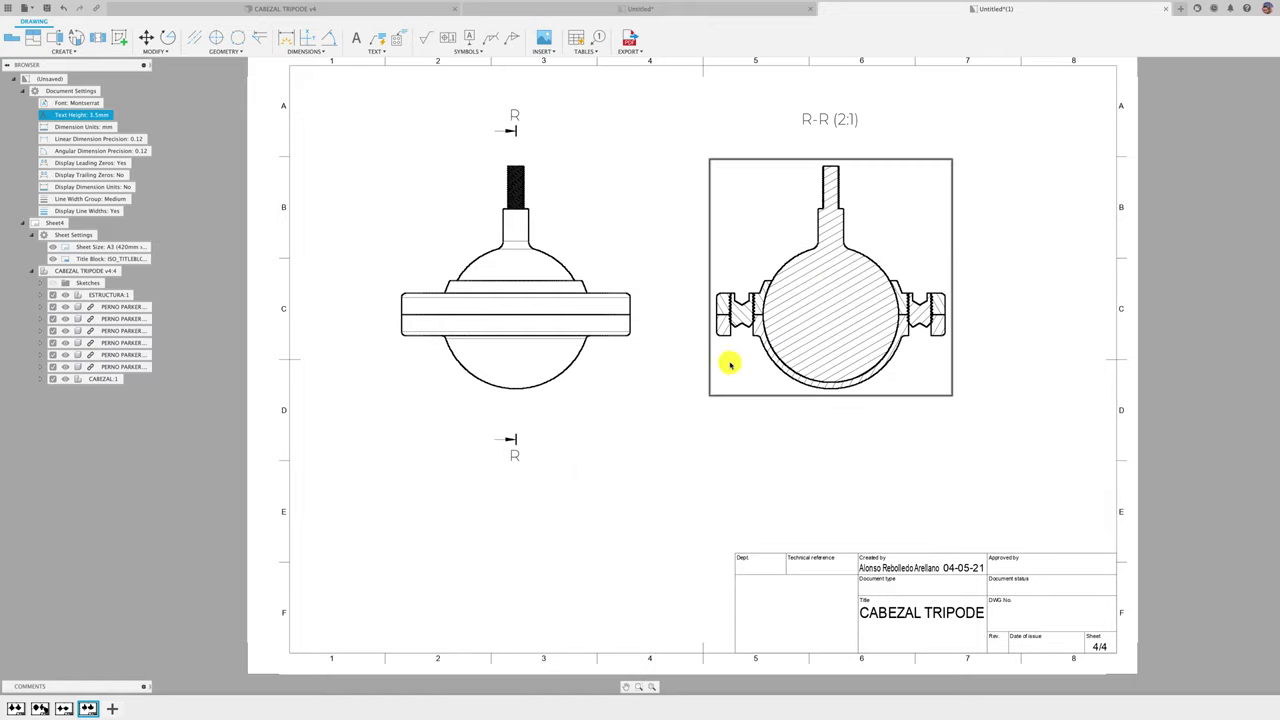
left_click(62, 708)
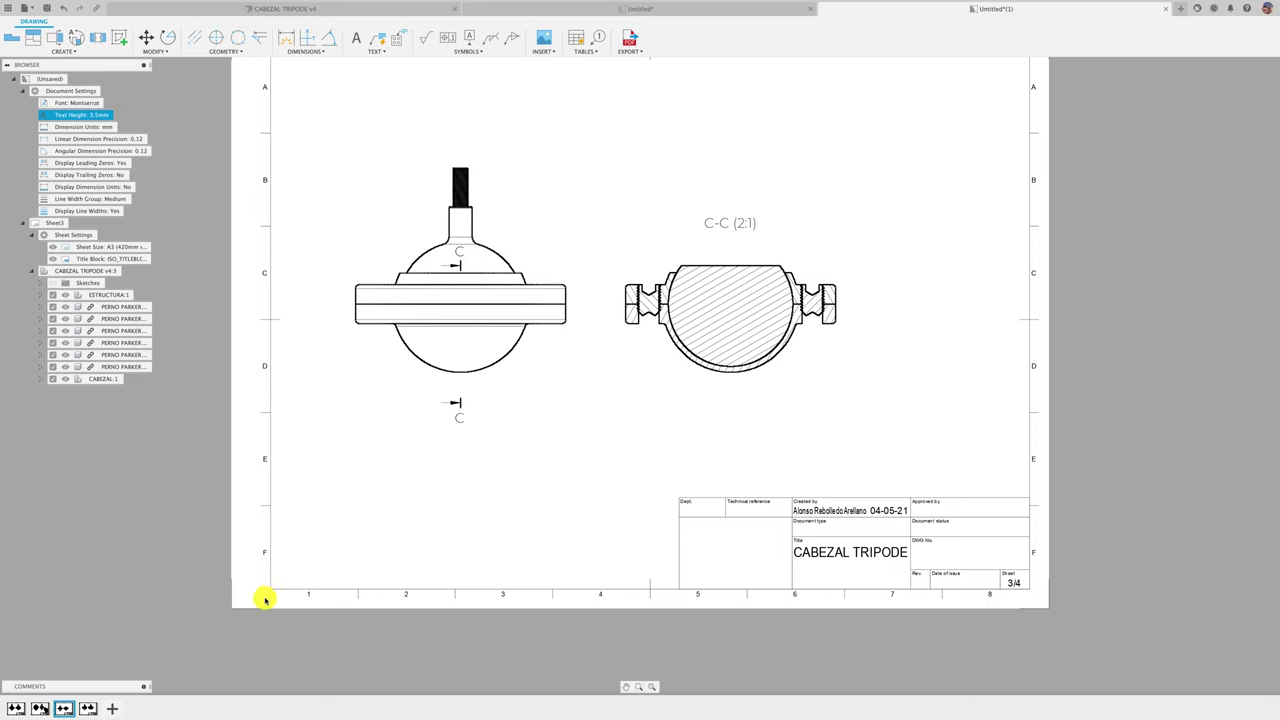
left_click(40, 708)
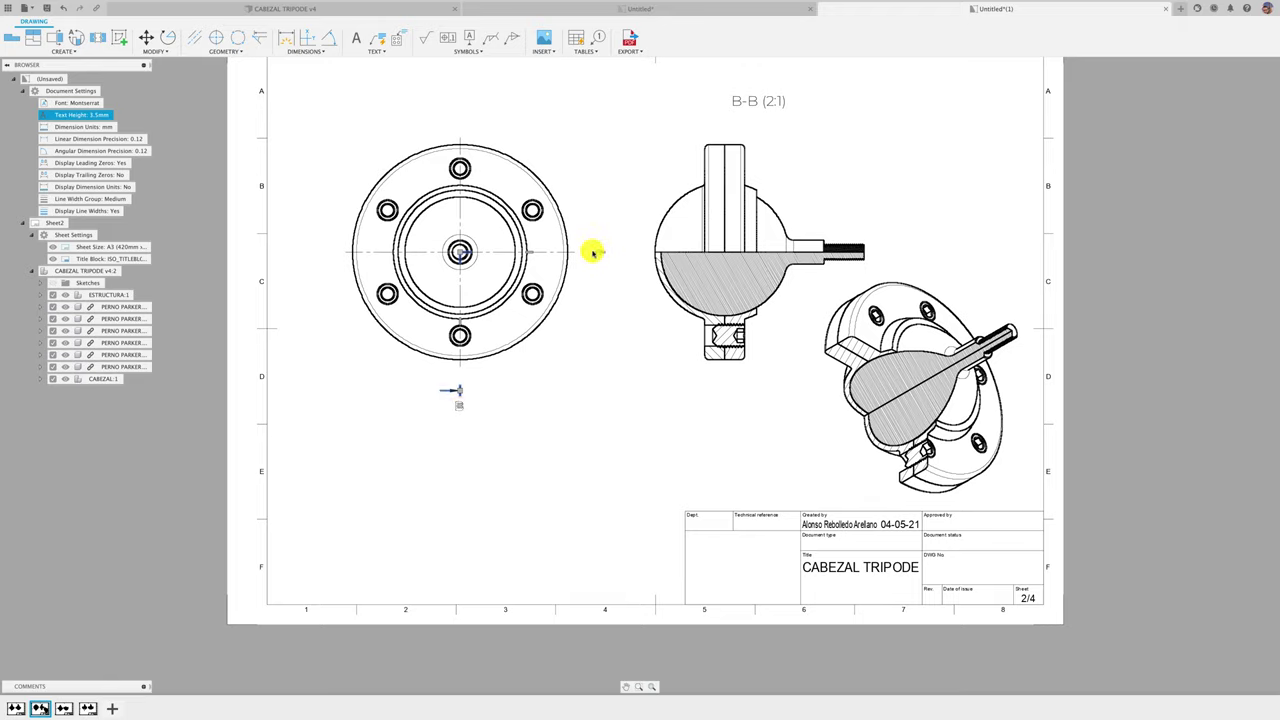
Exclude CABEZAL and PERNO PARKER from Objects To Cut in the B-B section view.
double_click(648, 321)
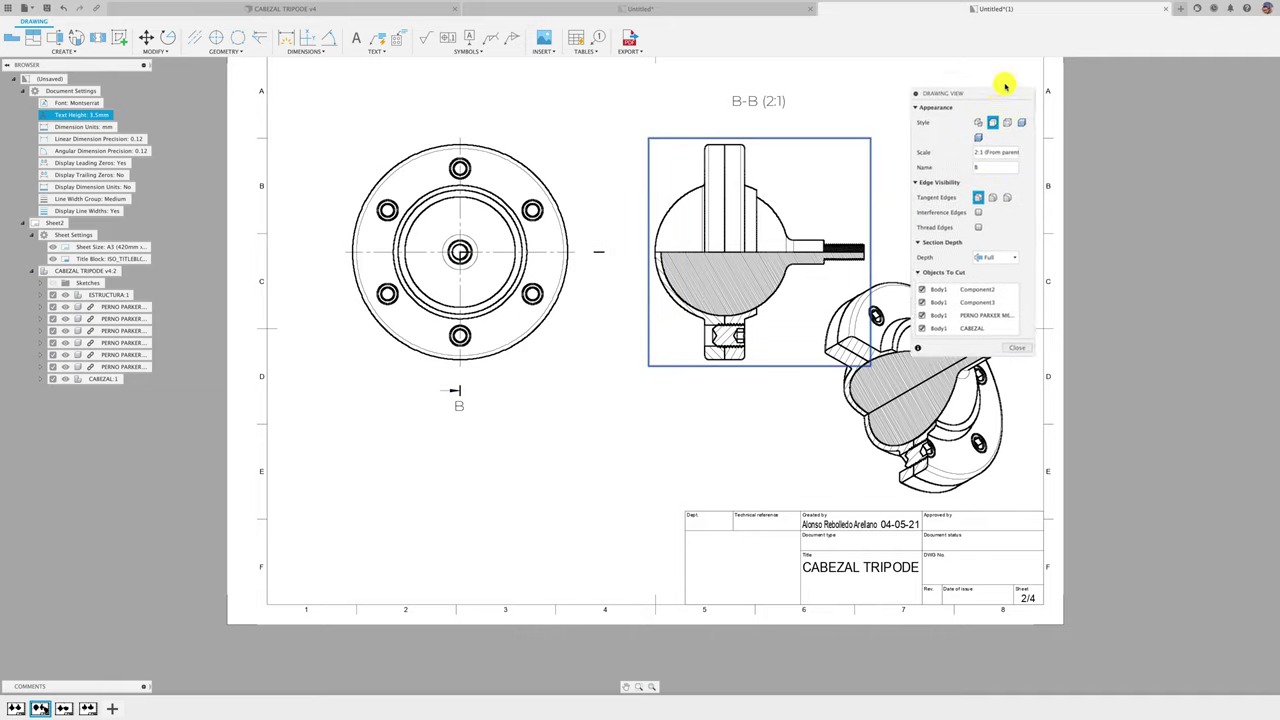
left_click_drag(1005, 86, 1034, 72)
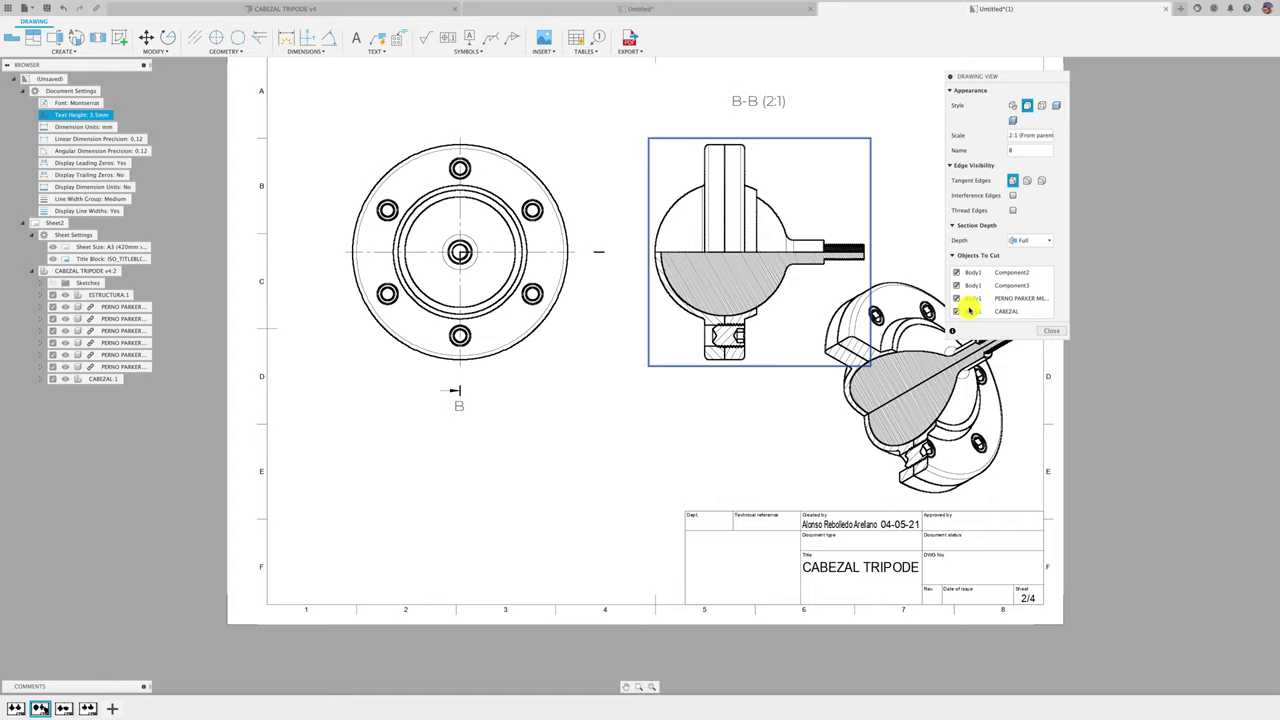
left_click(957, 312)
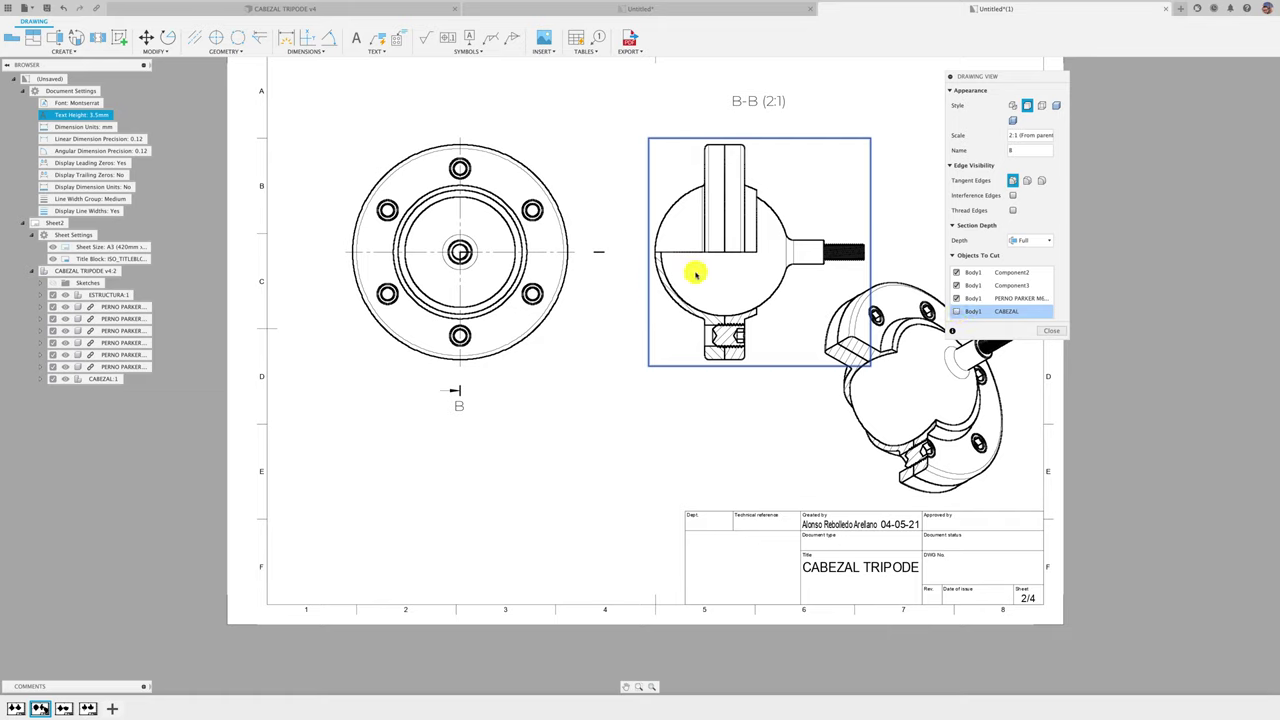
left_click(957, 299)
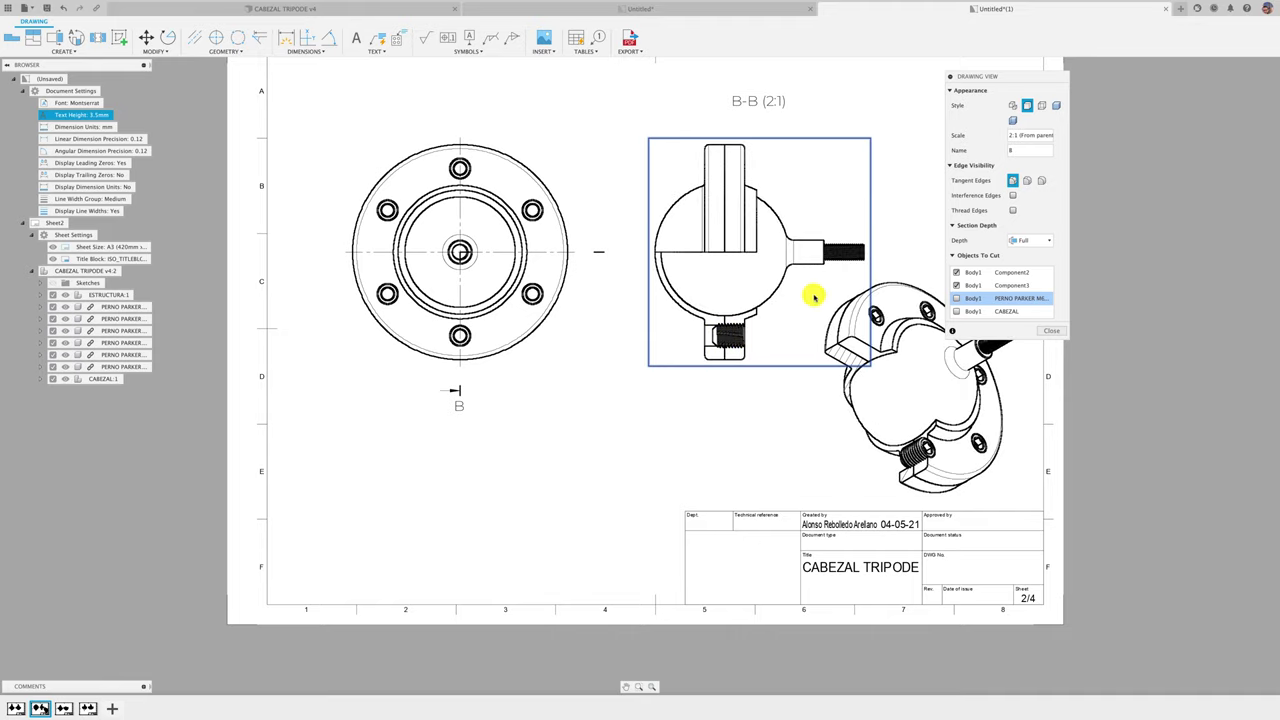
left_click(1051, 331)
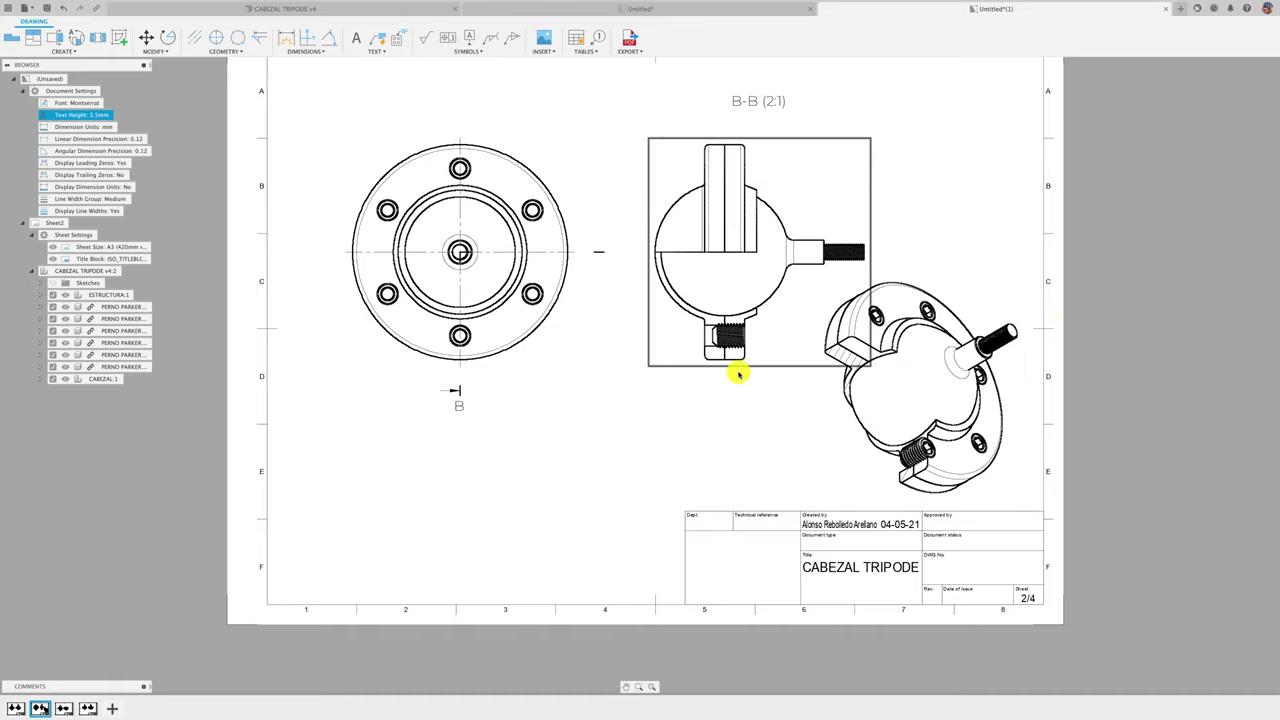
scroll(741, 363, "up", 3)
scroll(741, 363, "up", 3)
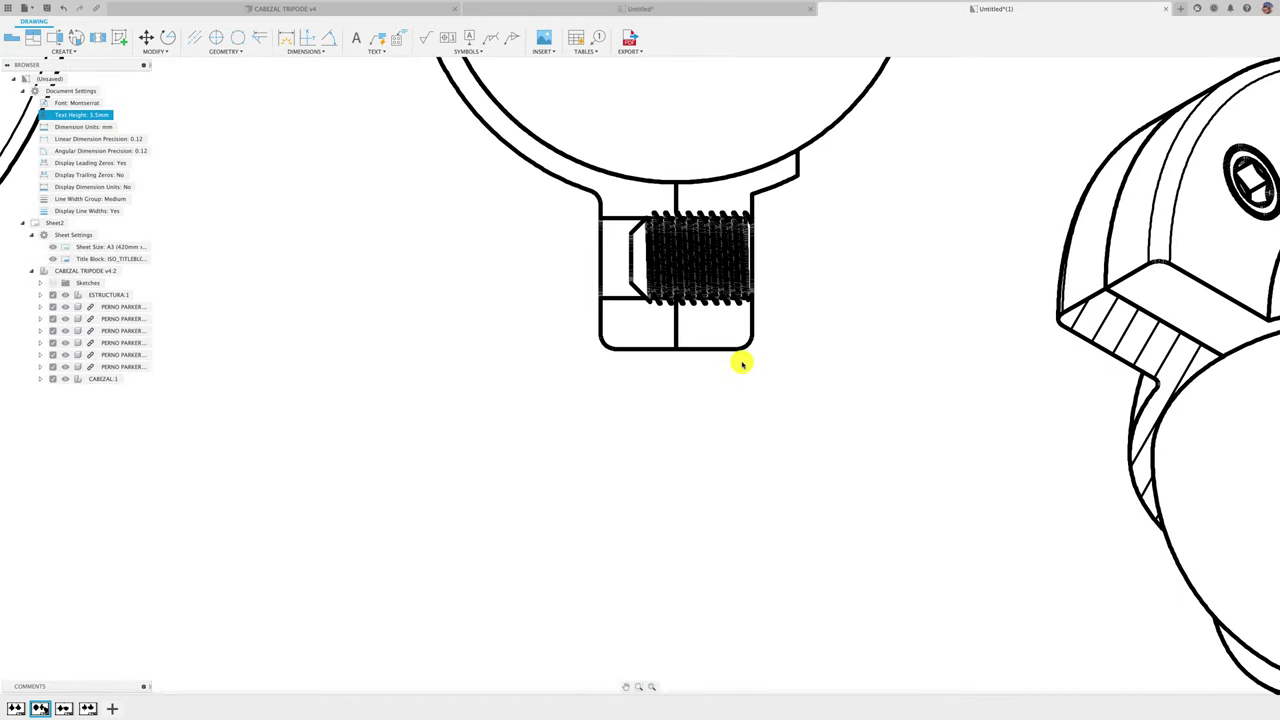
scroll(741, 363, "down", 3)
scroll(740, 380, "down", 2)
scroll(737, 409, "down", 1)
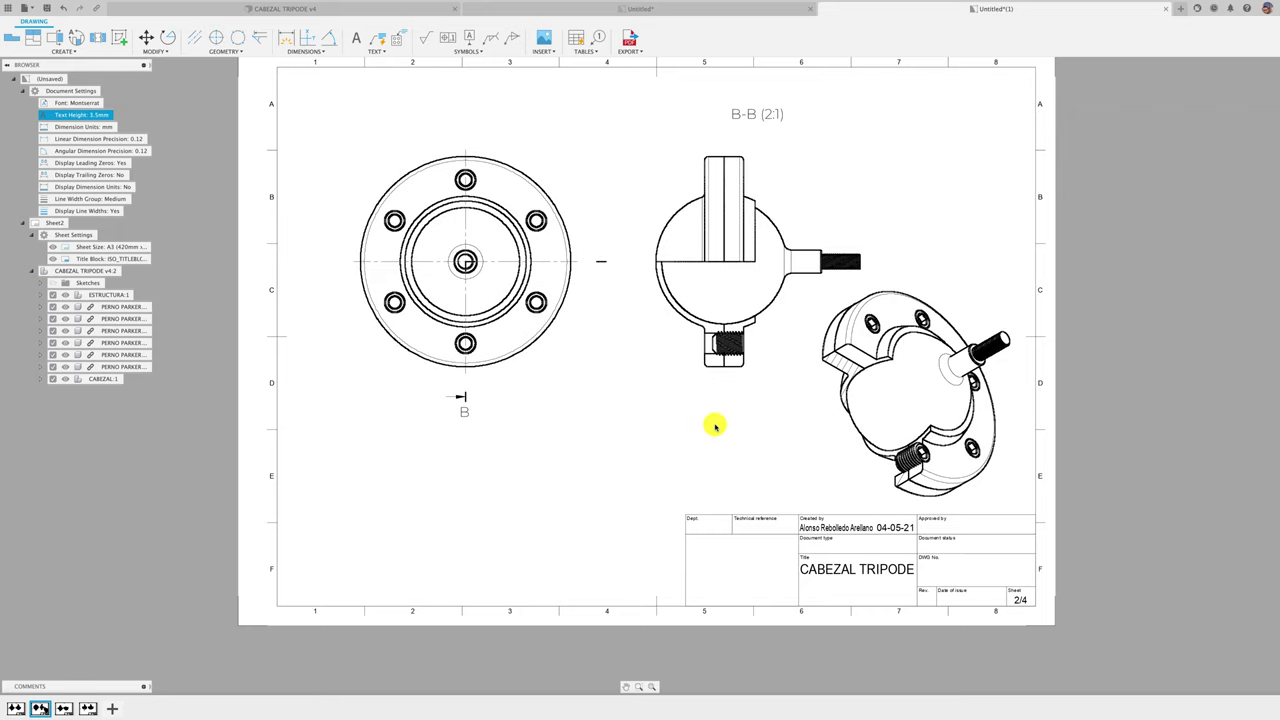
scroll(612, 392, "up", 1)
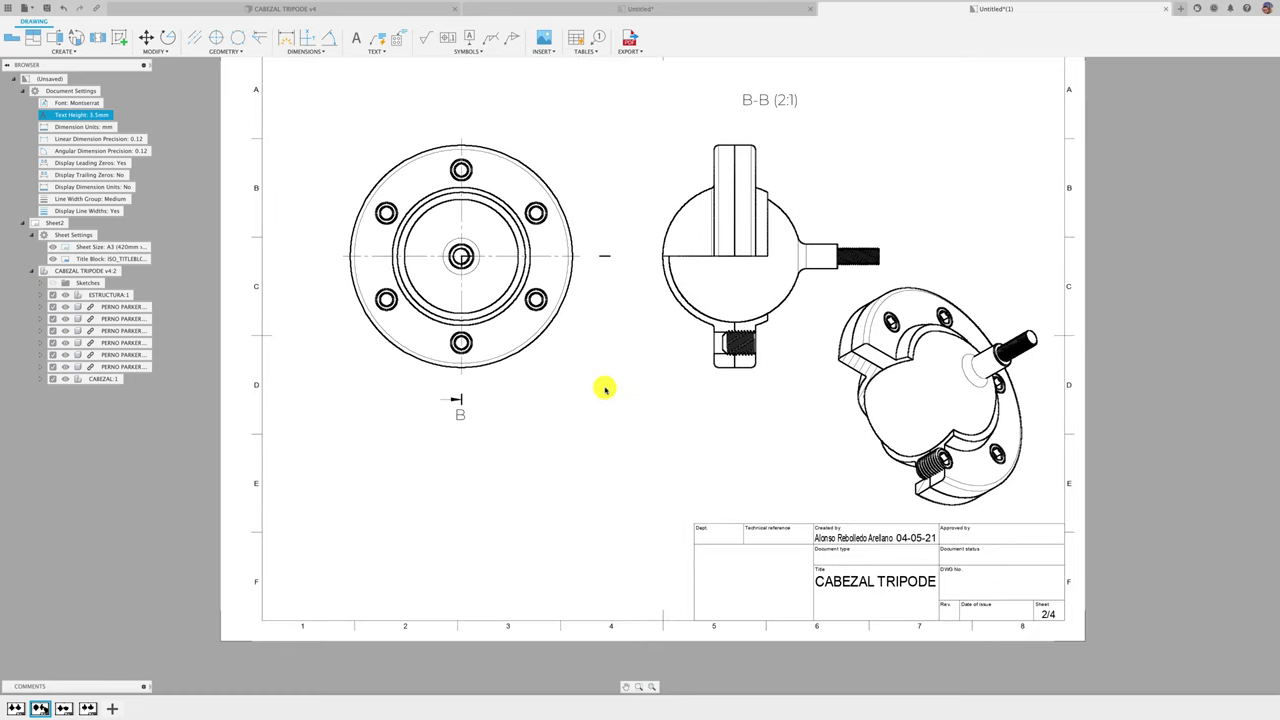
middle_click_drag(605, 389, 598, 440)
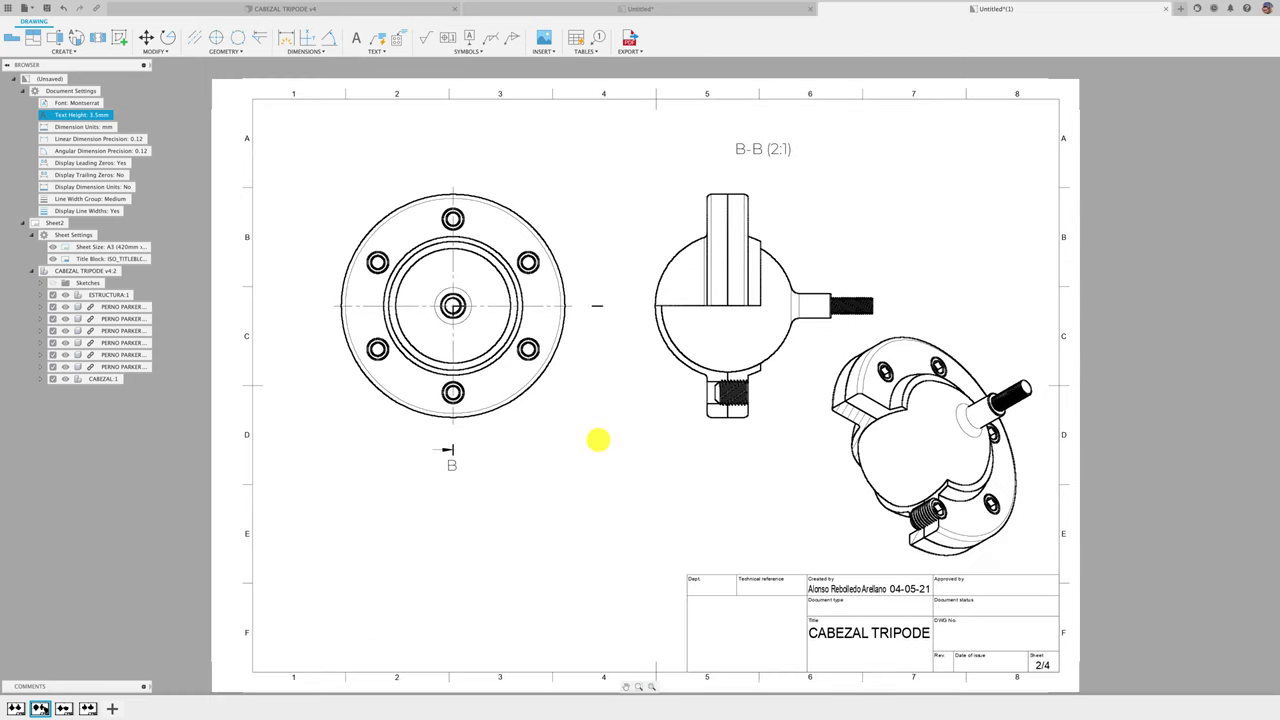
scroll(598, 440, "up", 1)
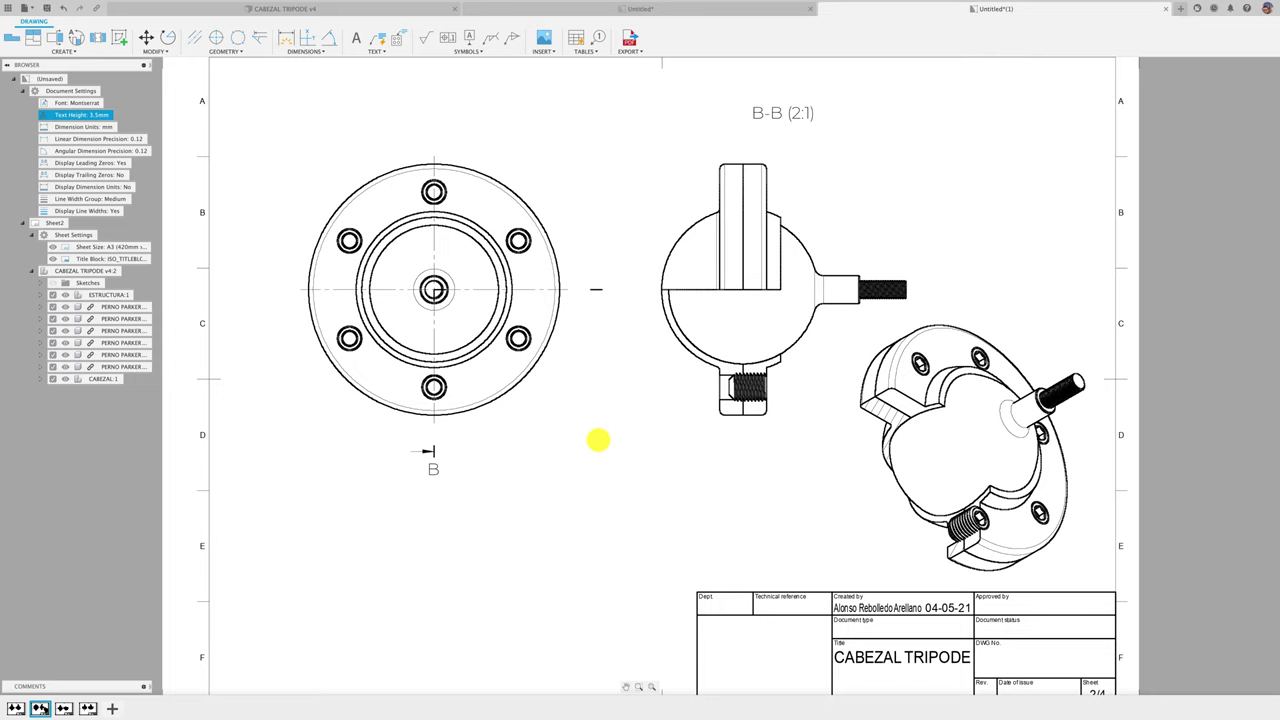
scroll(598, 440, "up", 1)
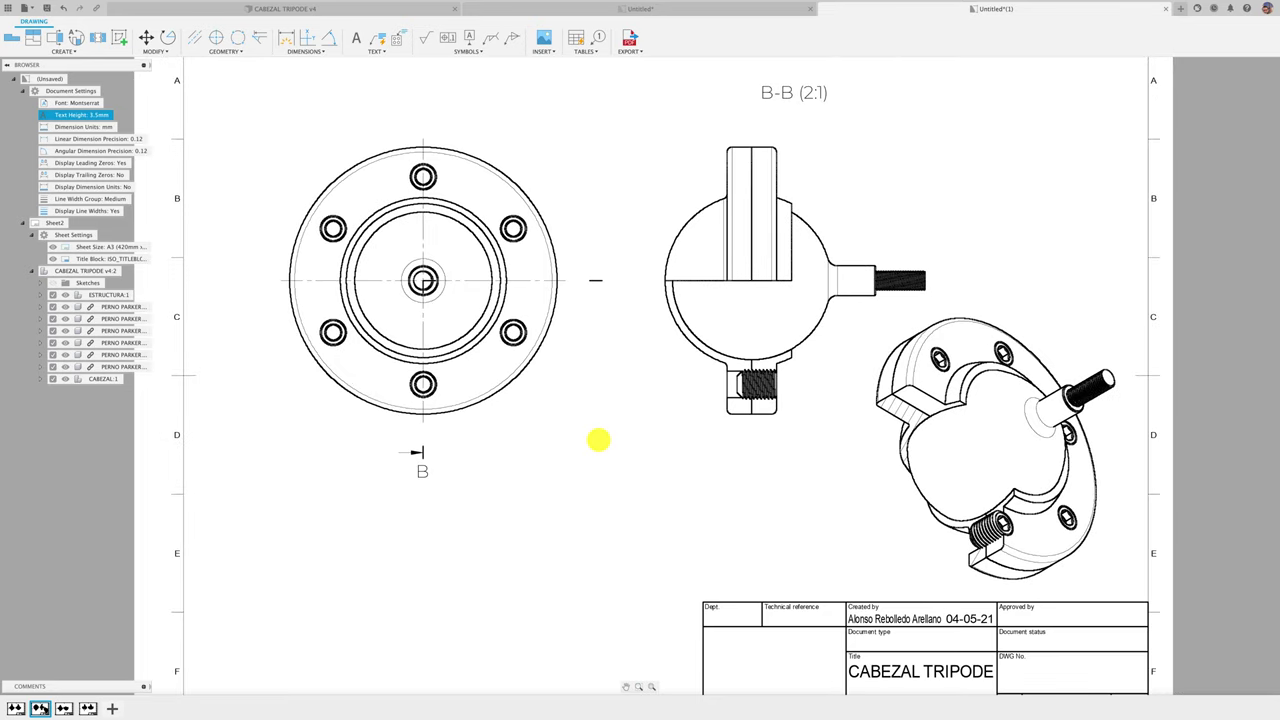
scroll(618, 452, "down", 1)
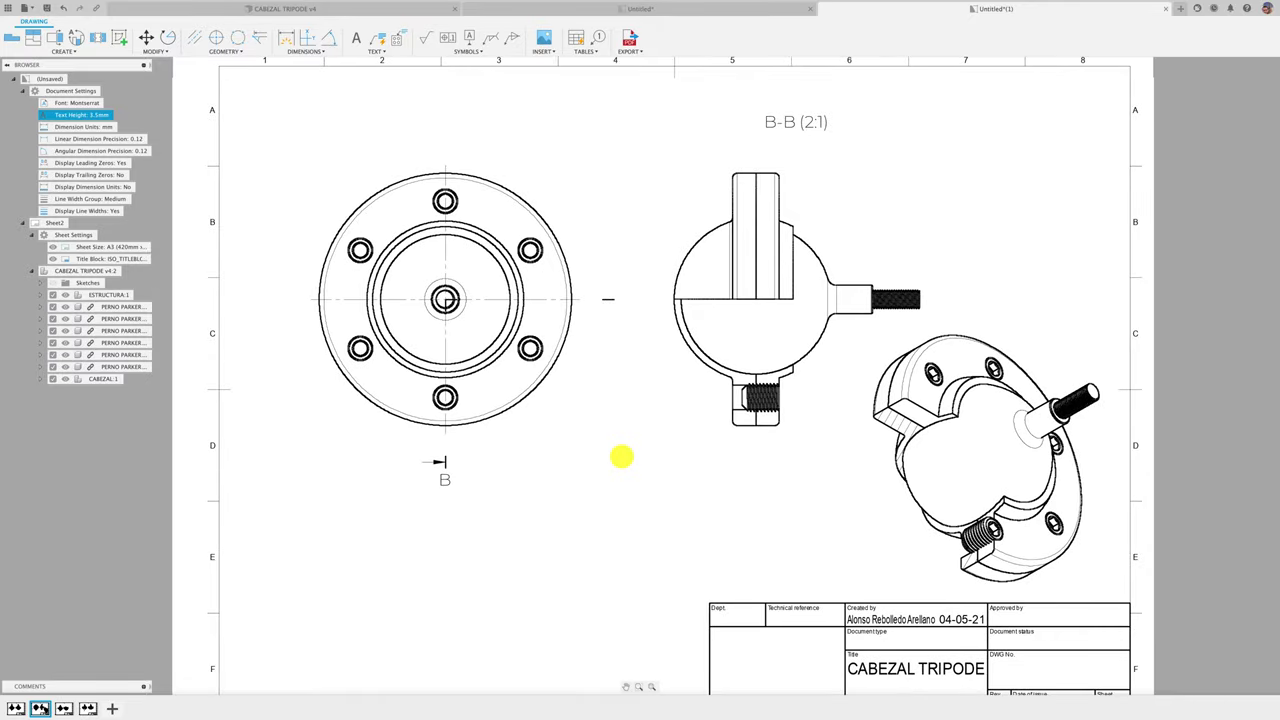